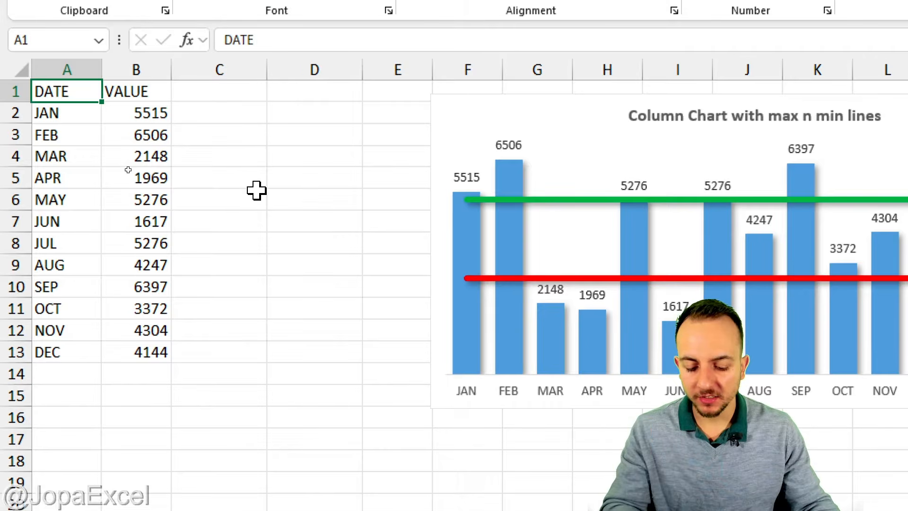
# Recalculate the sheet repeatedly to examine how the column chart and its max and min lines respond to new data.
pyautogui.press('F9')
pyautogui.press('F9')
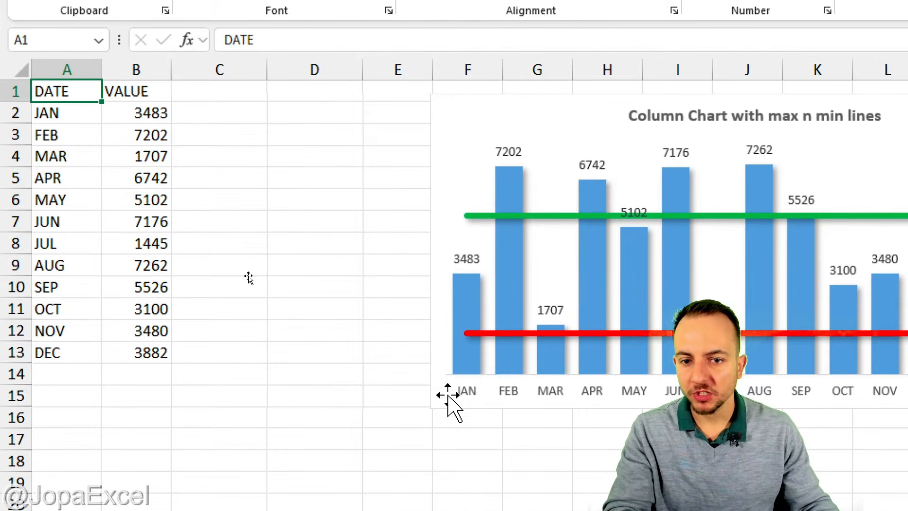
pyautogui.press('F9')
pyautogui.press('F9')
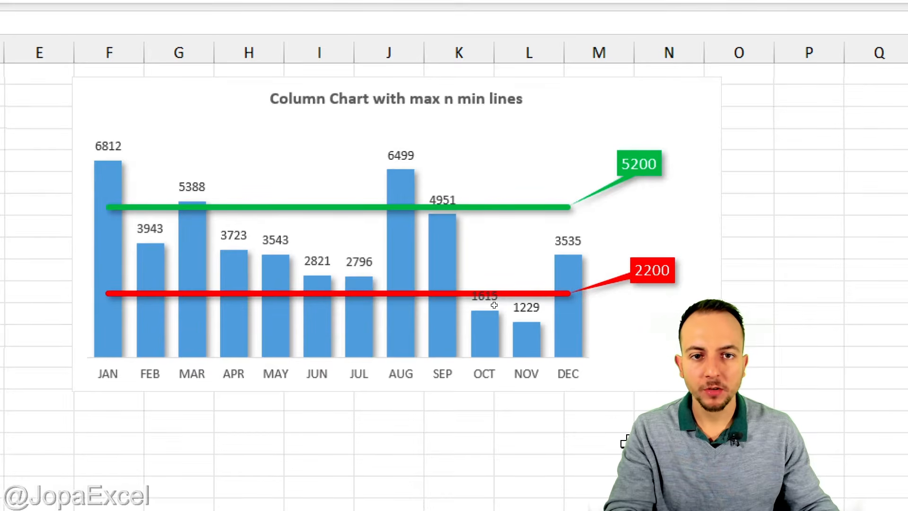
pyautogui.press('F9')
pyautogui.press('F9')
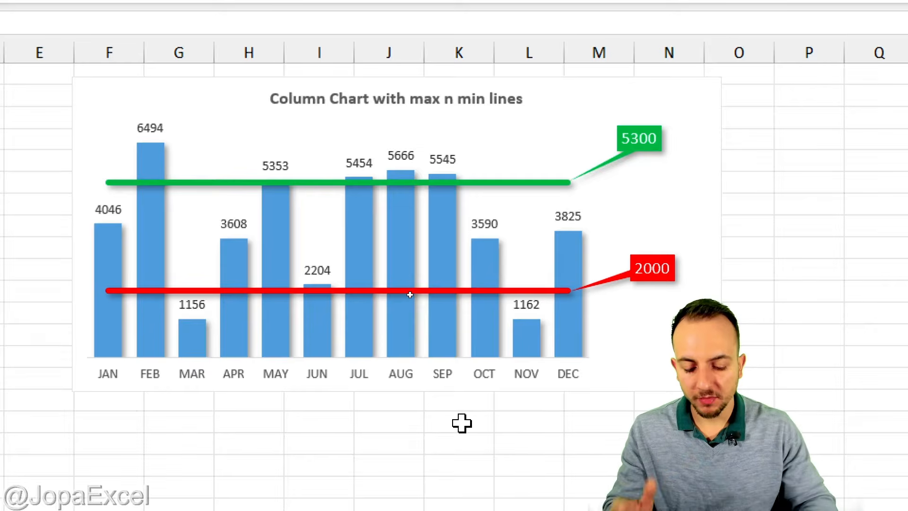
pyautogui.press('F9')
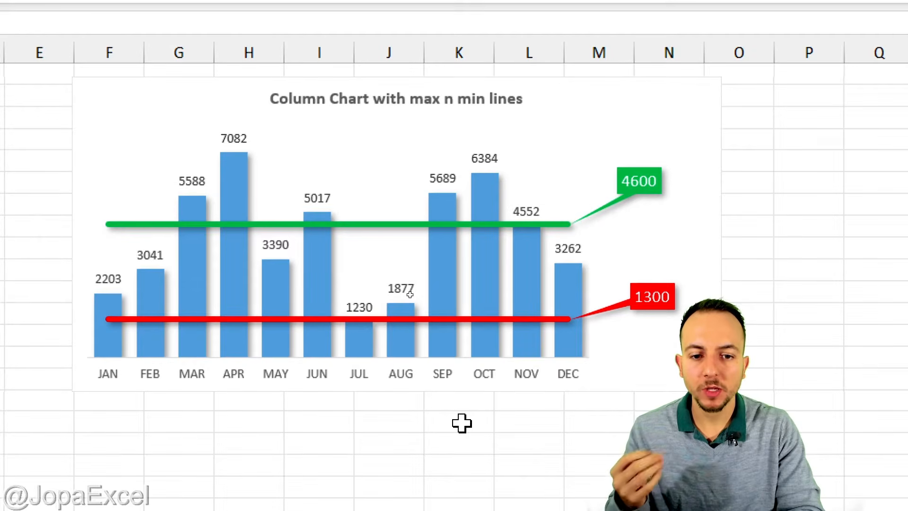
pyautogui.press('F9')
pyautogui.press('F9')
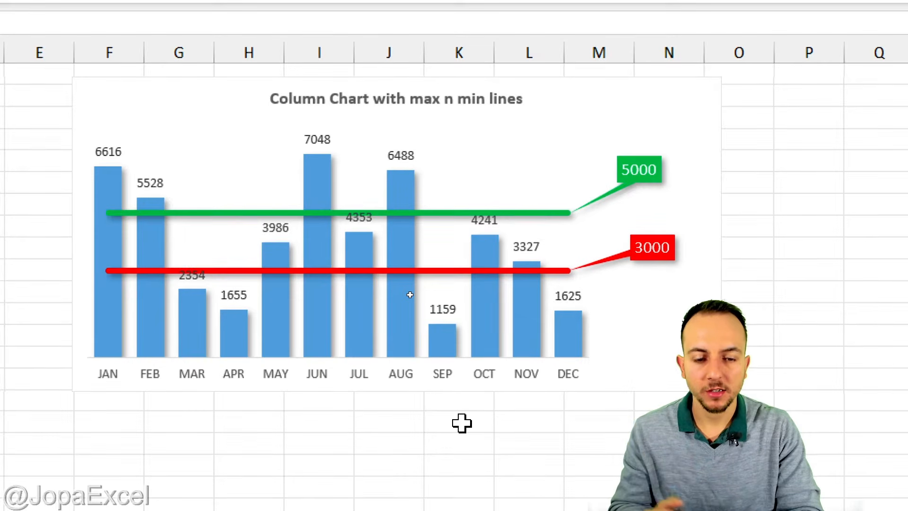
pyautogui.press('F9')
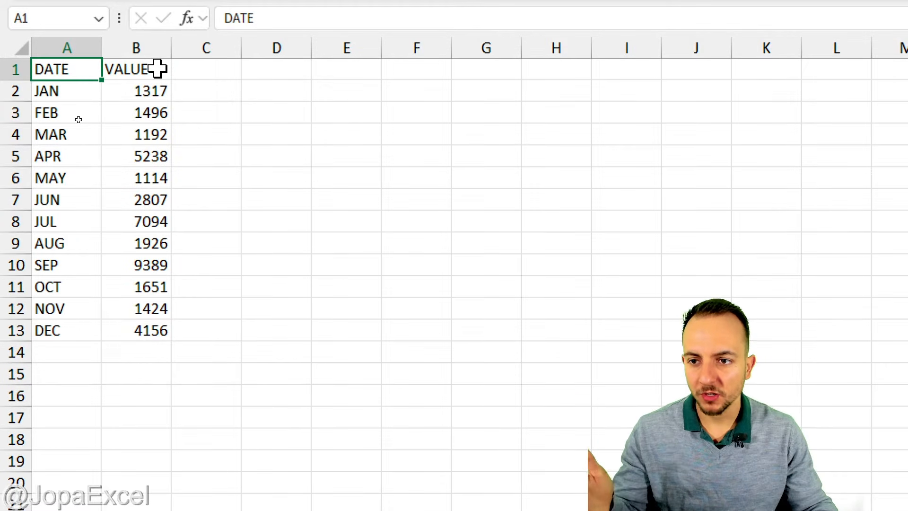
# Insert a 2-D clustered column chart from the VALUE data in B1:B13.
pyautogui.moveTo(158, 69); pyautogui.dragTo(156, 326)
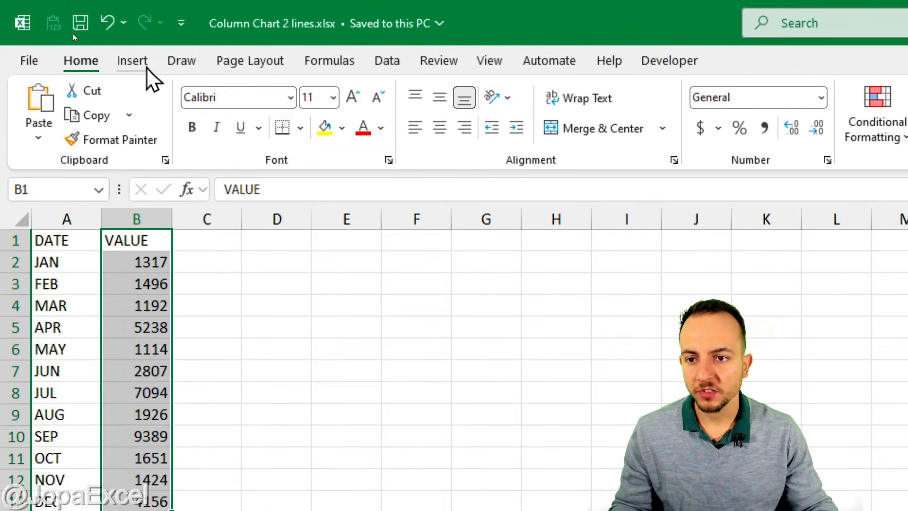
pyautogui.click(132, 62)
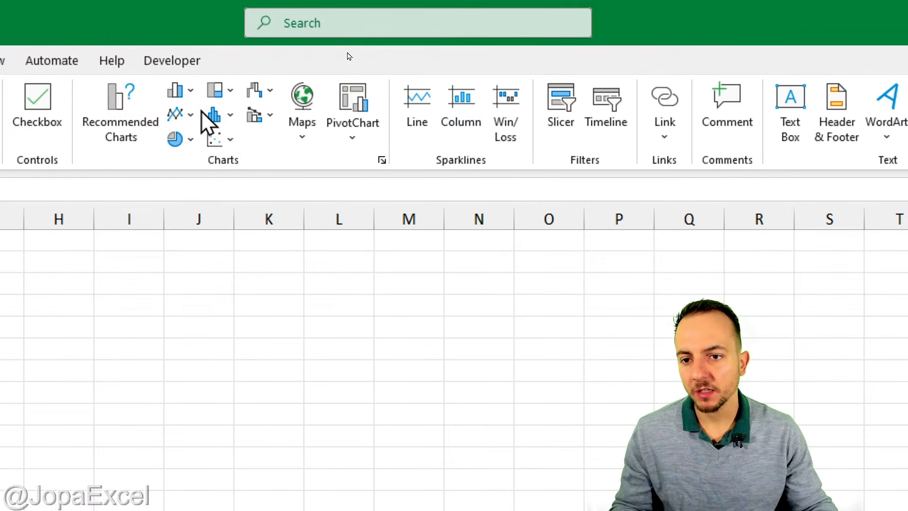
pyautogui.click(193, 97)
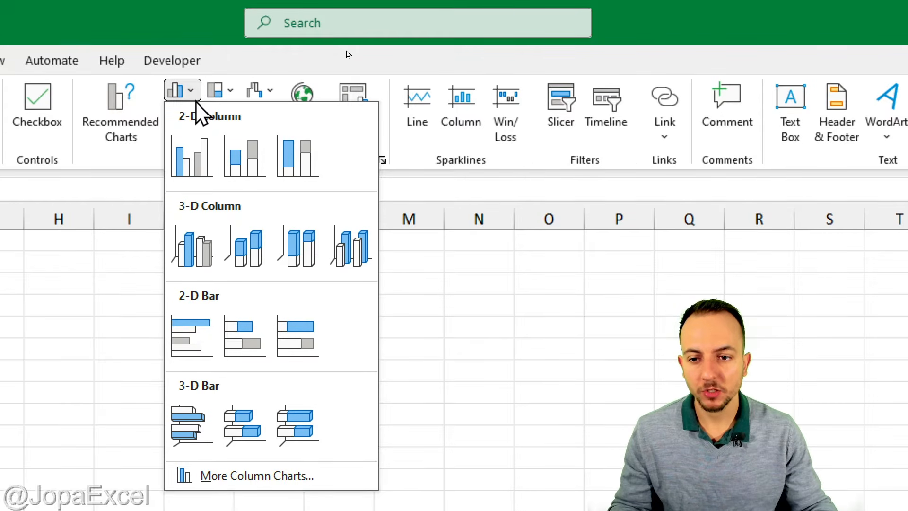
pyautogui.click(203, 166)
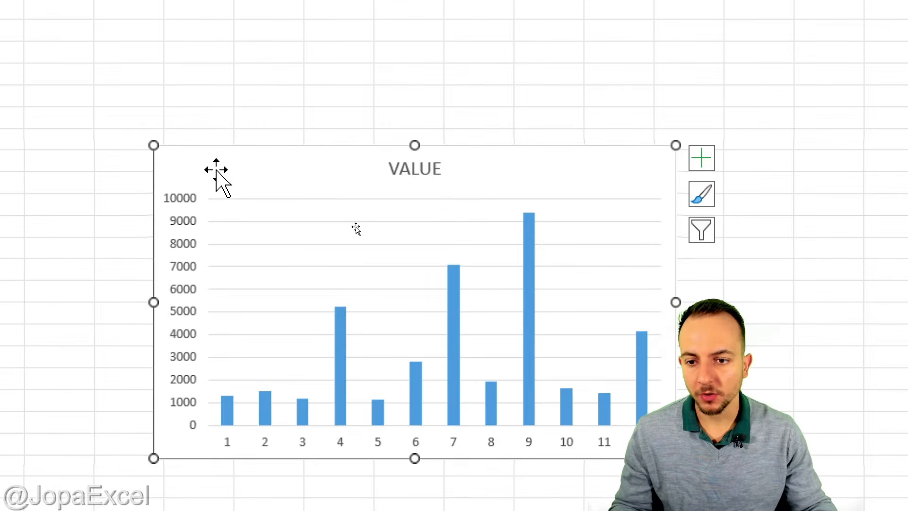
# Move the new column chart up beside the data and widen it to about column O.
pyautogui.moveTo(217, 145); pyautogui.dragTo(343, 84)
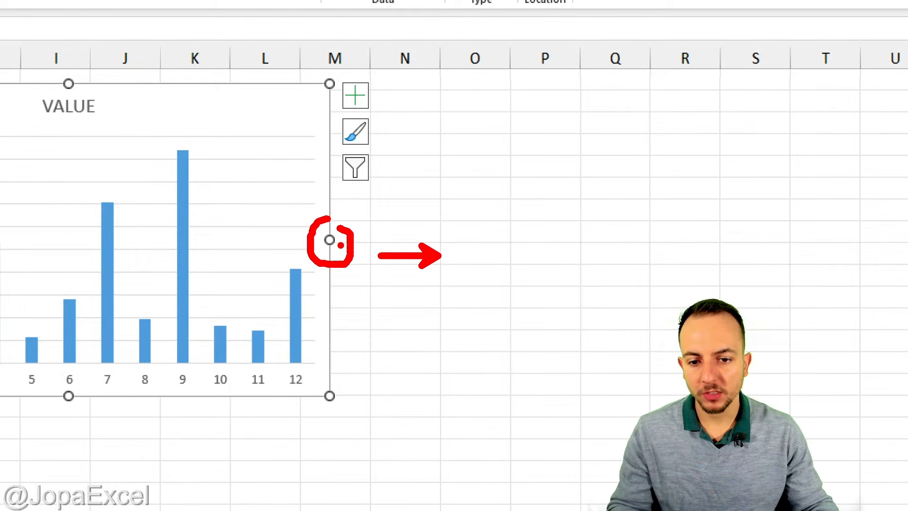
pyautogui.moveTo(330, 240); pyautogui.dragTo(457, 240)
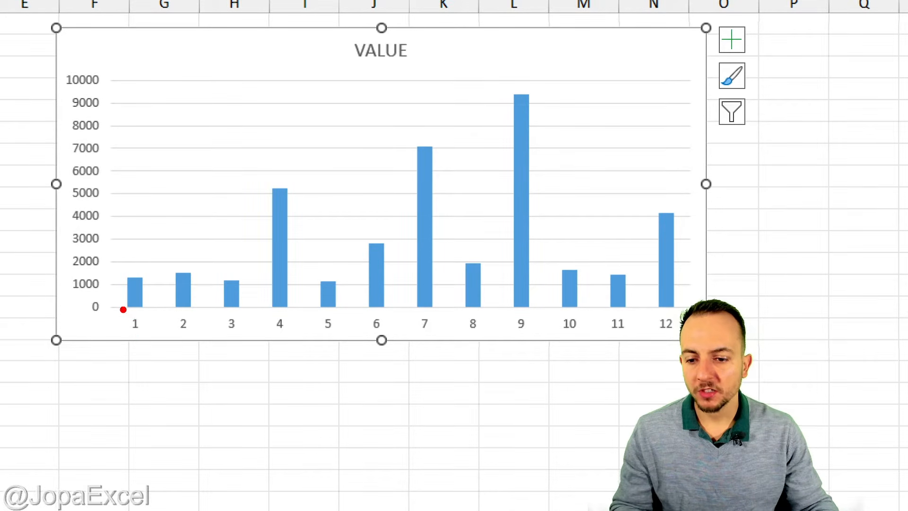
pyautogui.moveTo(123, 310)
pyautogui.mouseDown()
pyautogui.moveTo(309, 352)
pyautogui.moveTo(700, 339)
pyautogui.mouseUp()
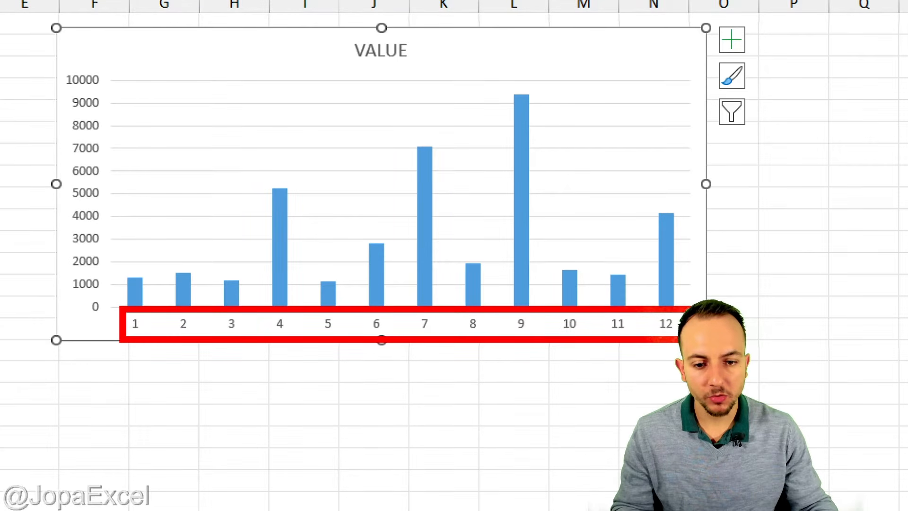
pyautogui.moveTo(285, 183); pyautogui.dragTo(320, 137)
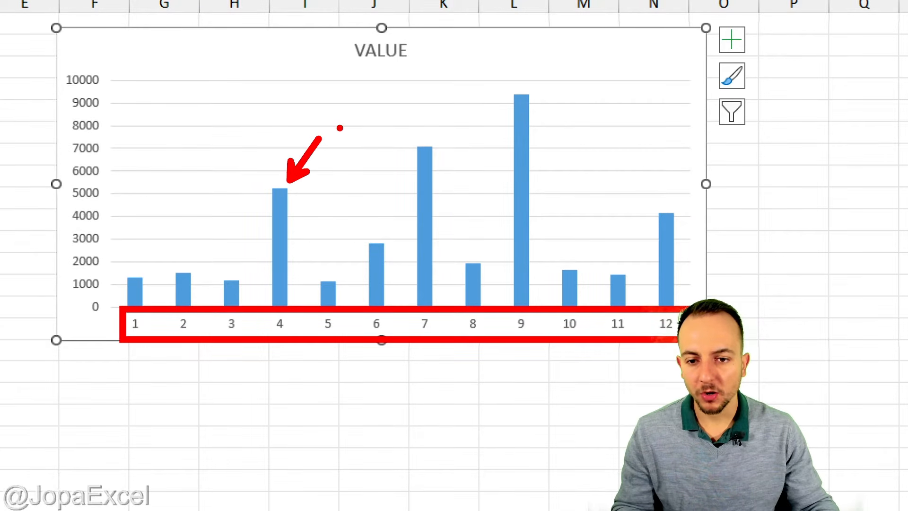
pyautogui.hotkey('ctrl', 'z')
pyautogui.hotkey('ctrl', 'z')
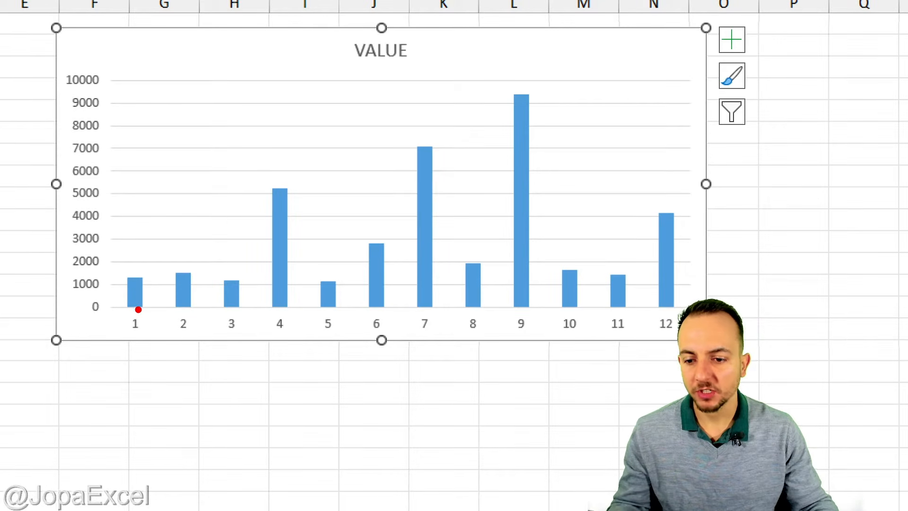
pyautogui.moveTo(138, 310); pyautogui.dragTo(249, 299)
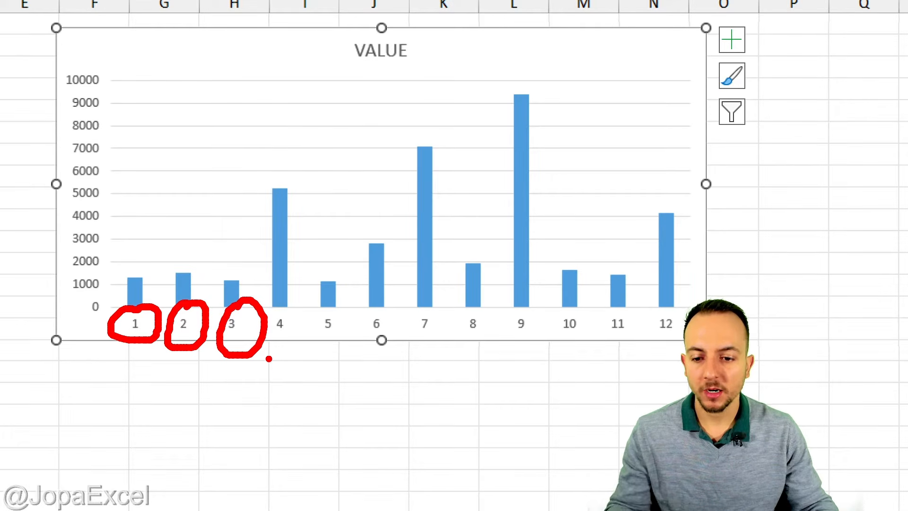
pyautogui.press('Escape')
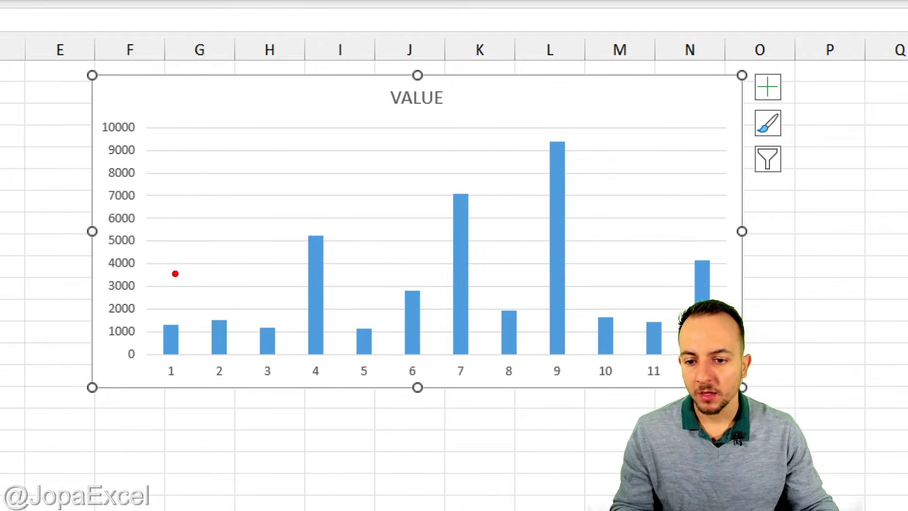
pyautogui.moveTo(151, 300)
pyautogui.mouseDown()
pyautogui.moveTo(614, 317)
pyautogui.moveTo(740, 298)
pyautogui.mouseUp()
pyautogui.moveTo(148, 193); pyautogui.dragTo(727, 192)
pyautogui.moveTo(656, 181); pyautogui.dragTo(694, 149)
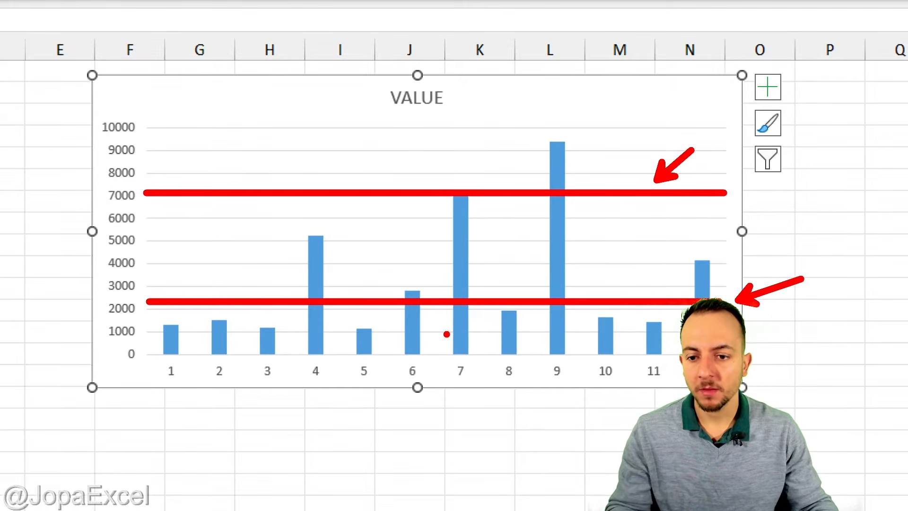
# Add the column headers MIN VALUE in C1 and MAX VALUE in D1.
pyautogui.moveTo(205, 67); pyautogui.dragTo(261, 67)
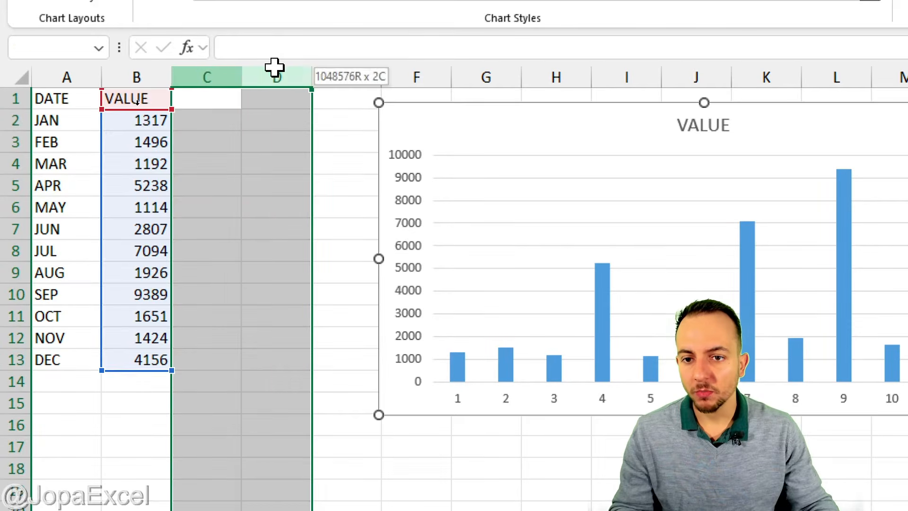
pyautogui.click(226, 96)
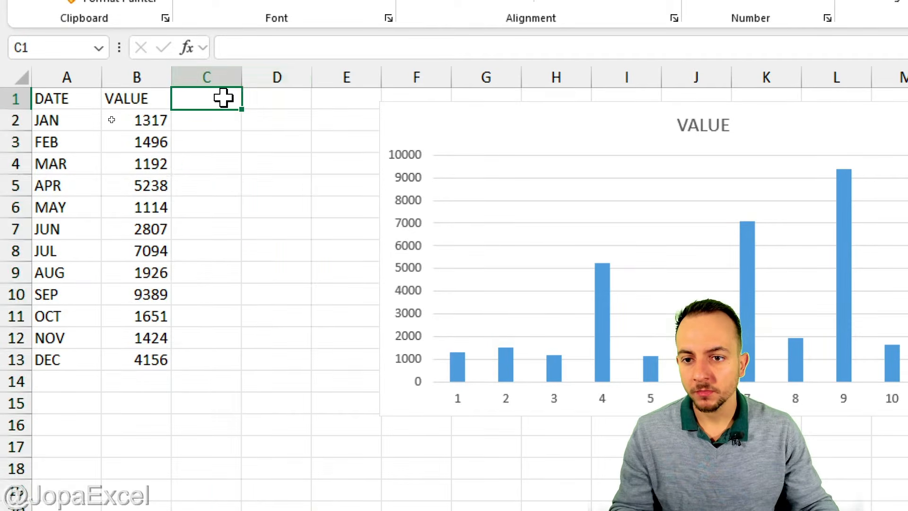
pyautogui.click(223, 67)
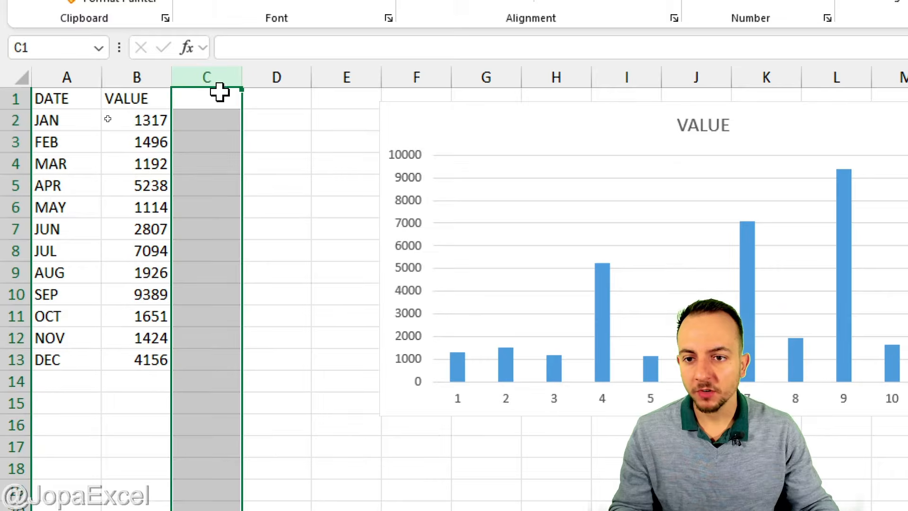
pyautogui.click(217, 95)
pyautogui.write('MIN')
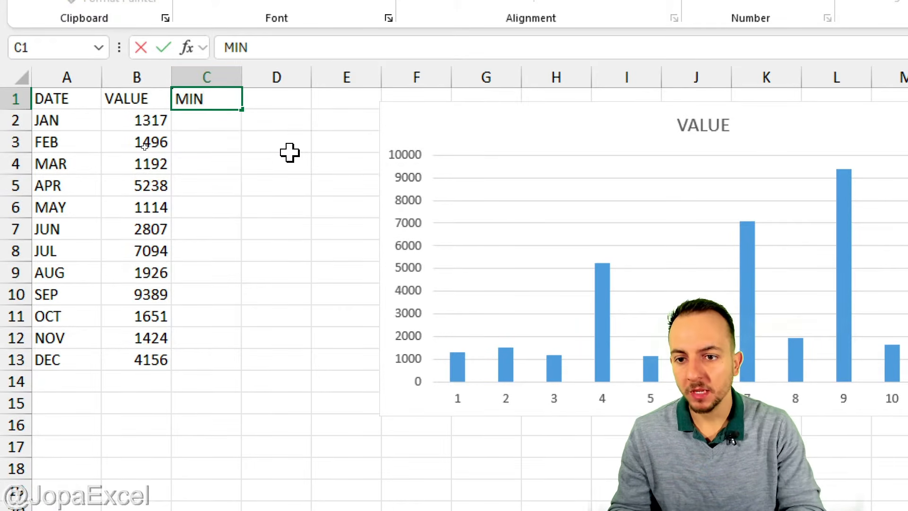
pyautogui.write(' VALUE')
pyautogui.press('Return')
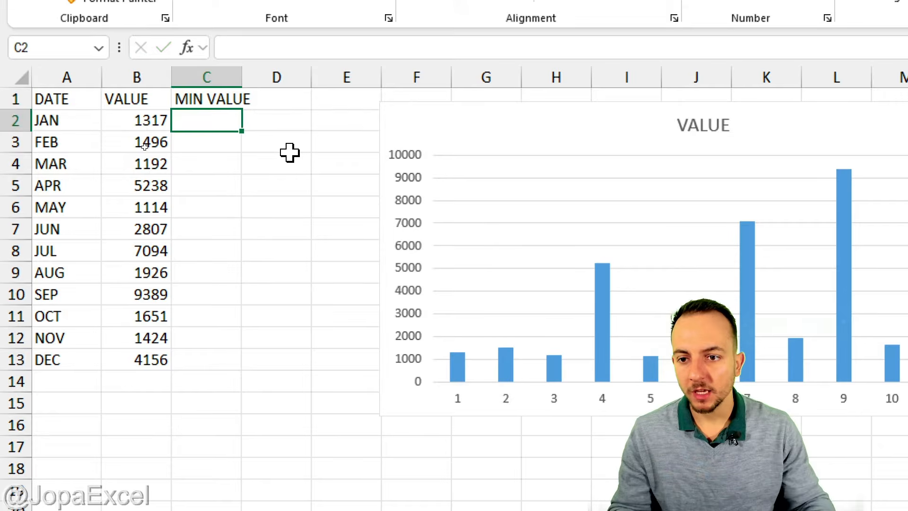
pyautogui.click(283, 100)
pyautogui.write('MAX')
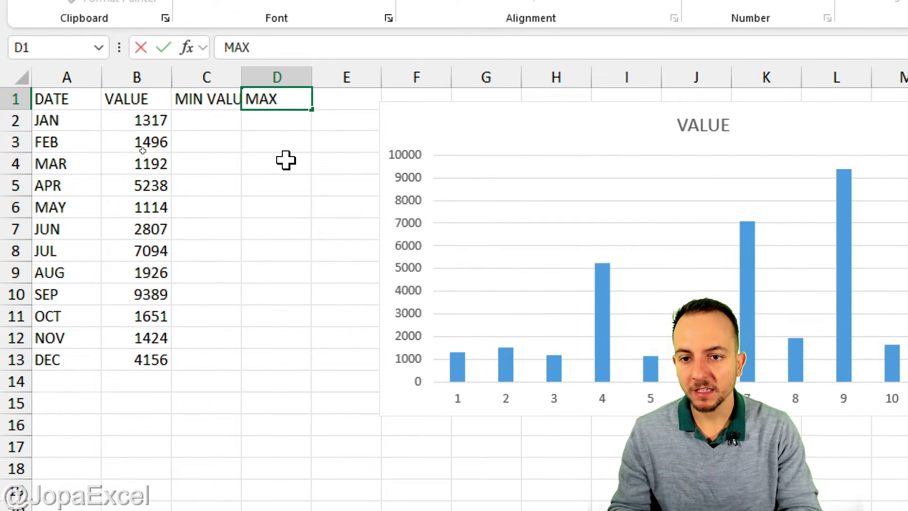
pyautogui.write(' VALUE')
pyautogui.press('Return')
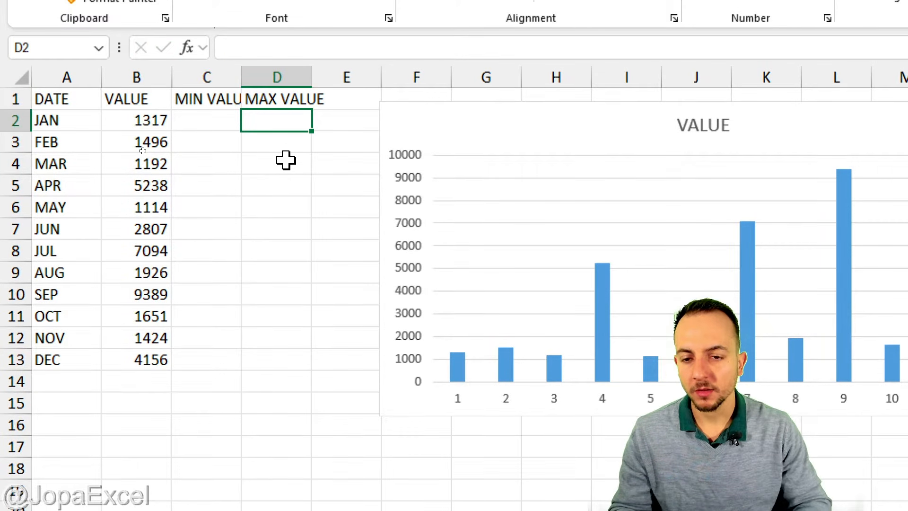
# Widen columns C and D equally so both header texts fit.
pyautogui.moveTo(208, 77); pyautogui.dragTo(251, 72)
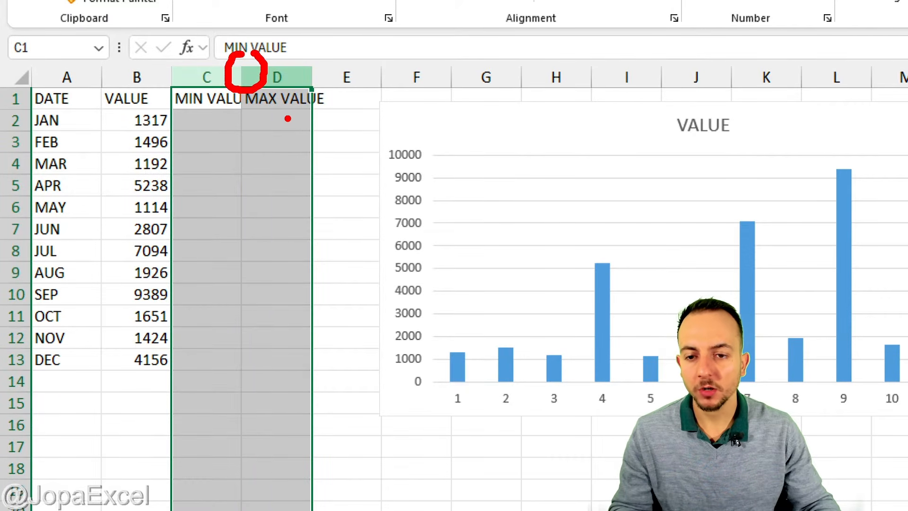
pyautogui.moveTo(241, 77); pyautogui.dragTo(269, 77)
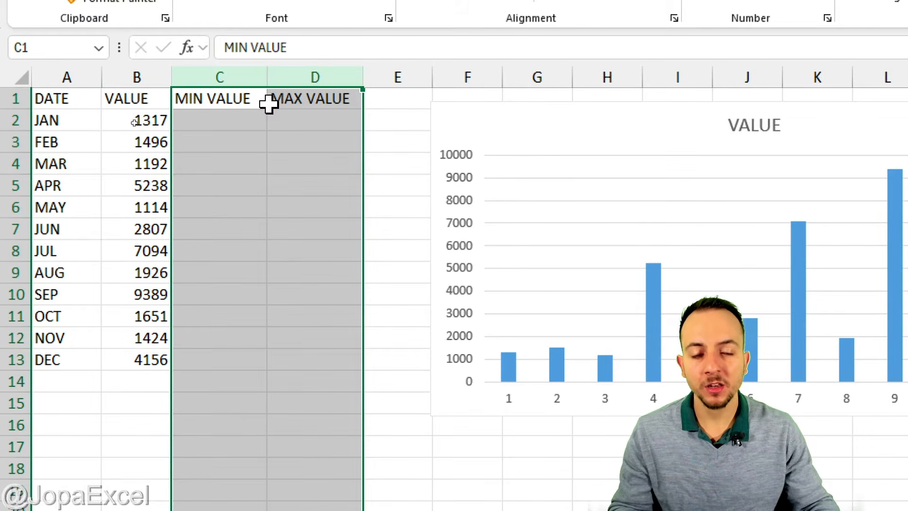
# Enter 2000 as the MIN VALUE for JAN in cell C2.
pyautogui.moveTo(237, 120); pyautogui.dragTo(309, 365)
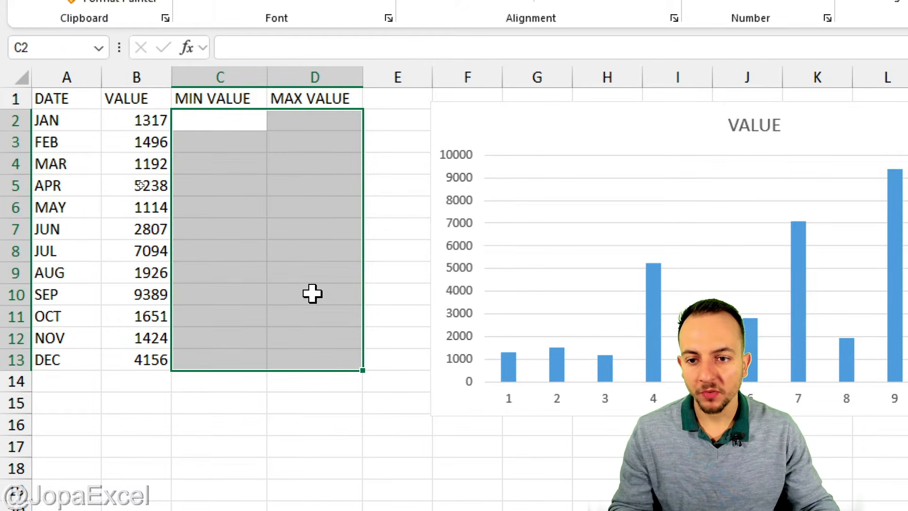
pyautogui.click(214, 122)
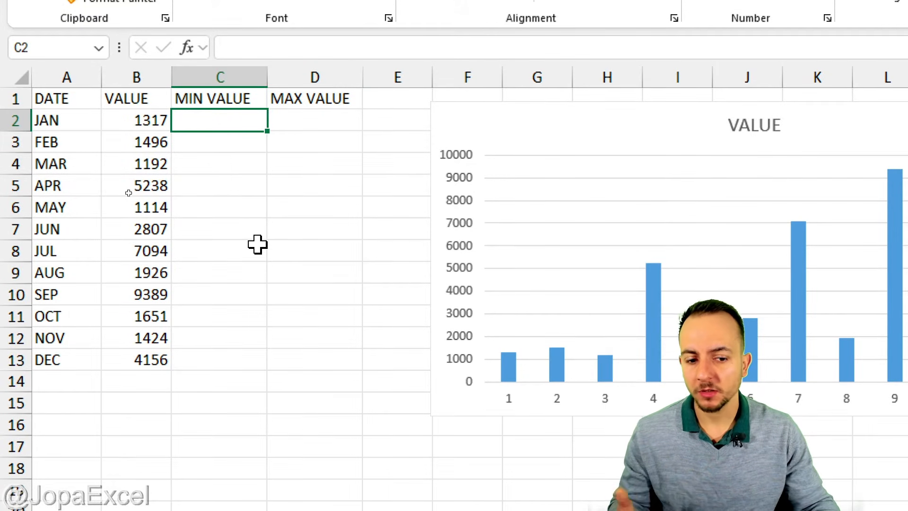
pyautogui.write('2000')
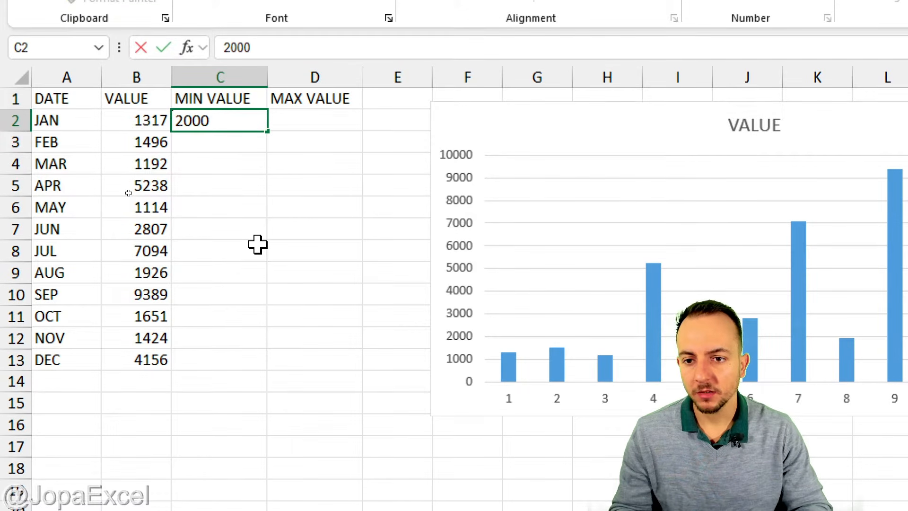
pyautogui.press('Return')
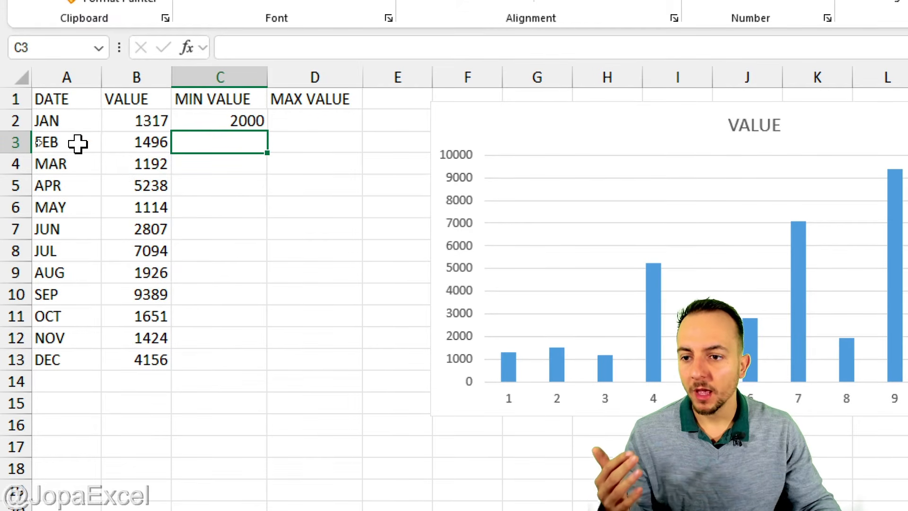
pyautogui.moveTo(77, 142); pyautogui.dragTo(199, 144)
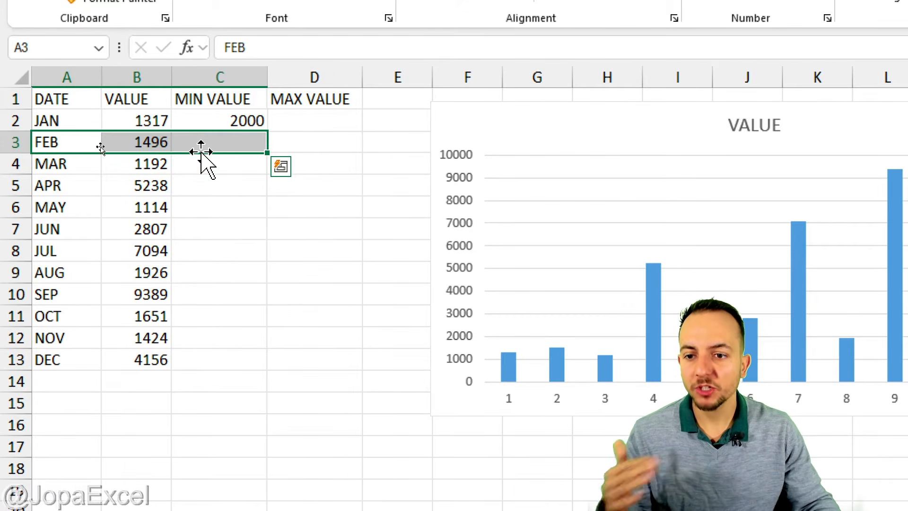
pyautogui.click(44, 123)
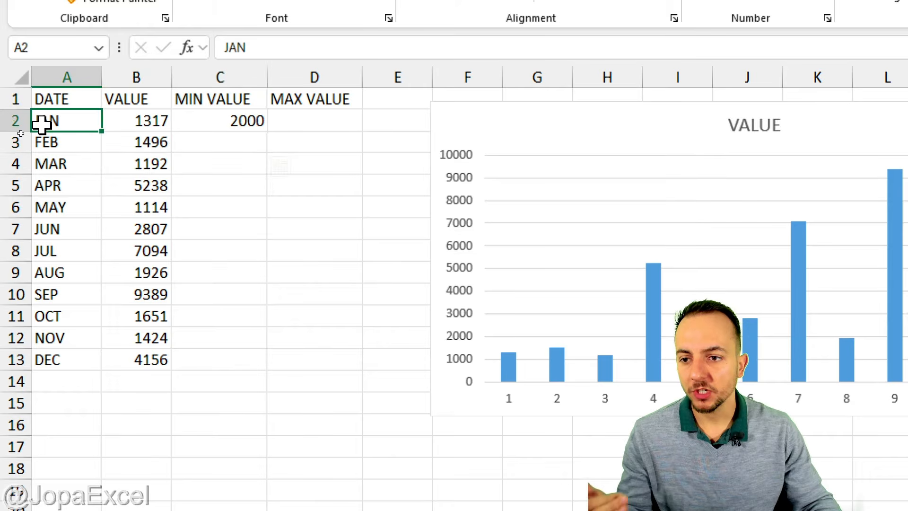
pyautogui.click(223, 121)
pyautogui.click(77, 142)
pyautogui.click(211, 141)
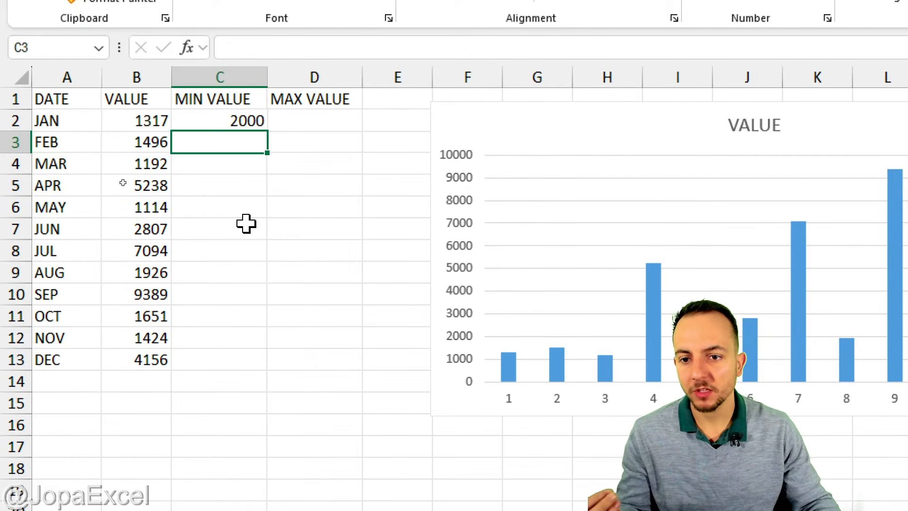
pyautogui.write('22')
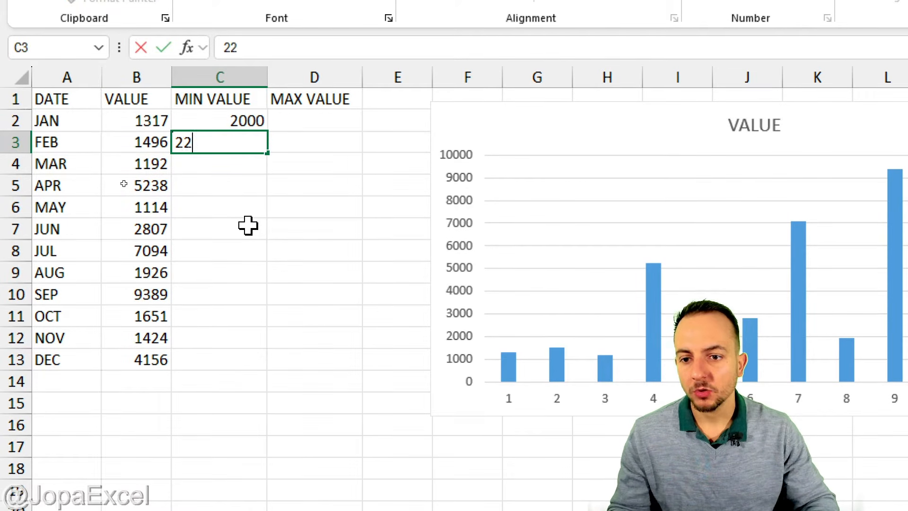
pyautogui.write('00')
pyautogui.press('Return')
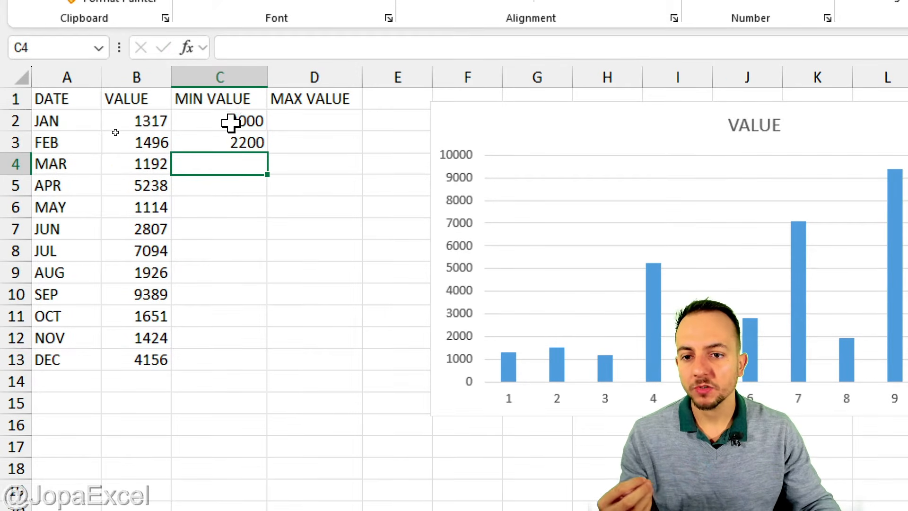
pyautogui.moveTo(234, 123); pyautogui.dragTo(198, 359)
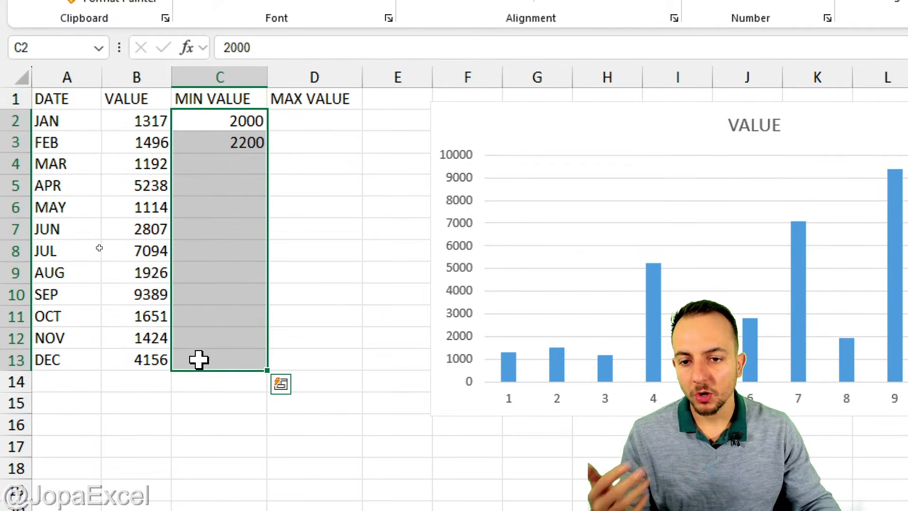
pyautogui.click(233, 145)
pyautogui.press('Delete')
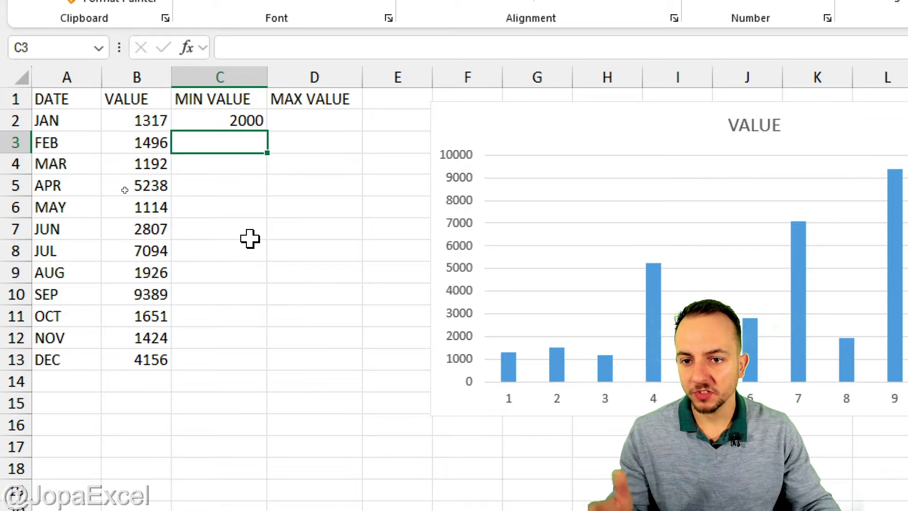
# Enter the formula =C2 in cell C3 and fill it down through C13 for the months up to DEC.
pyautogui.write('=')
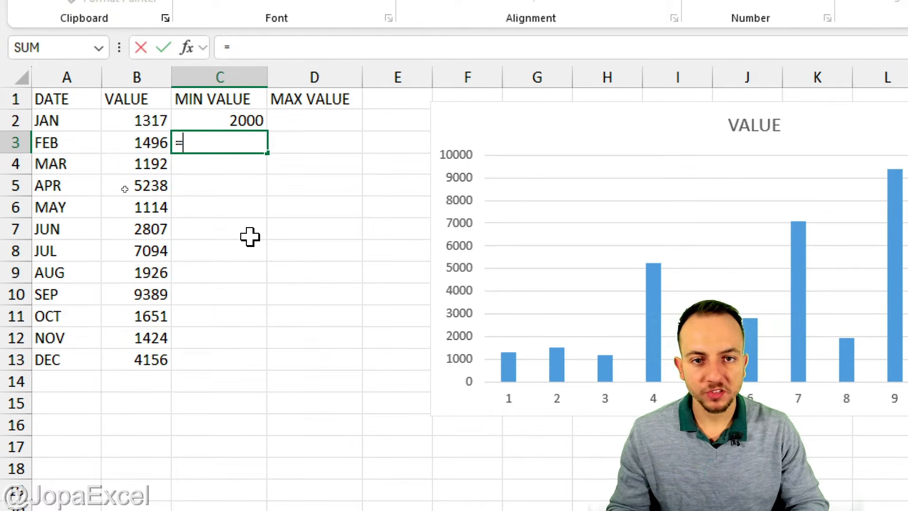
pyautogui.click(231, 117)
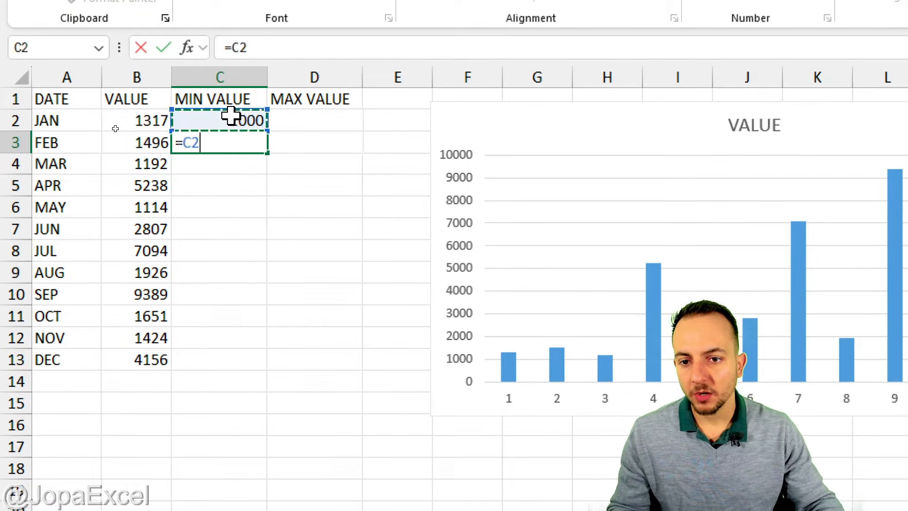
pyautogui.press('Return')
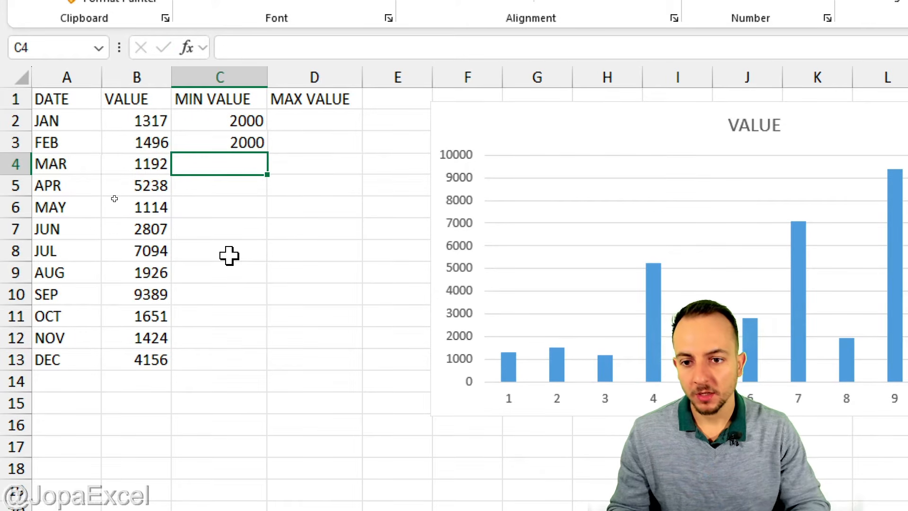
pyautogui.click(238, 141)
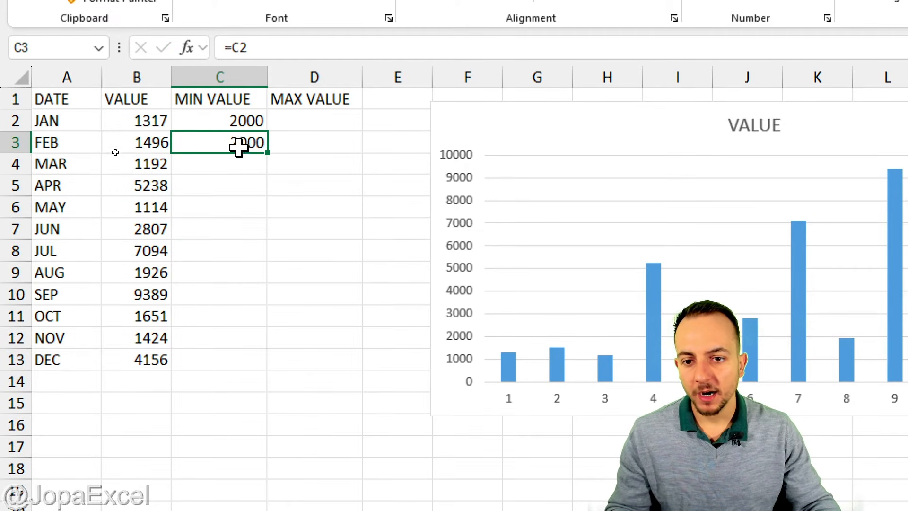
pyautogui.moveTo(276, 140)
pyautogui.mouseDown()
pyautogui.moveTo(258, 167)
pyautogui.moveTo(274, 139)
pyautogui.mouseUp()
pyautogui.moveTo(269, 245)
pyautogui.mouseDown()
pyautogui.moveTo(269, 176)
pyautogui.moveTo(253, 369)
pyautogui.mouseUp()
# Test the linked MIN VALUE column by setting C2 to 1500 and 200, and return it to 2000.
pyautogui.click(241, 120)
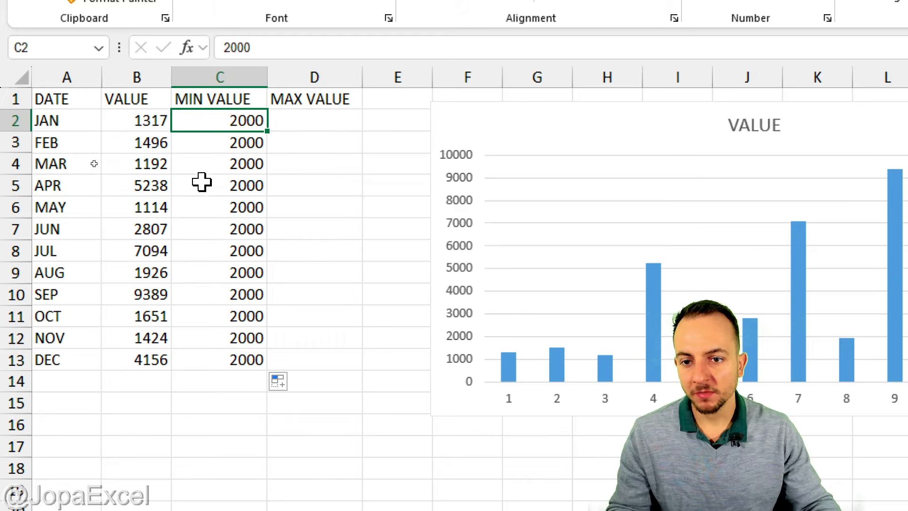
pyautogui.write('150')
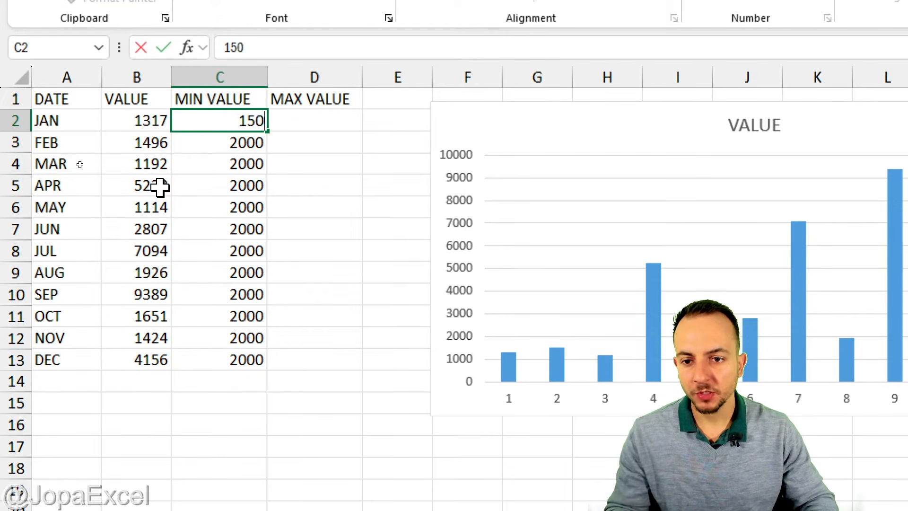
pyautogui.write('0')
pyautogui.press('Return')
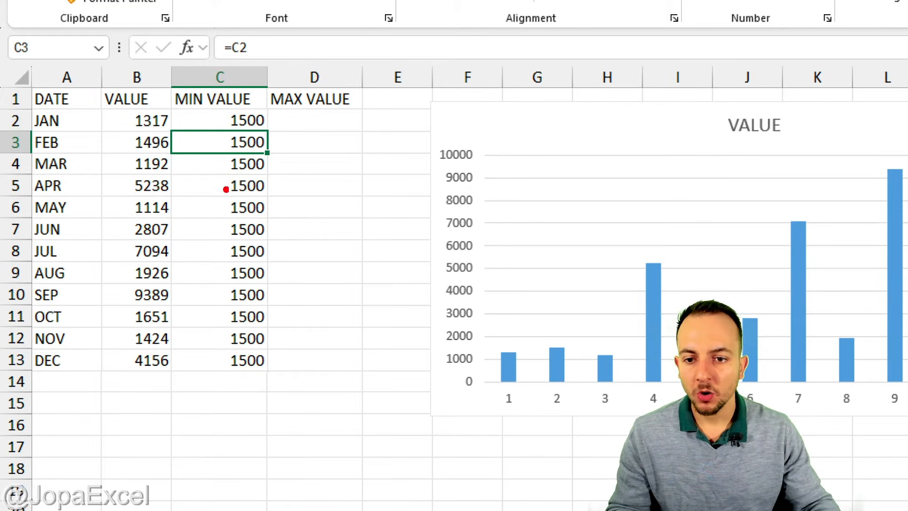
pyautogui.moveTo(284, 272); pyautogui.dragTo(289, 138)
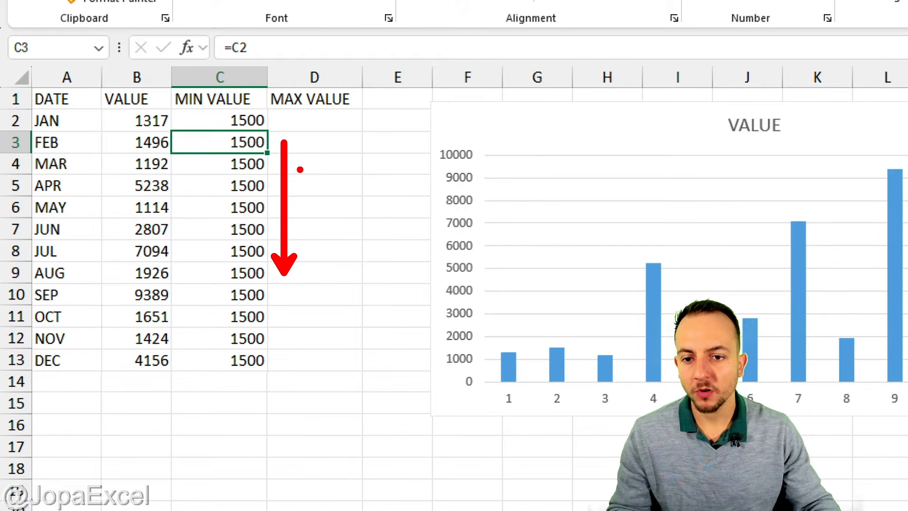
pyautogui.press('Escape')
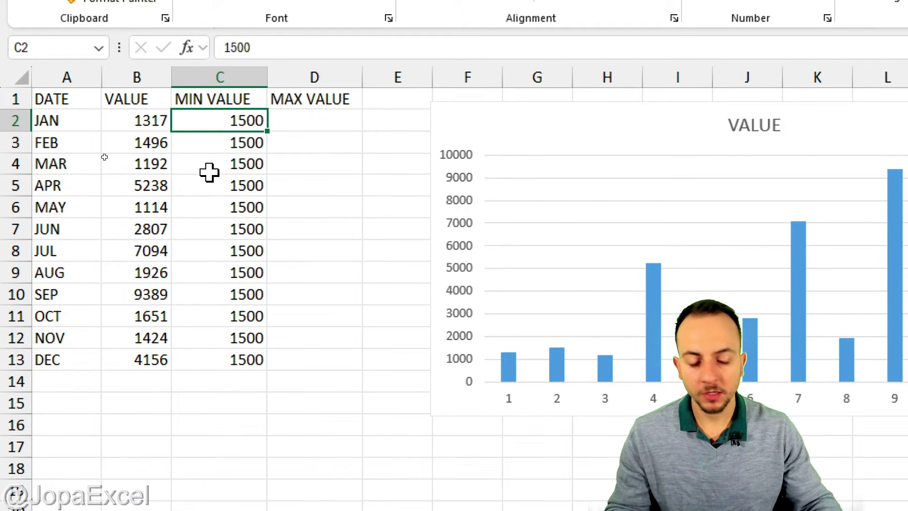
pyautogui.write('200')
pyautogui.press('Return')
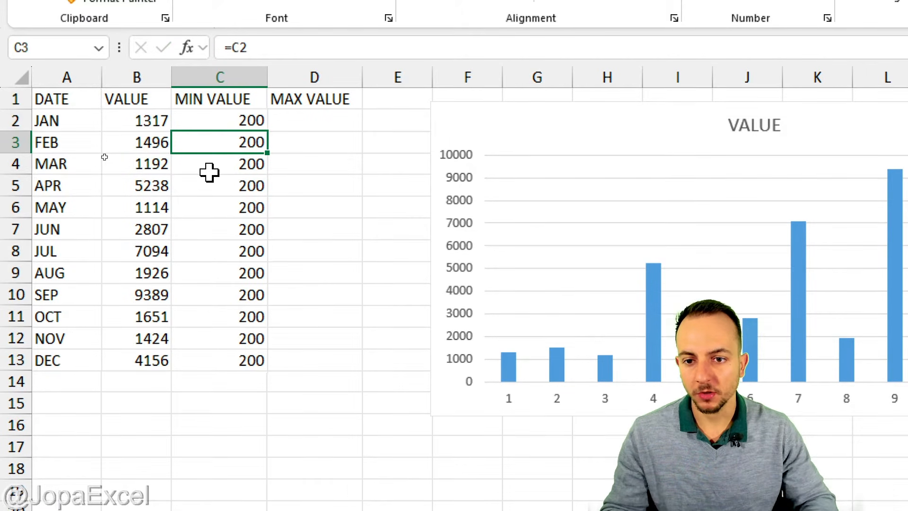
pyautogui.press('Up')
pyautogui.write('2000')
pyautogui.press('Return')
# Enter 6000 as the MAX VALUE for JAN in cell D2.
pyautogui.click(321, 125)
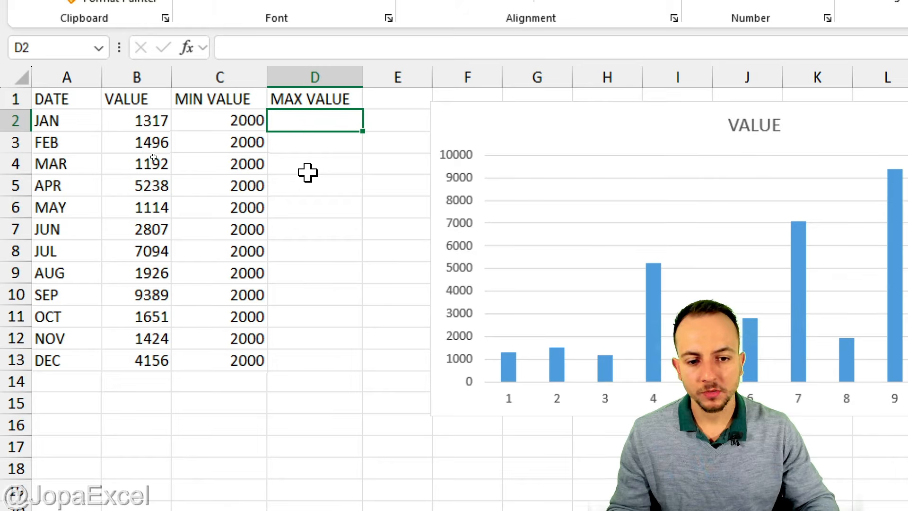
pyautogui.write('6000')
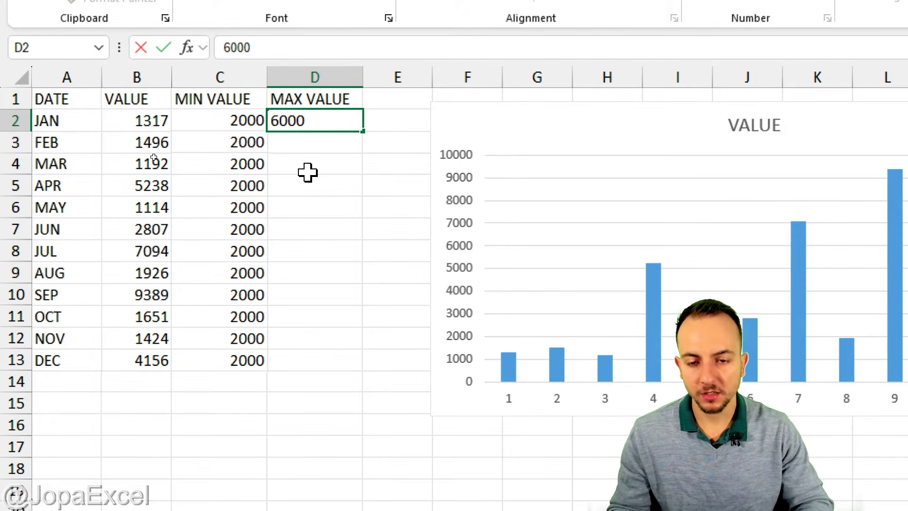
pyautogui.press('Return')
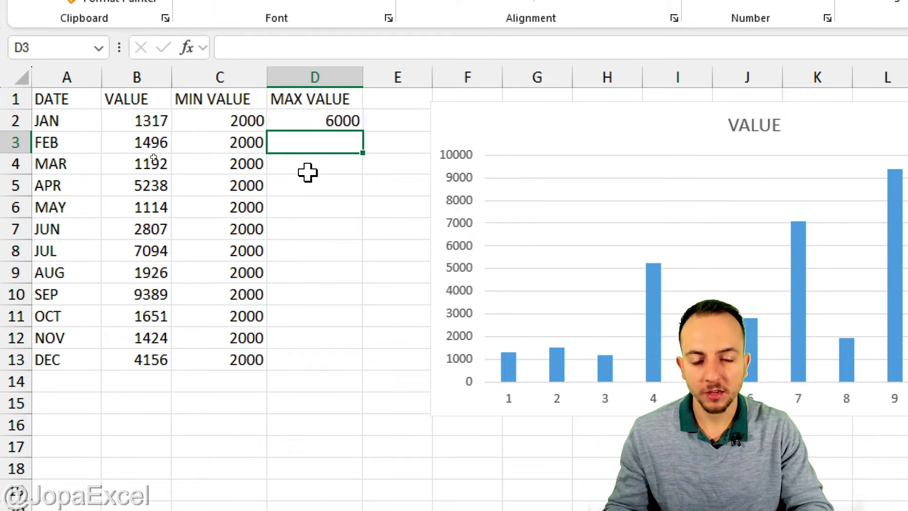
# Enter the formula =D2 in cell D3 and fill it down the MAX VALUE column through D13.
pyautogui.write('=')
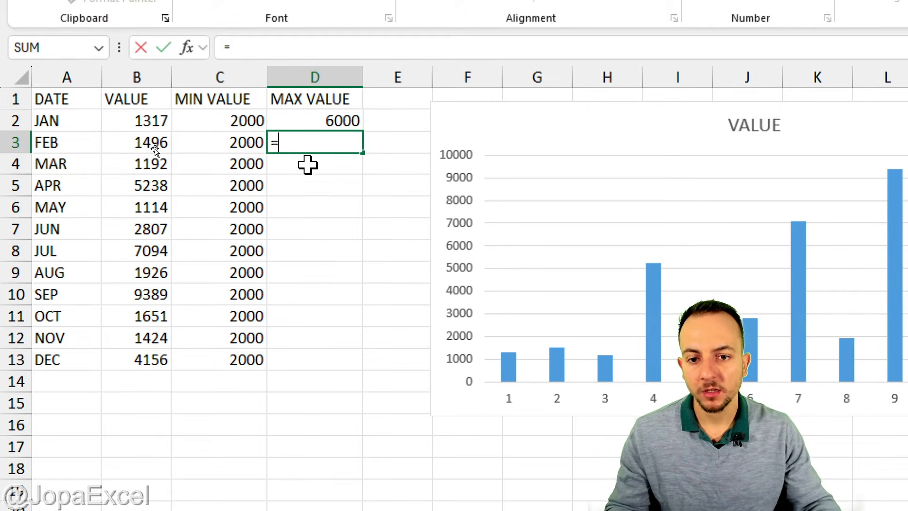
pyautogui.click(310, 121)
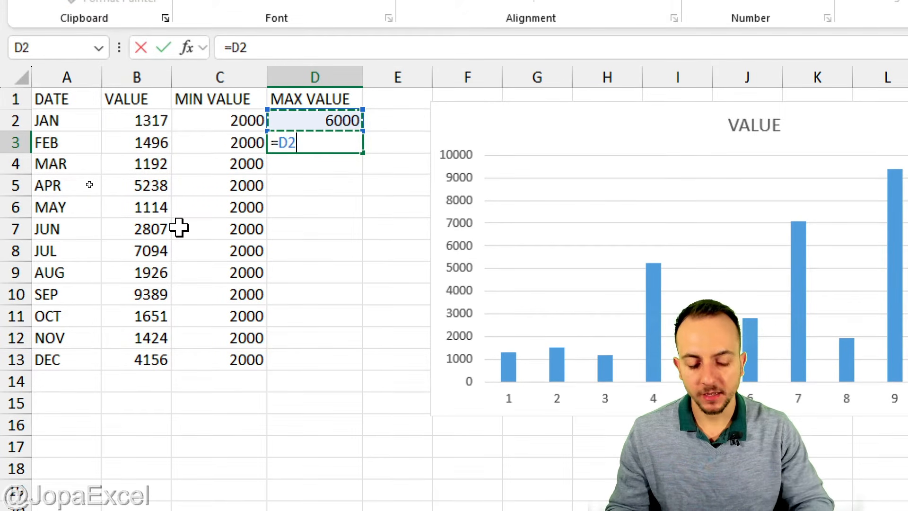
pyautogui.press('Return')
pyautogui.click(348, 140)
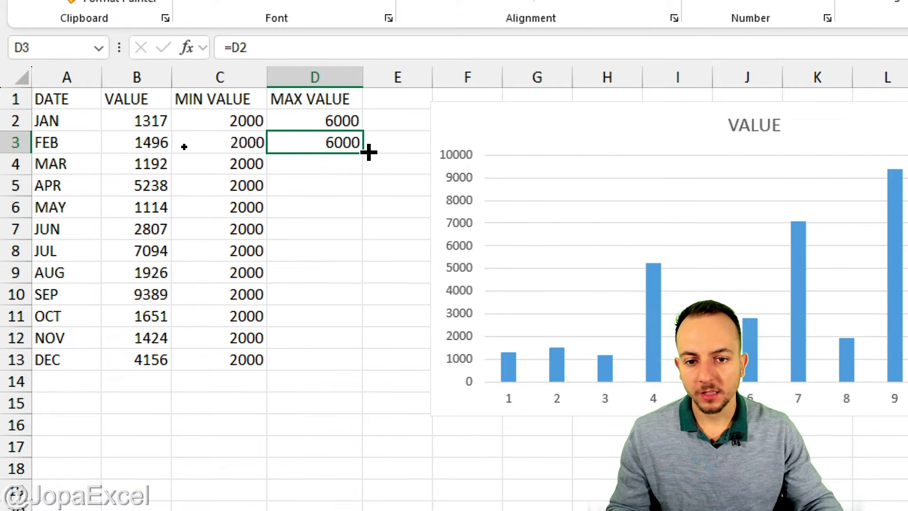
pyautogui.moveTo(363, 152); pyautogui.dragTo(363, 373)
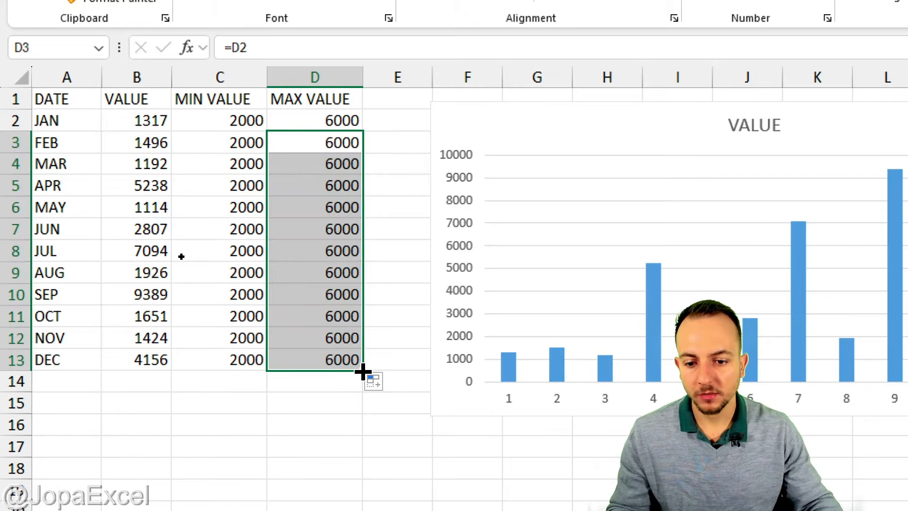
pyautogui.click(287, 401)
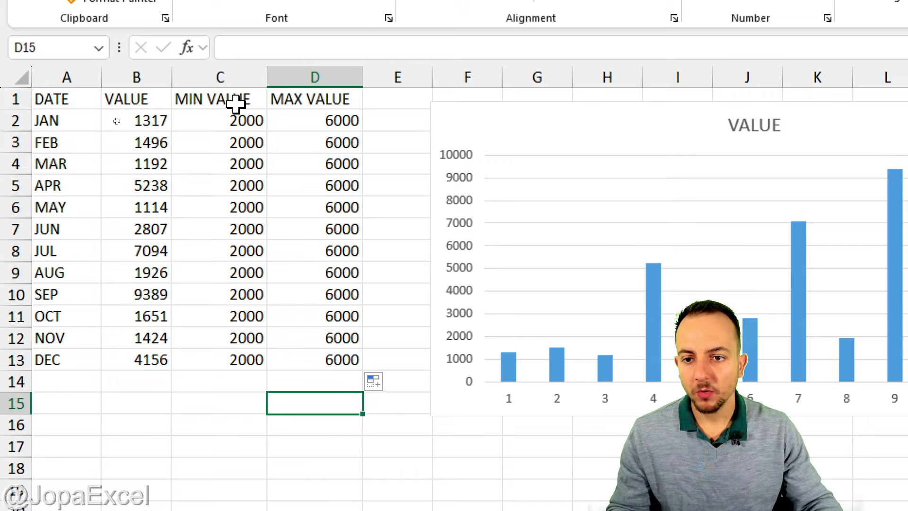
# Copy the MIN VALUE and MAX VALUE columns, C1:D13, and paste them into the column chart as new series.
pyautogui.moveTo(231, 100); pyautogui.dragTo(300, 357)
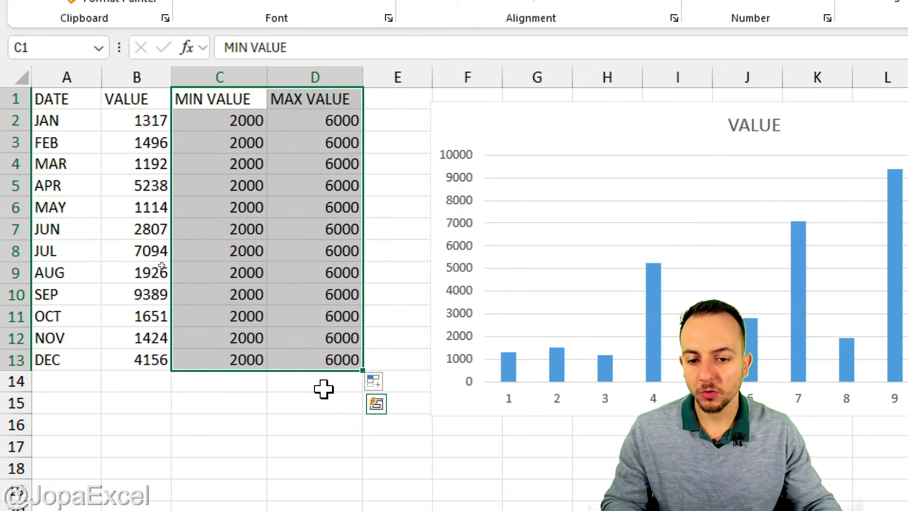
pyautogui.hotkey('ctrl', 'c')
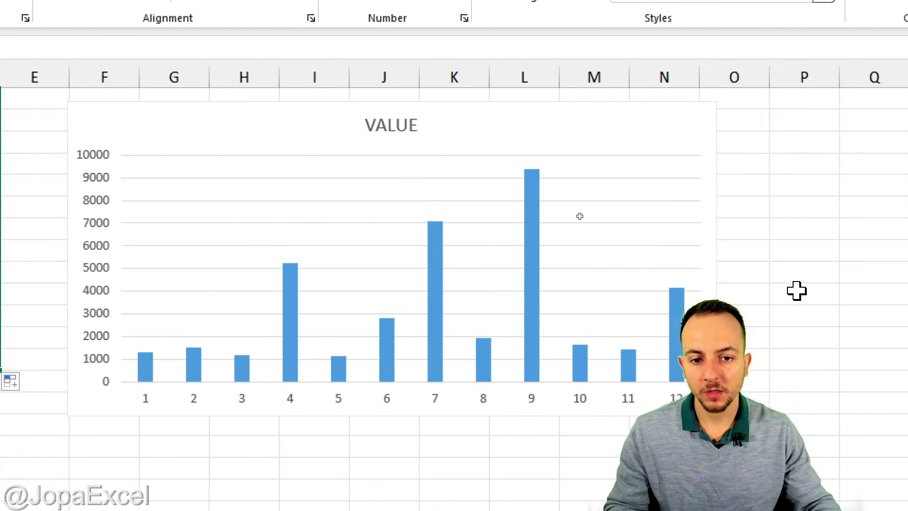
pyautogui.click(315, 125)
pyautogui.hotkey('ctrl', 'v')
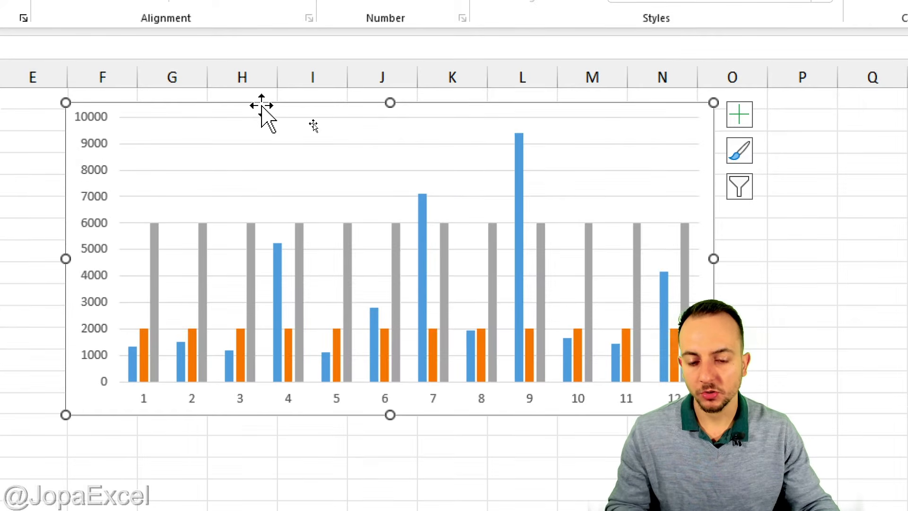
pyautogui.press('Escape')
pyautogui.press('Escape')
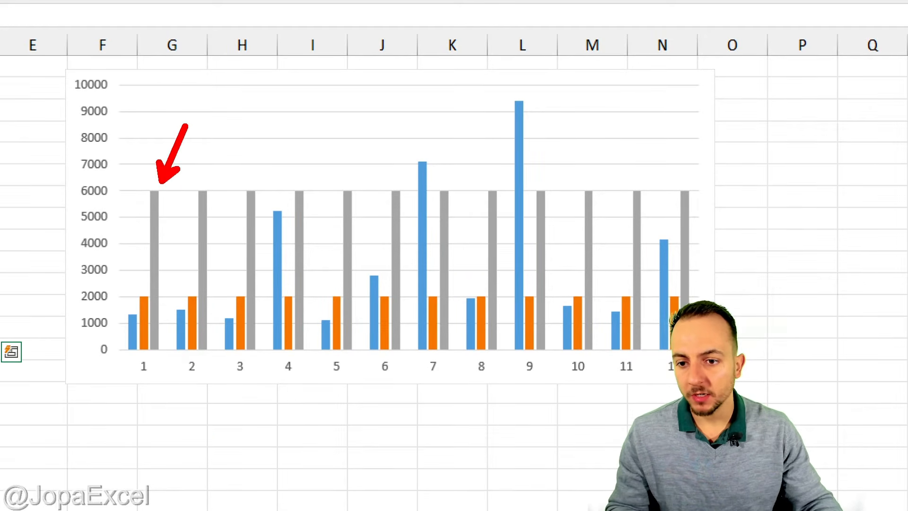
pyautogui.moveTo(189, 285); pyautogui.dragTo(190, 234)
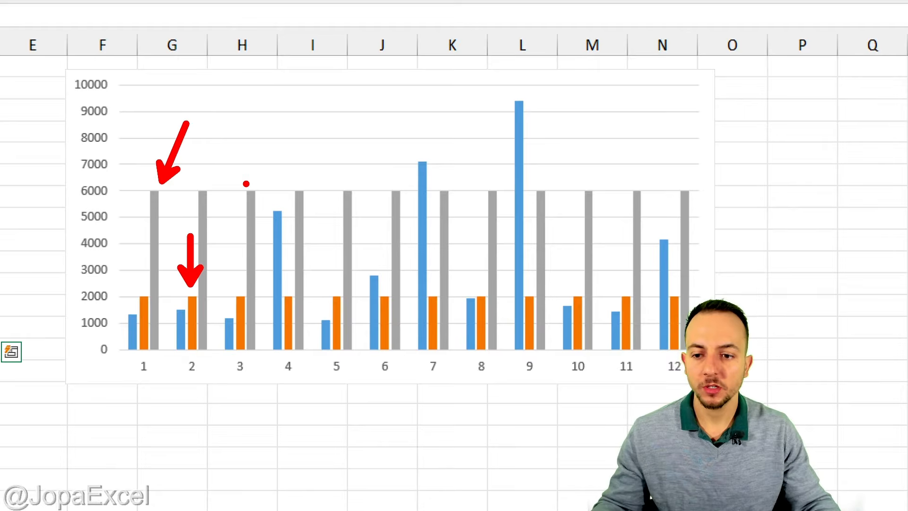
pyautogui.press('Escape')
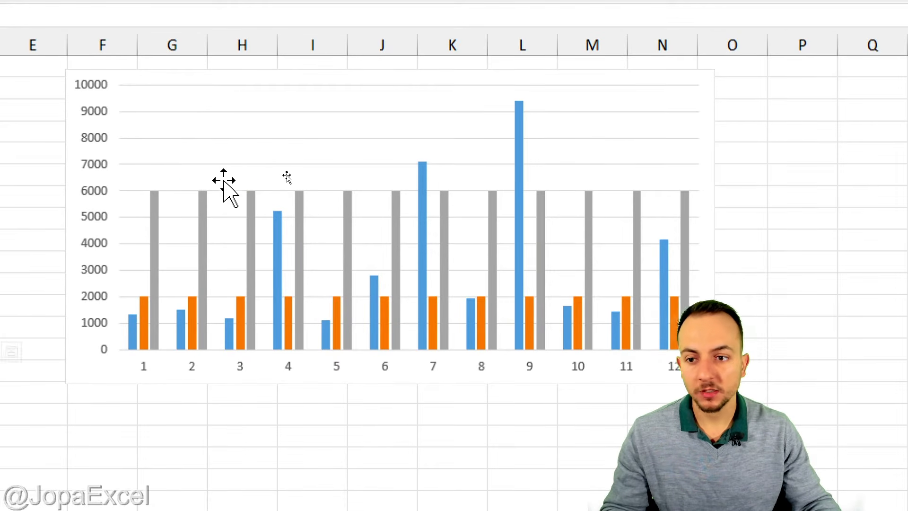
# Start changing the chart's type and choose the Combo type, Clustered Column - Line.
pyautogui.click(114, 147)
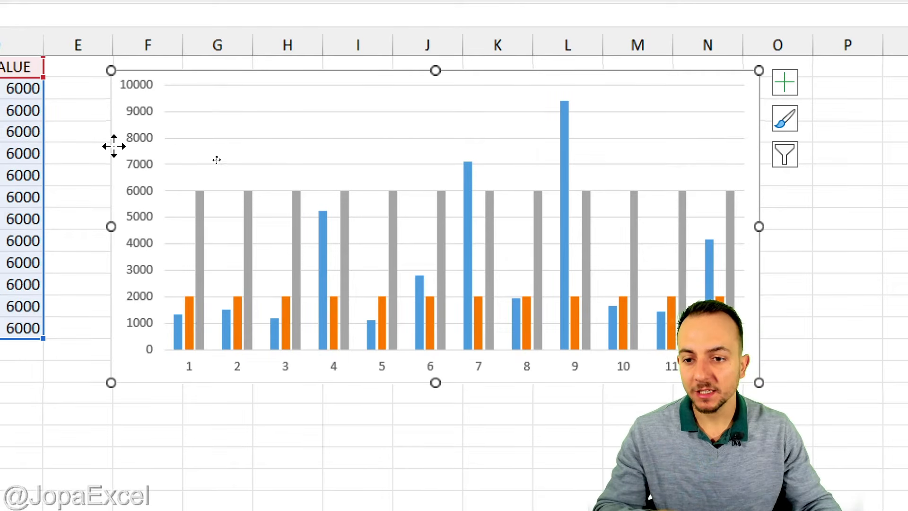
pyautogui.rightClick(114, 147)
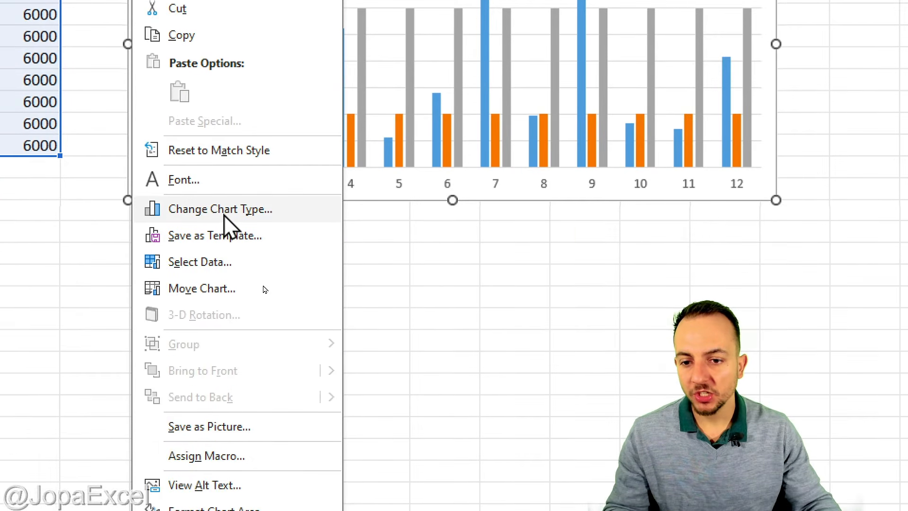
pyautogui.click(225, 214)
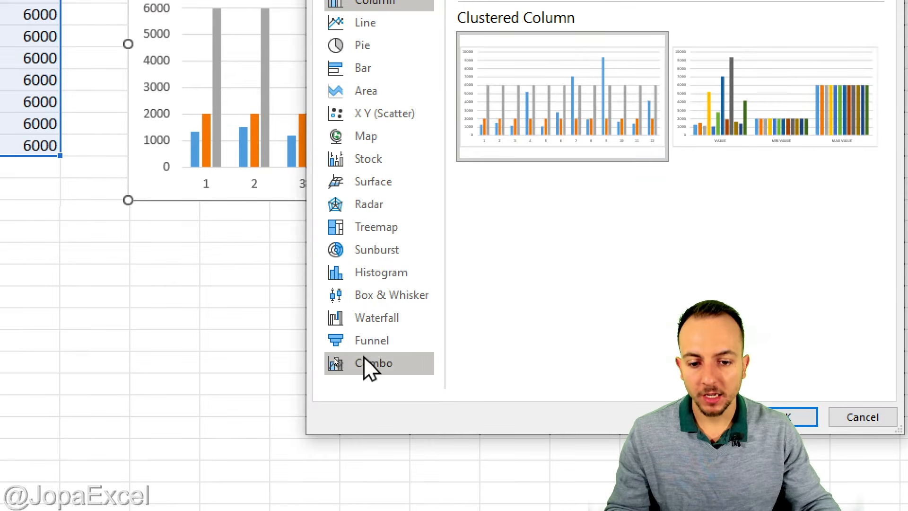
pyautogui.click(391, 372)
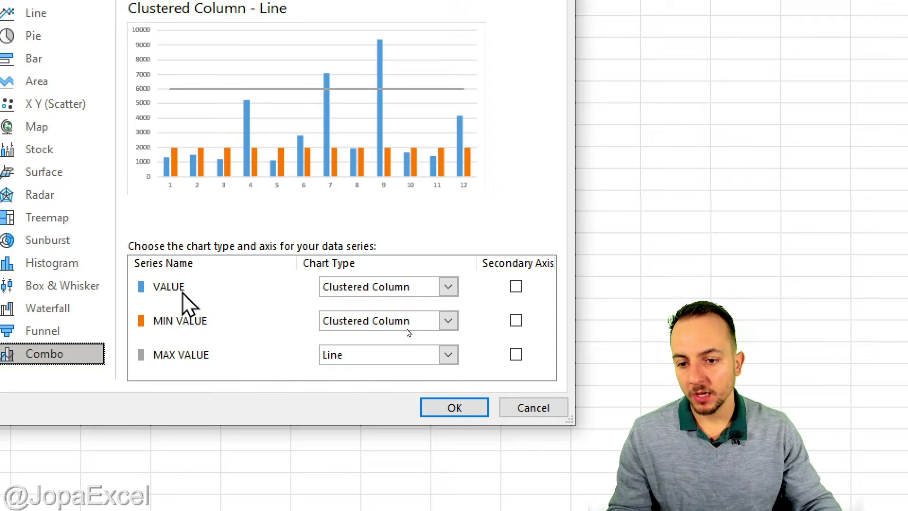
# Set the MIN VALUE and MAX VALUE series to the Line chart type in the combo chart and apply the change.
pyautogui.click(204, 294)
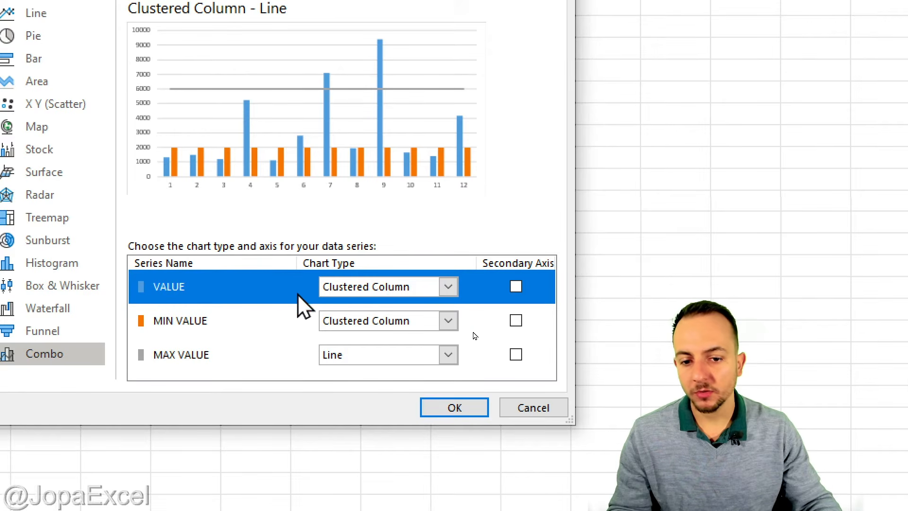
pyautogui.click(225, 331)
pyautogui.click(234, 350)
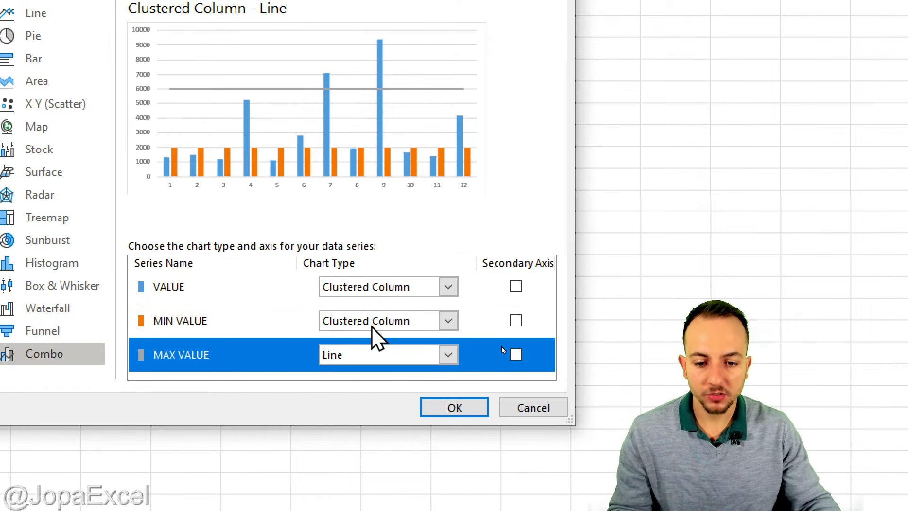
pyautogui.click(230, 321)
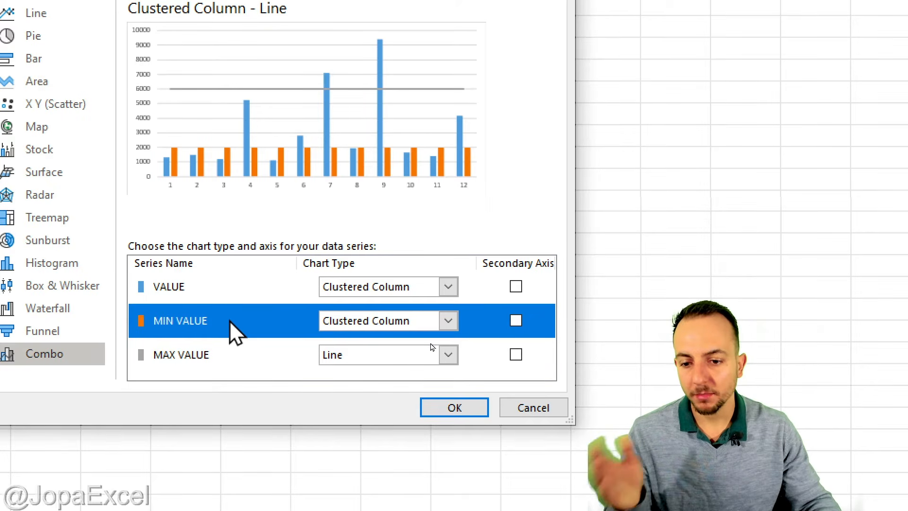
pyautogui.click(344, 322)
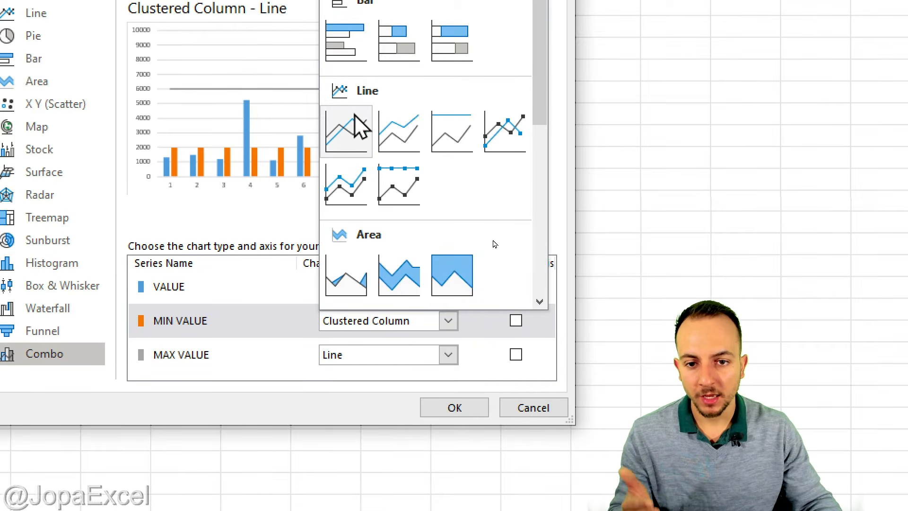
pyautogui.click(359, 128)
pyautogui.click(364, 359)
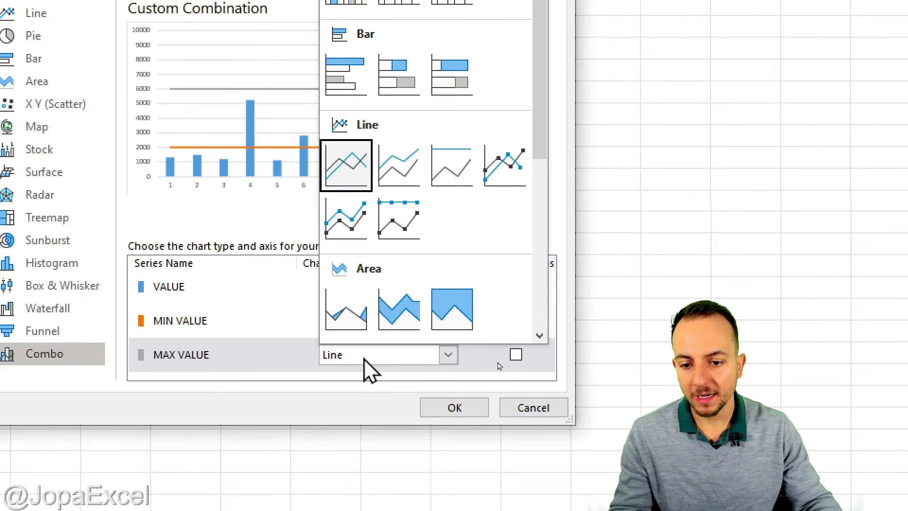
pyautogui.click(352, 188)
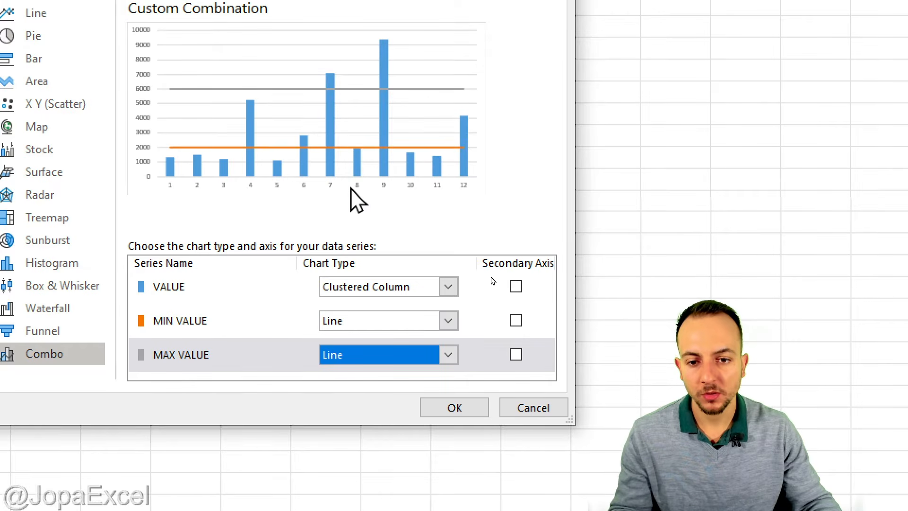
pyautogui.click(466, 415)
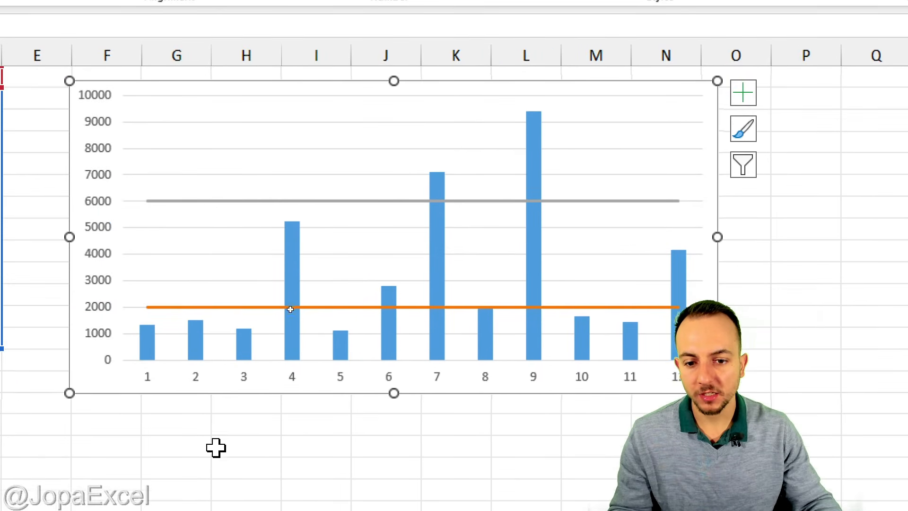
pyautogui.click(222, 428)
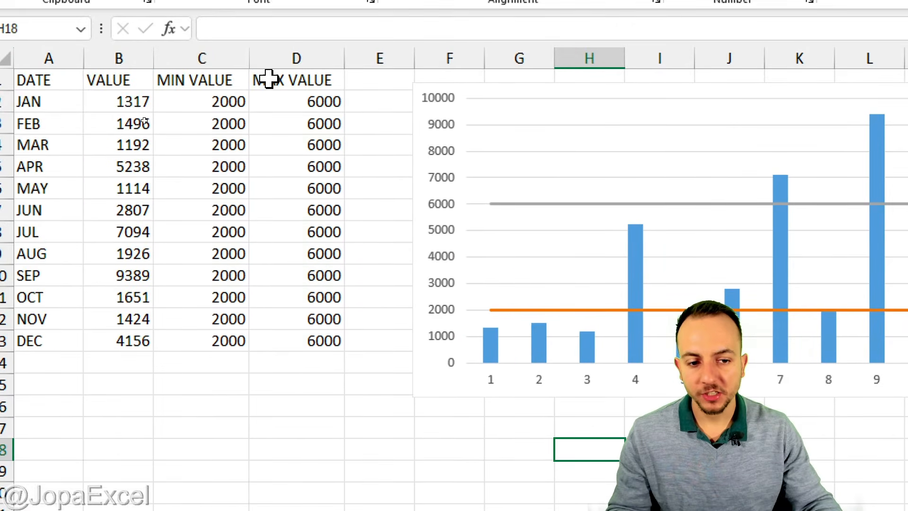
# Set the JAN MAX VALUE in cell D2 to 10000 to test the chart's maximum line.
pyautogui.moveTo(213, 58); pyautogui.dragTo(297, 55)
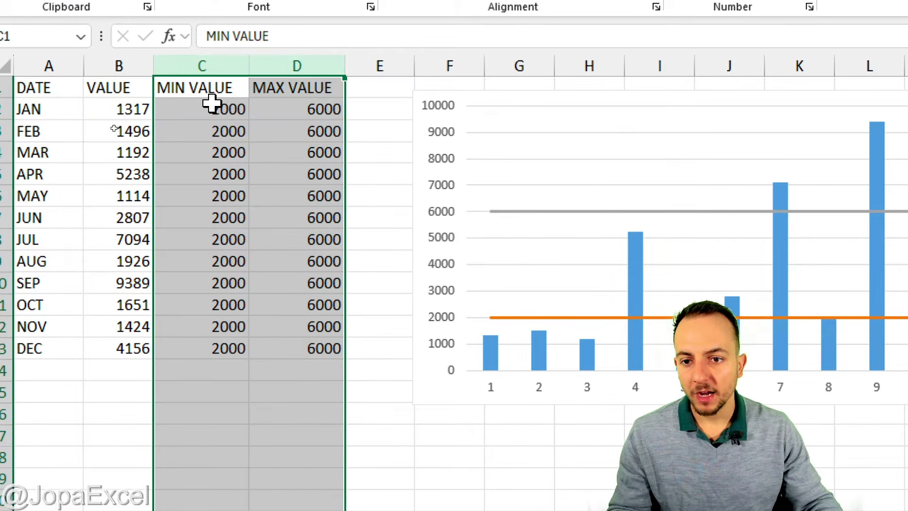
pyautogui.click(284, 110)
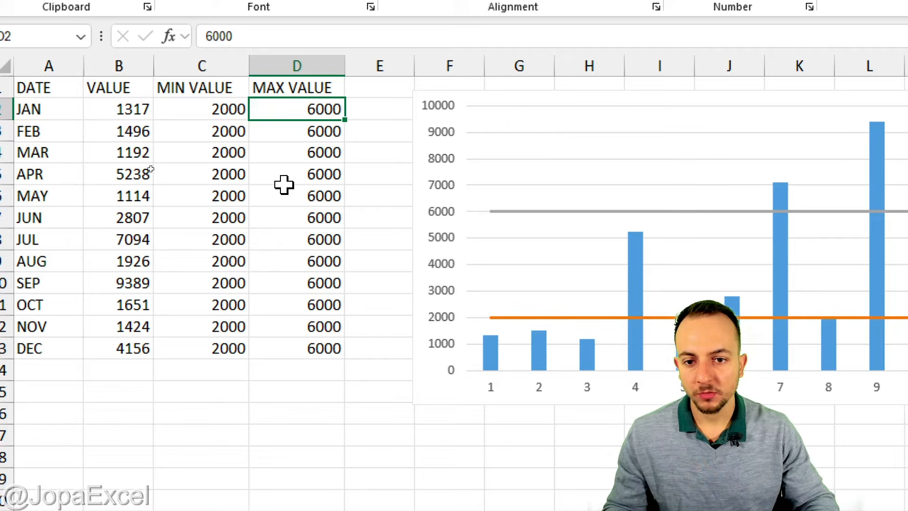
pyautogui.write('10000')
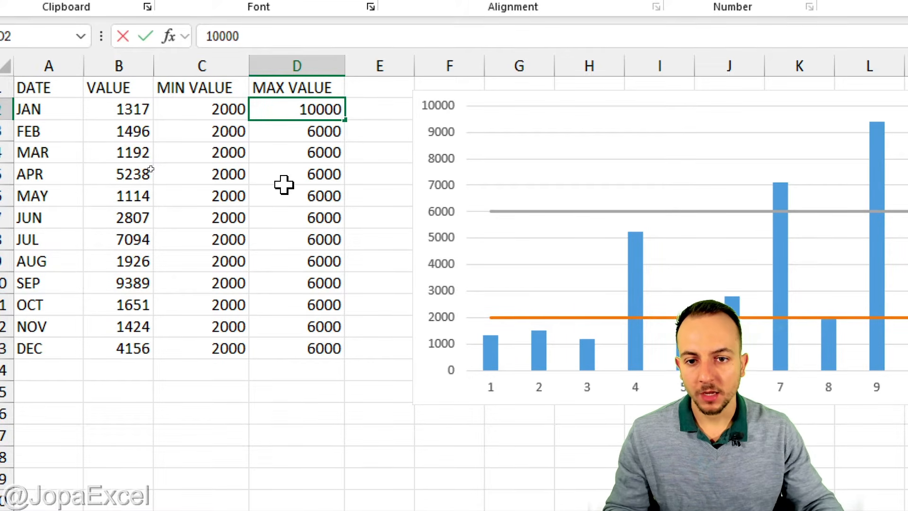
pyautogui.press('Return')
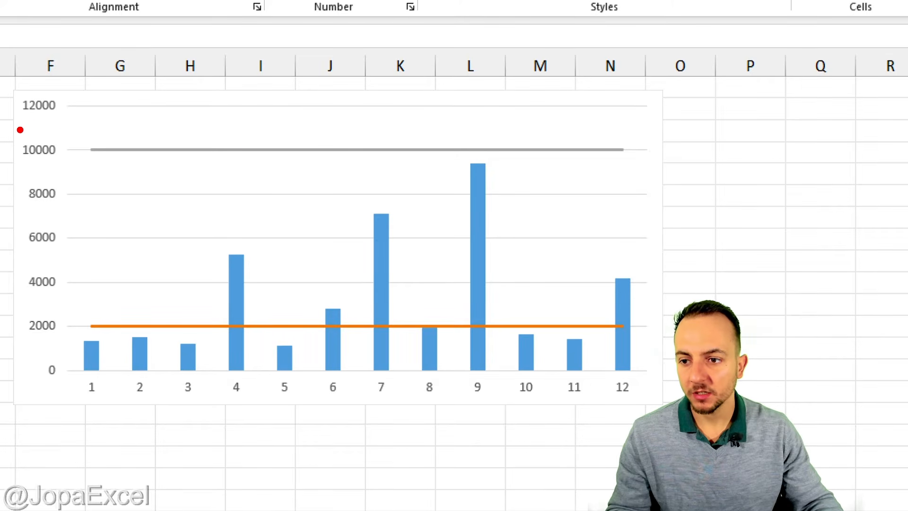
pyautogui.moveTo(16, 129)
pyautogui.mouseDown()
pyautogui.moveTo(100, 152)
pyautogui.moveTo(669, 160)
pyautogui.moveTo(737, 237)
pyautogui.mouseUp()
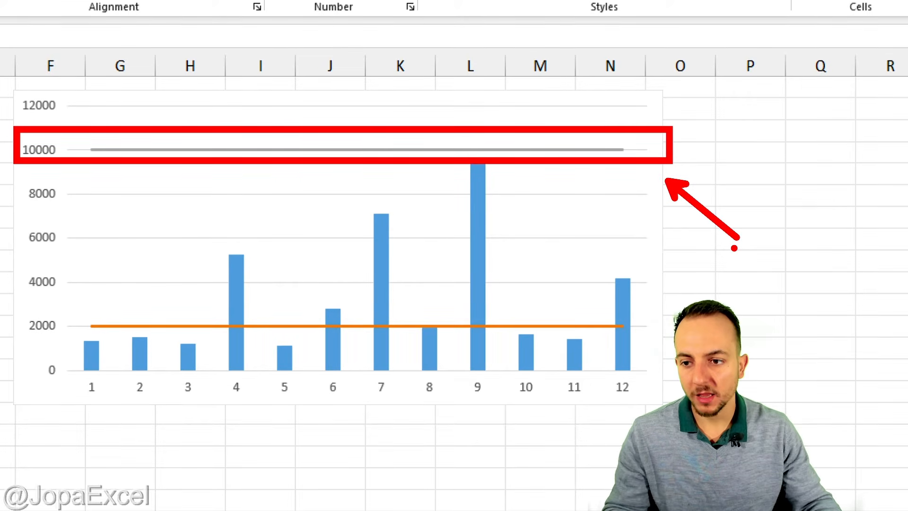
# Set the JAN MAX VALUE in cell D2 back to 6000.
pyautogui.click(297, 108)
pyautogui.write('600')
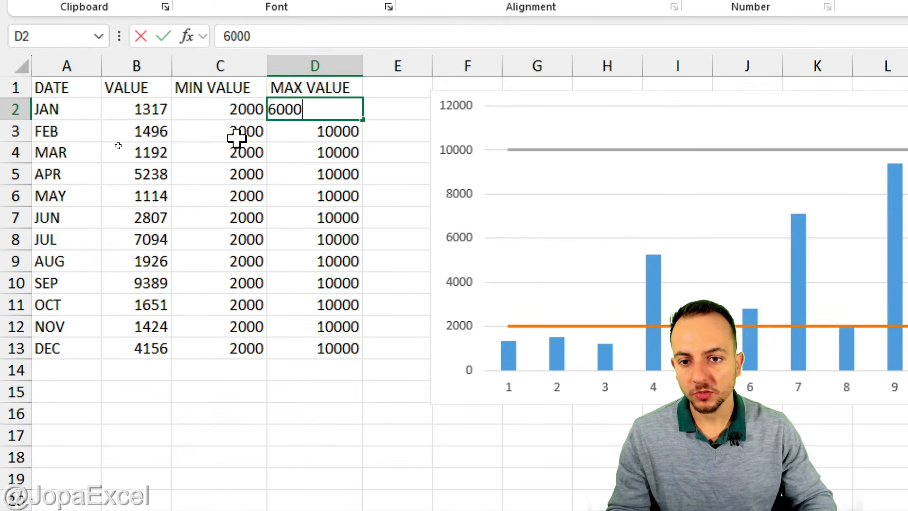
pyautogui.write('0')
pyautogui.press('Return')
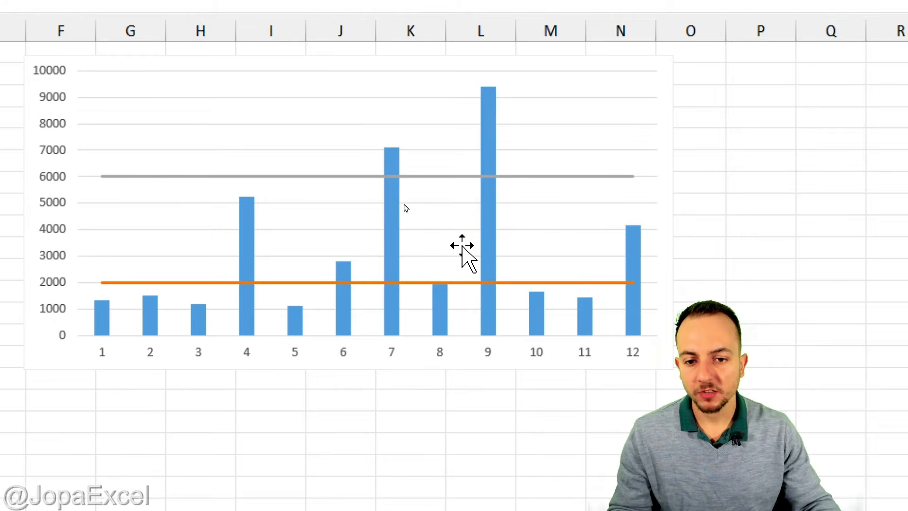
pyautogui.moveTo(234, 182)
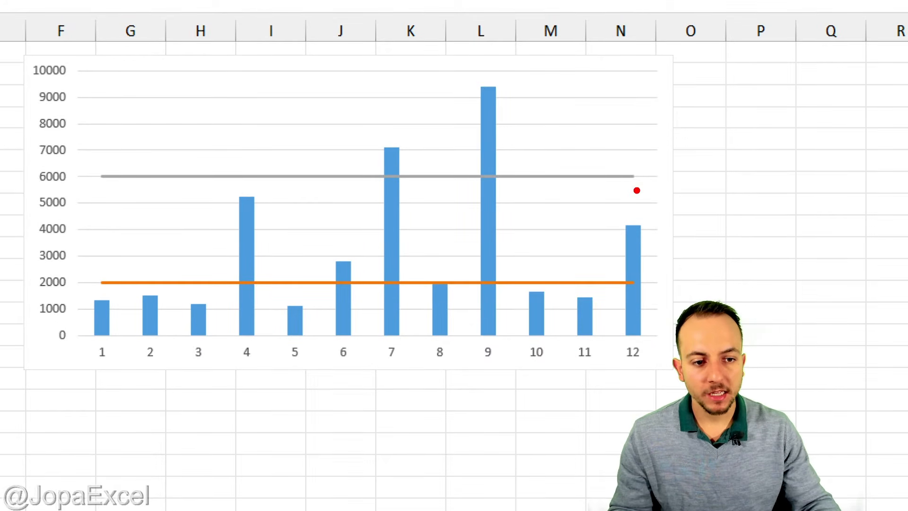
pyautogui.moveTo(644, 171)
pyautogui.mouseDown()
pyautogui.moveTo(666, 128)
pyautogui.moveTo(780, 83)
pyautogui.moveTo(698, 153)
pyautogui.mouseUp()
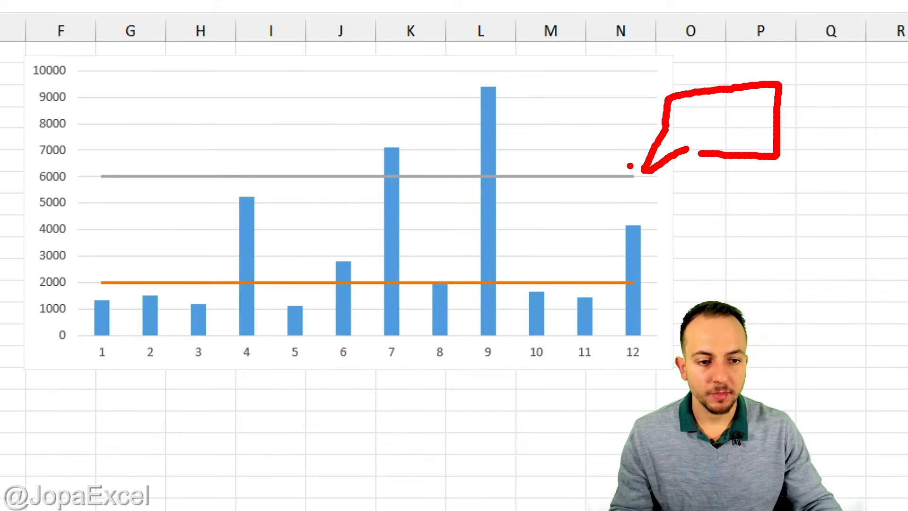
pyautogui.moveTo(645, 273)
pyautogui.mouseDown()
pyautogui.moveTo(671, 232)
pyautogui.moveTo(695, 258)
pyautogui.moveTo(775, 186)
pyautogui.moveTo(688, 260)
pyautogui.mouseUp()
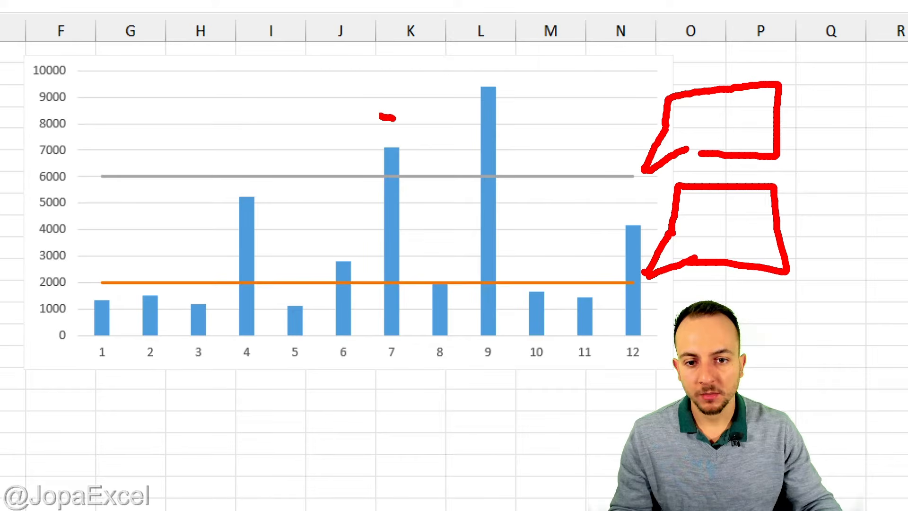
pyautogui.moveTo(395, 119)
pyautogui.mouseDown()
pyautogui.moveTo(420, 139)
pyautogui.moveTo(394, 113)
pyautogui.mouseUp()
pyautogui.moveTo(264, 179)
pyautogui.mouseDown()
pyautogui.moveTo(224, 192)
pyautogui.moveTo(267, 182)
pyautogui.mouseUp()
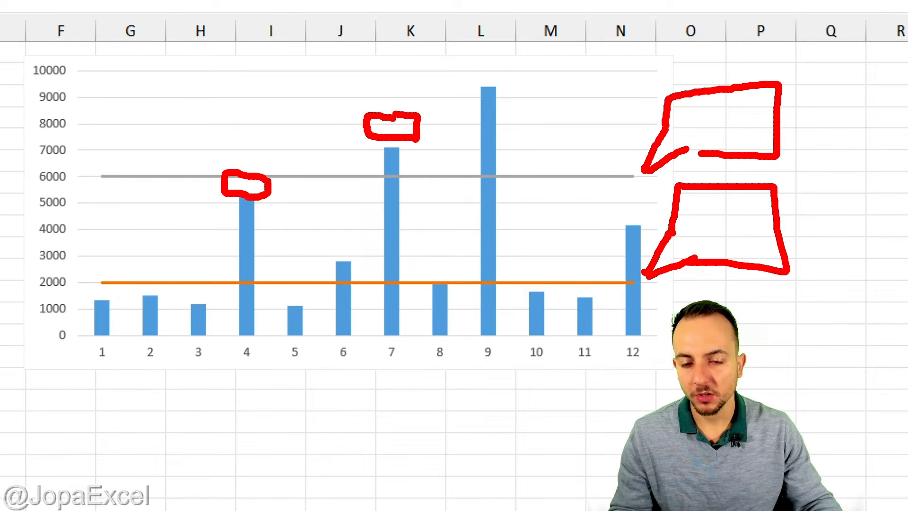
pyautogui.press('Escape')
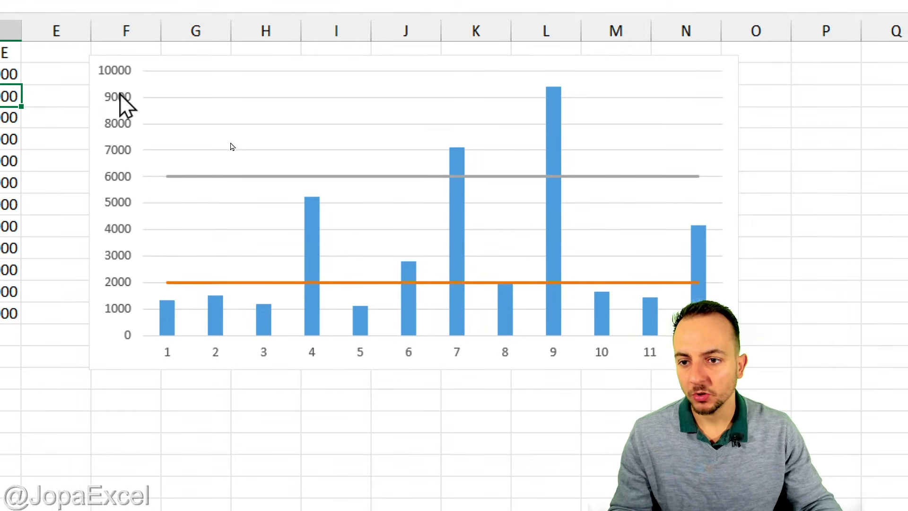
# Delete the vertical value axis and the horizontal gridlines from the chart.
pyautogui.click(122, 249)
pyautogui.press('Delete')
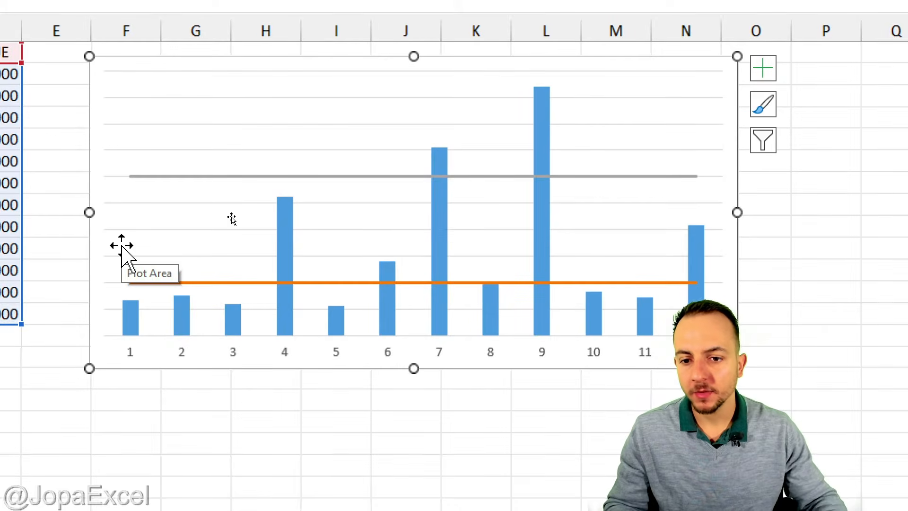
pyautogui.click(337, 231)
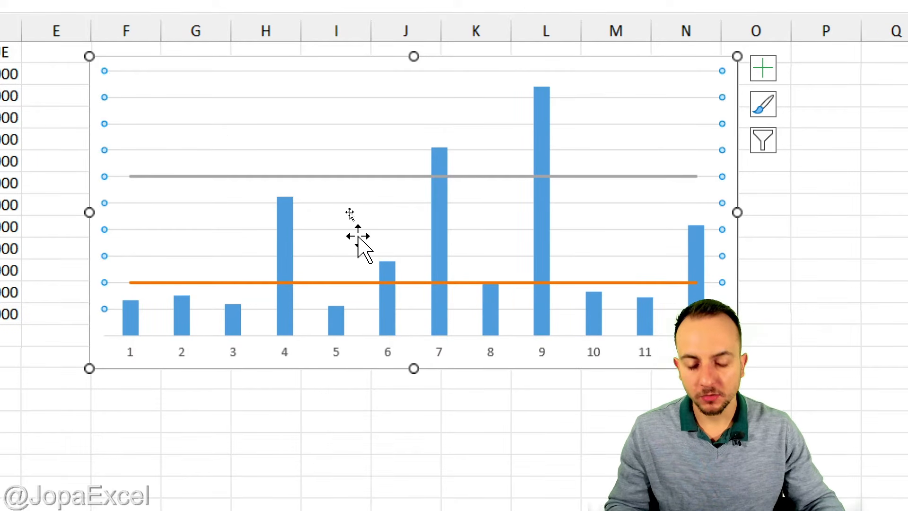
pyautogui.press('Delete')
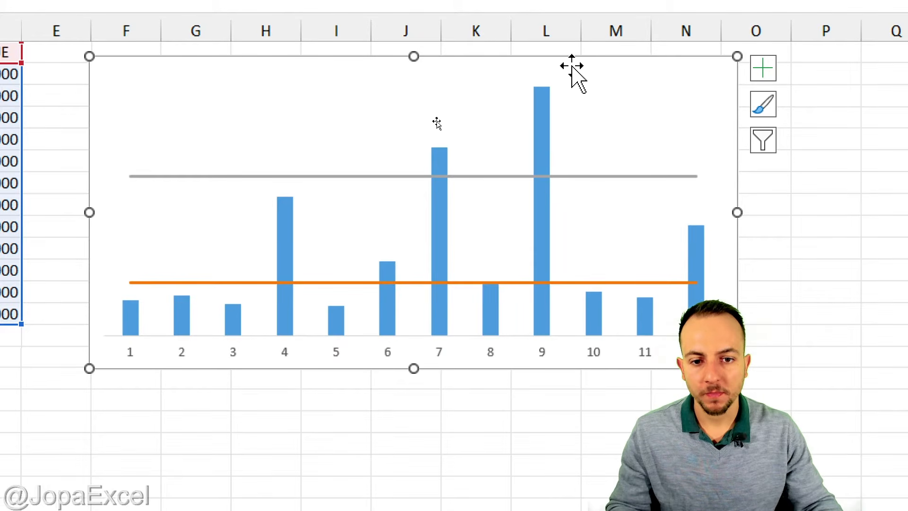
# Add data labels to the VALUE column series at the Outside End position.
pyautogui.click(286, 231)
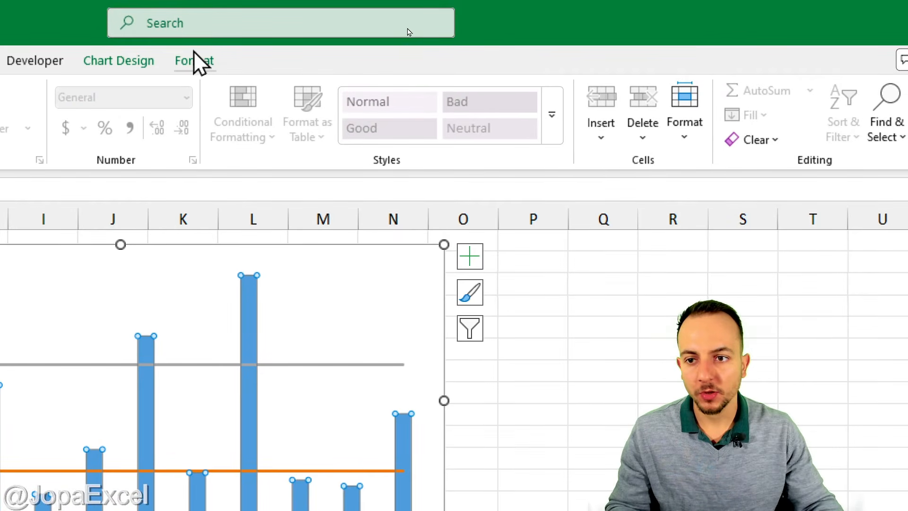
pyautogui.click(137, 64)
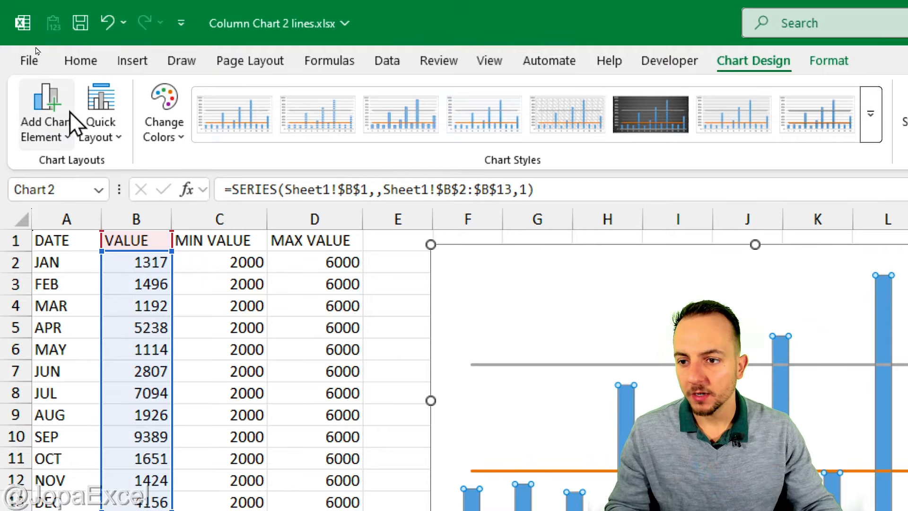
pyautogui.click(59, 142)
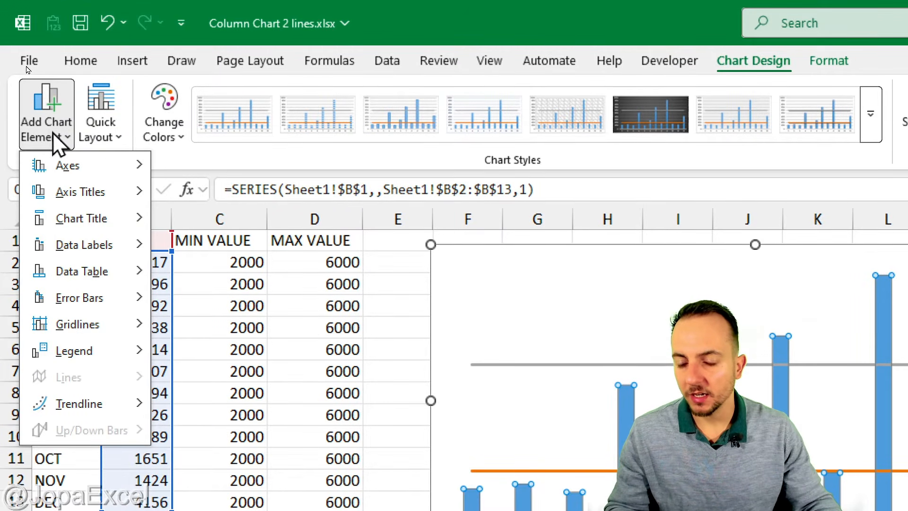
pyautogui.moveTo(72, 248)
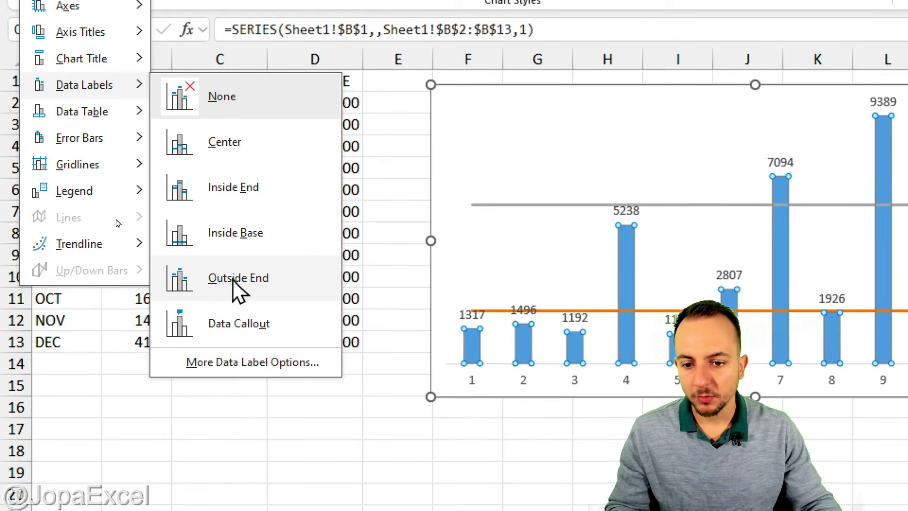
pyautogui.click(233, 282)
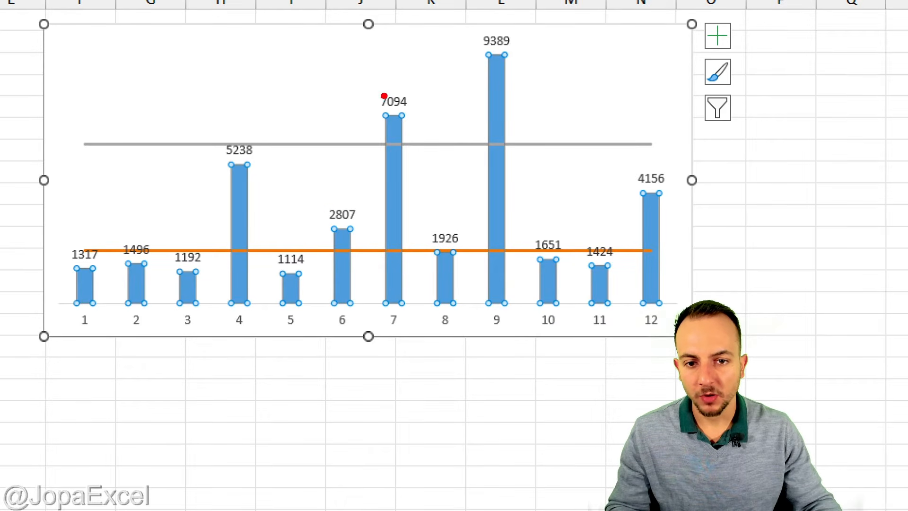
pyautogui.moveTo(315, 195); pyautogui.dragTo(373, 235)
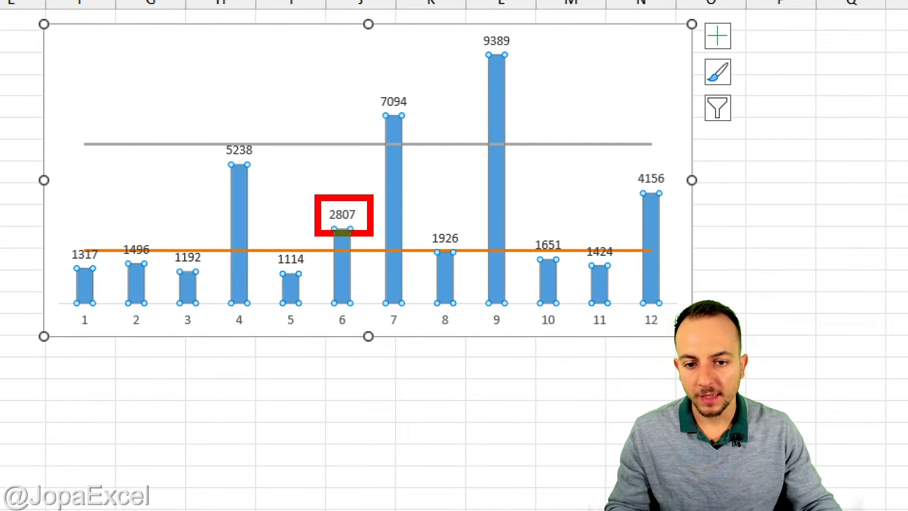
pyautogui.moveTo(207, 121); pyautogui.dragTo(270, 172)
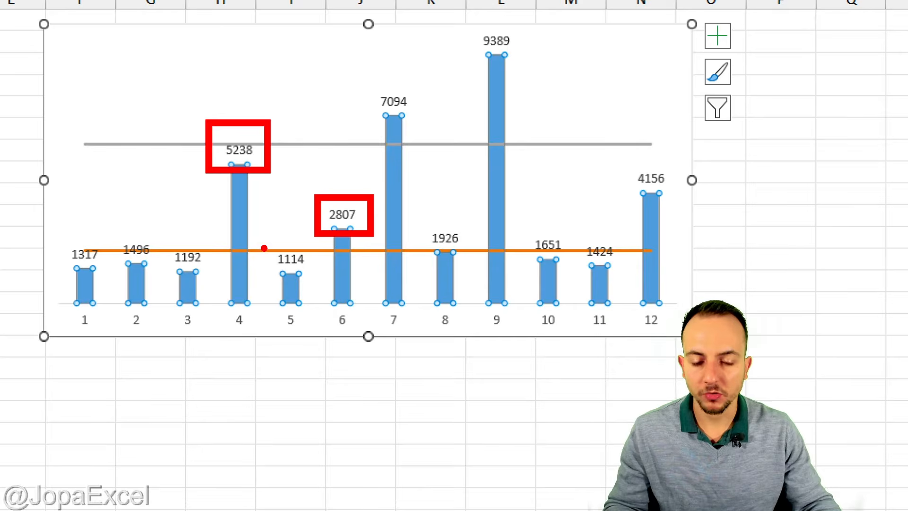
pyautogui.press('Escape')
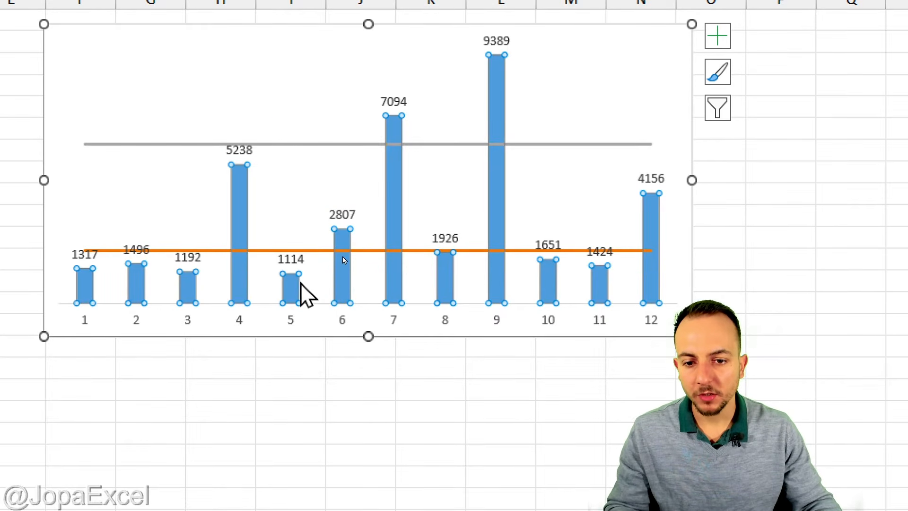
pyautogui.scroll(-1, 324, 443)
pyautogui.moveTo(368, 250)
pyautogui.mouseDown()
pyautogui.moveTo(337, 249)
pyautogui.moveTo(355, 239)
pyautogui.mouseUp()
pyautogui.press('Escape')
# Widen the chart's VALUE columns by reducing the gap width of the series.
pyautogui.click(340, 250)
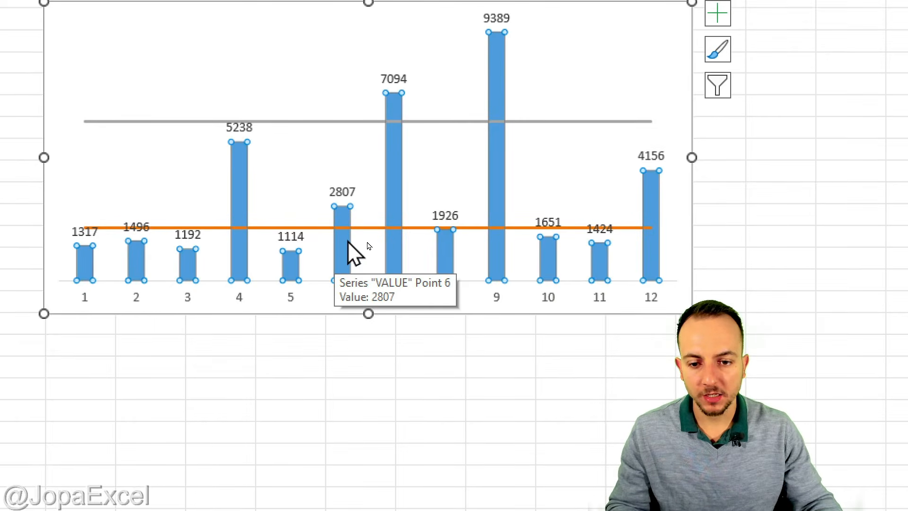
pyautogui.rightClick(348, 240)
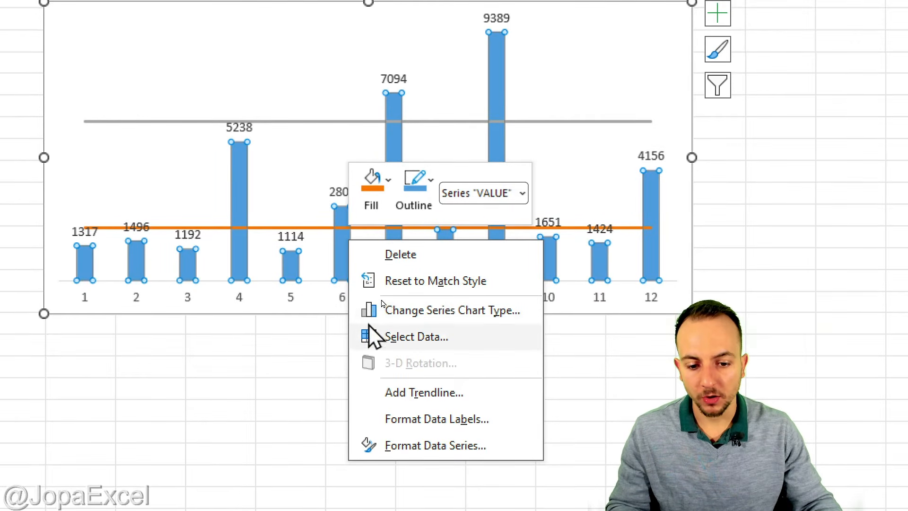
pyautogui.click(426, 433)
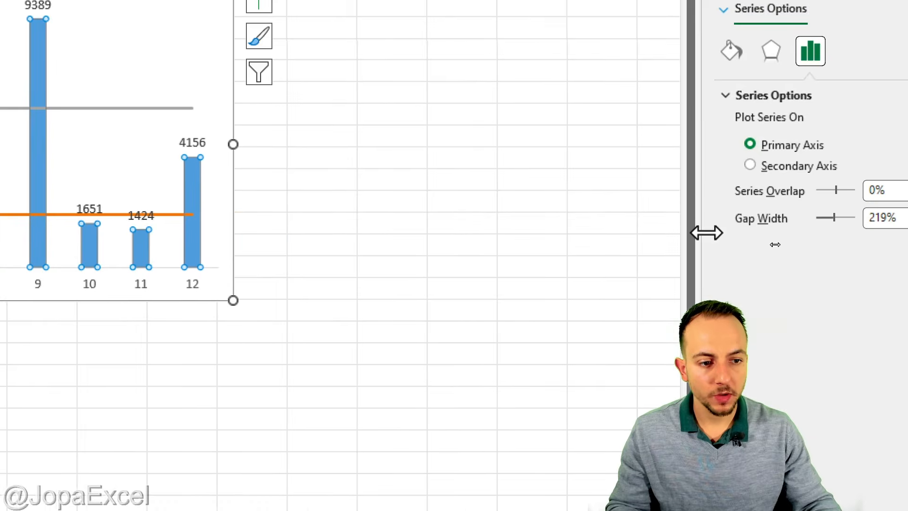
pyautogui.moveTo(703, 236); pyautogui.dragTo(555, 235)
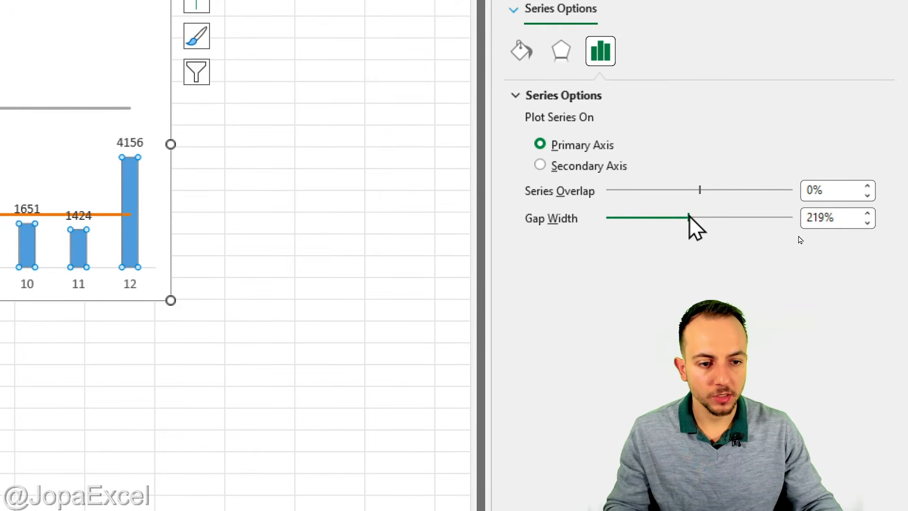
pyautogui.moveTo(690, 217); pyautogui.dragTo(626, 217)
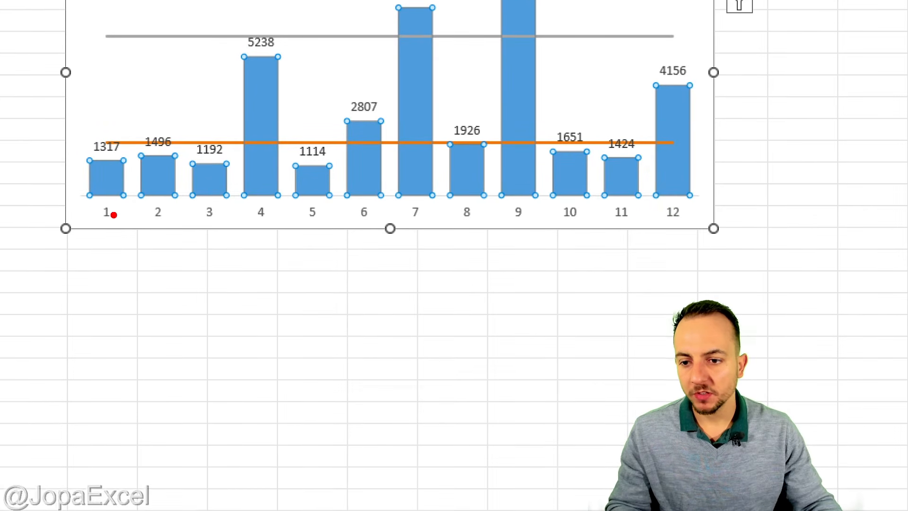
pyautogui.moveTo(84, 199); pyautogui.dragTo(715, 221)
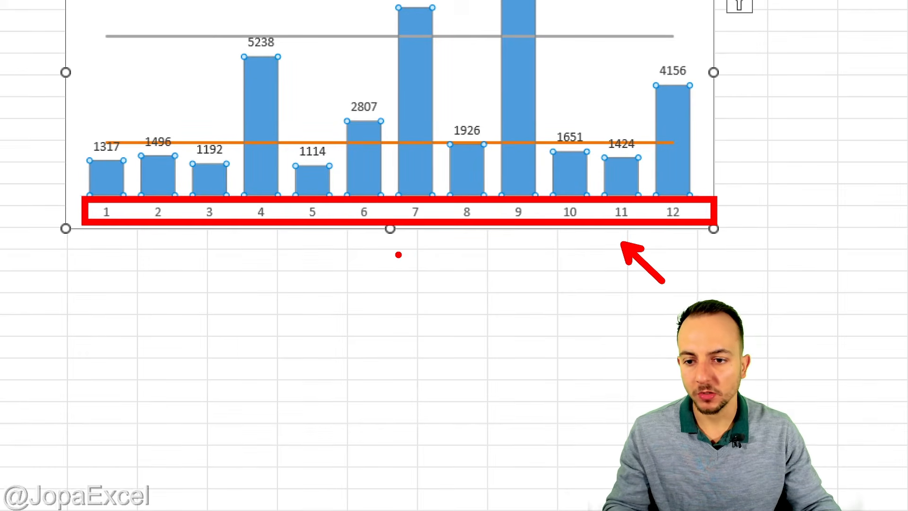
pyautogui.press('Escape')
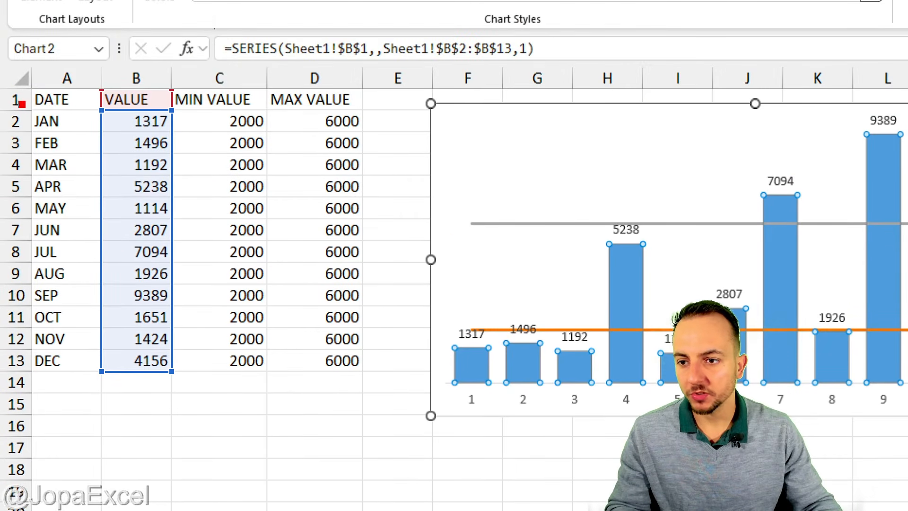
pyautogui.moveTo(21, 103)
pyautogui.mouseDown()
pyautogui.moveTo(88, 338)
pyautogui.moveTo(88, 381)
pyautogui.moveTo(163, 450)
pyautogui.mouseUp()
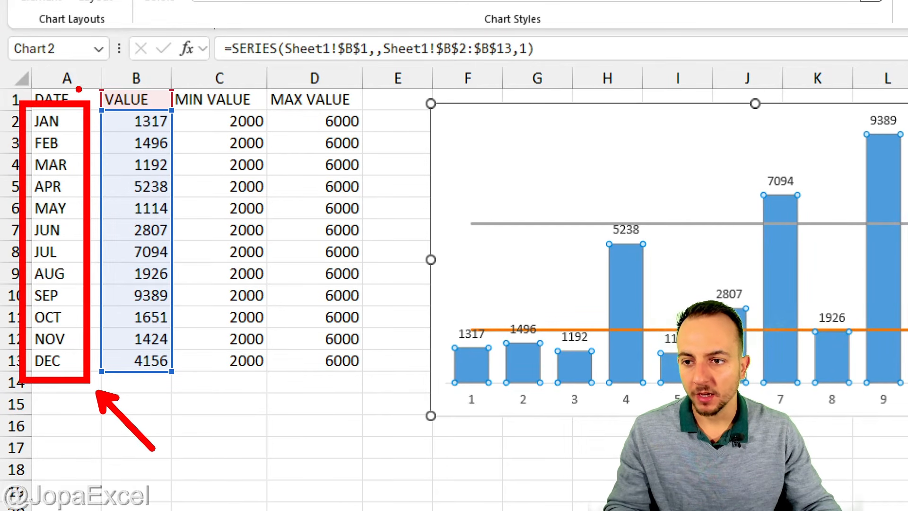
pyautogui.press('Escape')
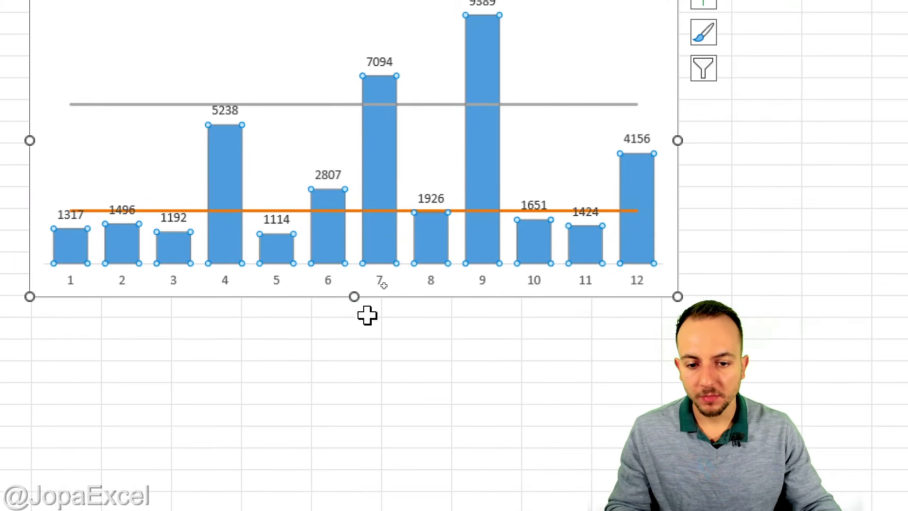
# Set the chart's horizontal category axis labels to the month names in Sheet1 range A2:A13, excluding the DATE header.
pyautogui.rightClick(366, 298)
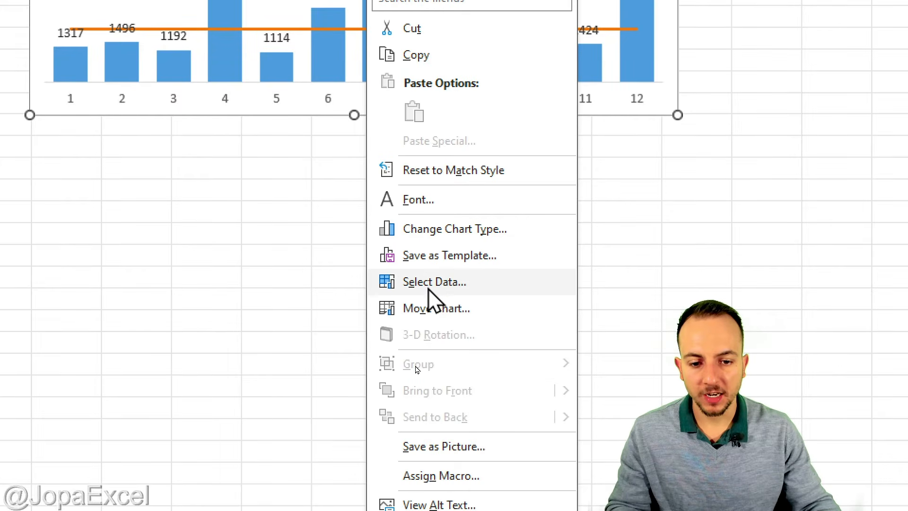
pyautogui.click(433, 283)
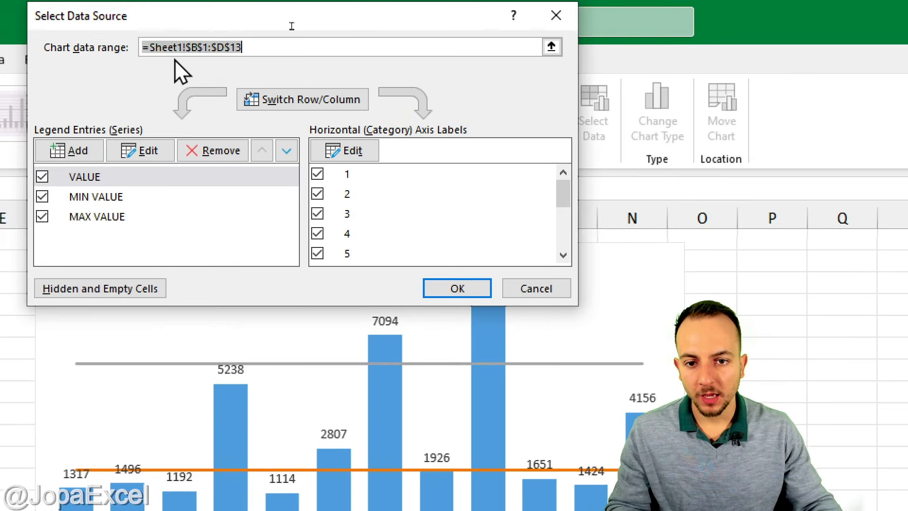
pyautogui.moveTo(302, 128); pyautogui.dragTo(486, 217)
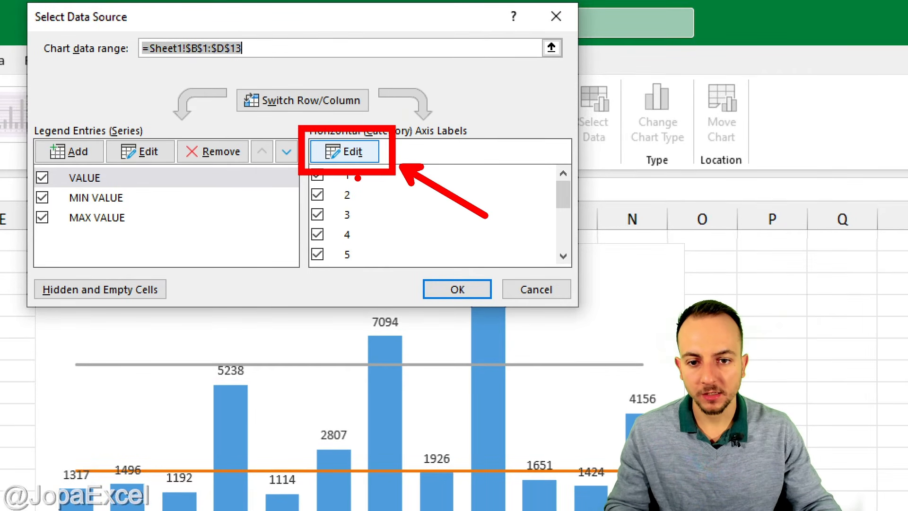
pyautogui.click(368, 166)
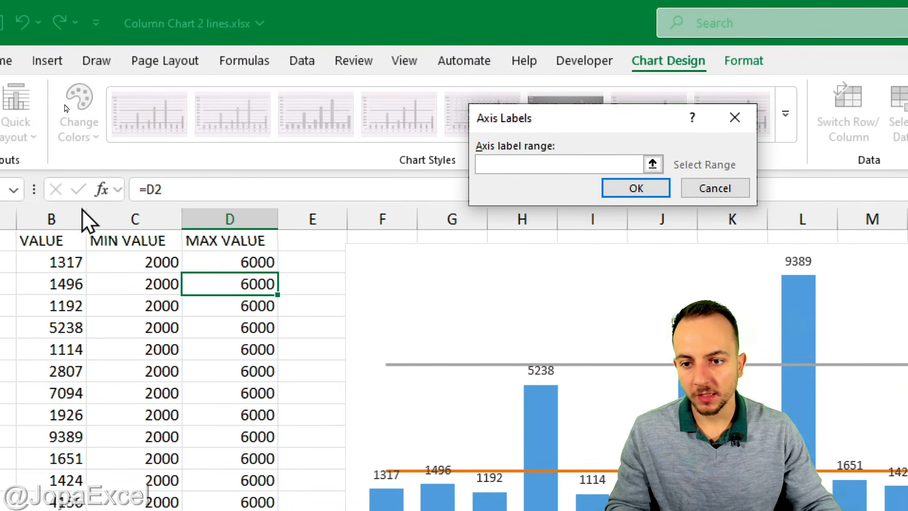
pyautogui.moveTo(0, 265); pyautogui.dragTo(0, 500)
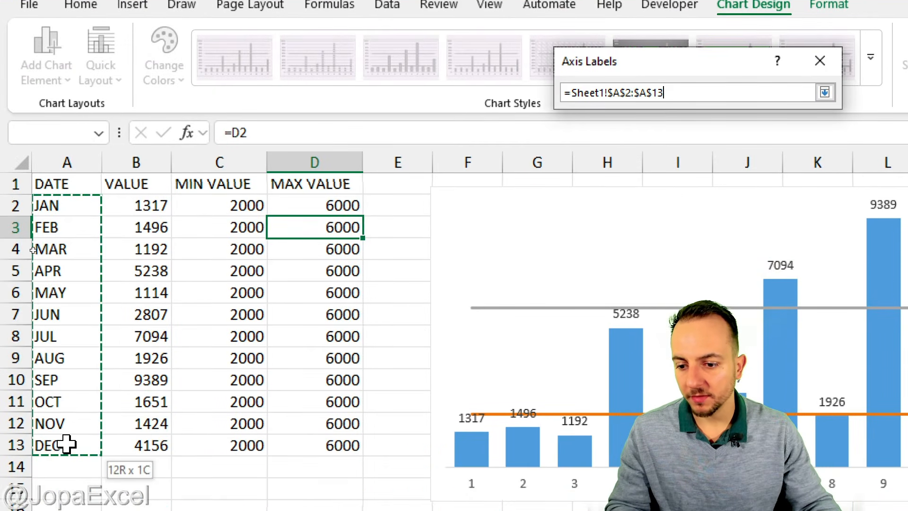
pyautogui.moveTo(66, 444); pyautogui.dragTo(67, 443)
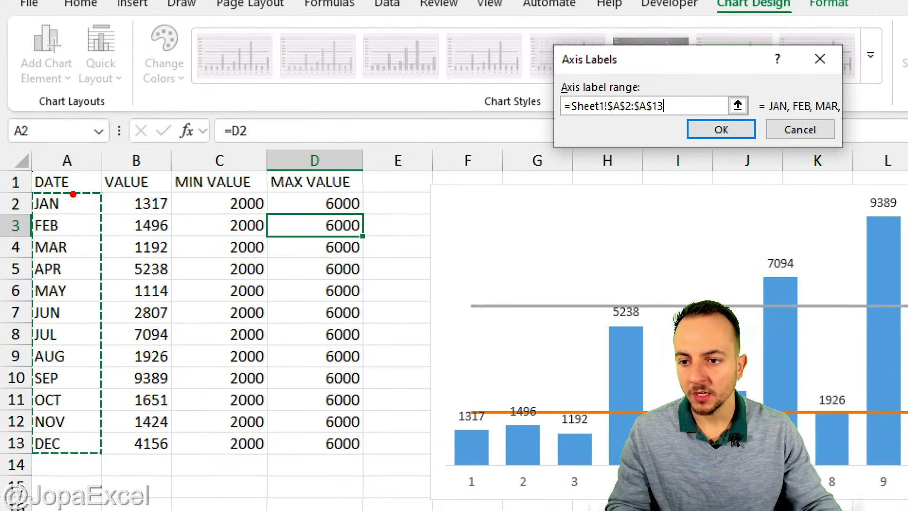
pyautogui.moveTo(19, 162)
pyautogui.mouseDown()
pyautogui.moveTo(95, 200)
pyautogui.moveTo(159, 151)
pyautogui.mouseUp()
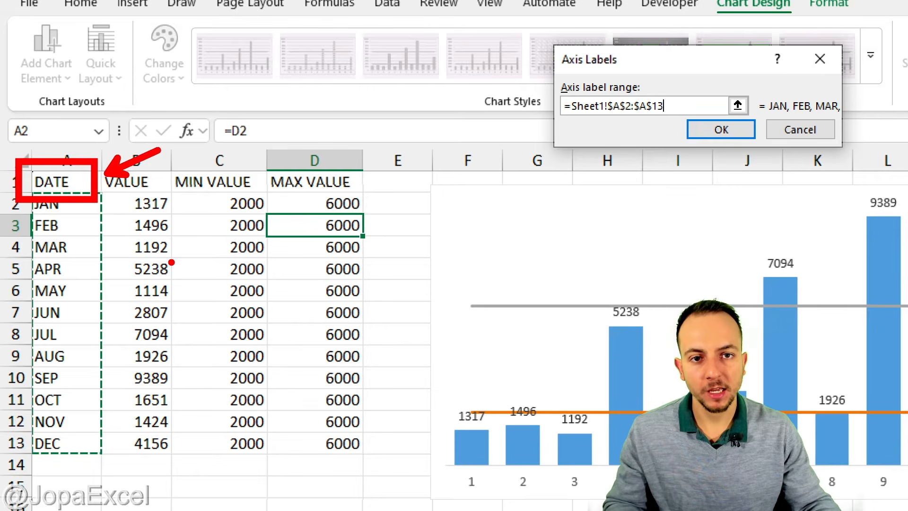
pyautogui.press('Escape')
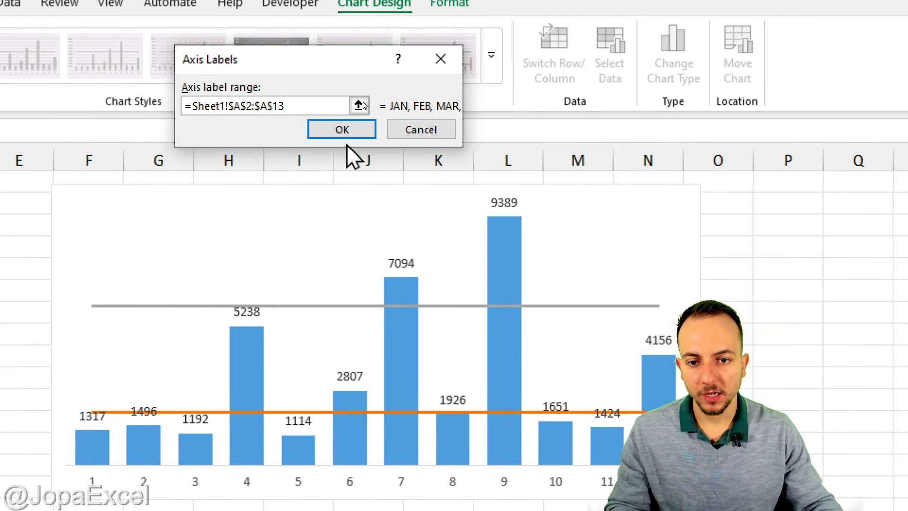
pyautogui.click(342, 135)
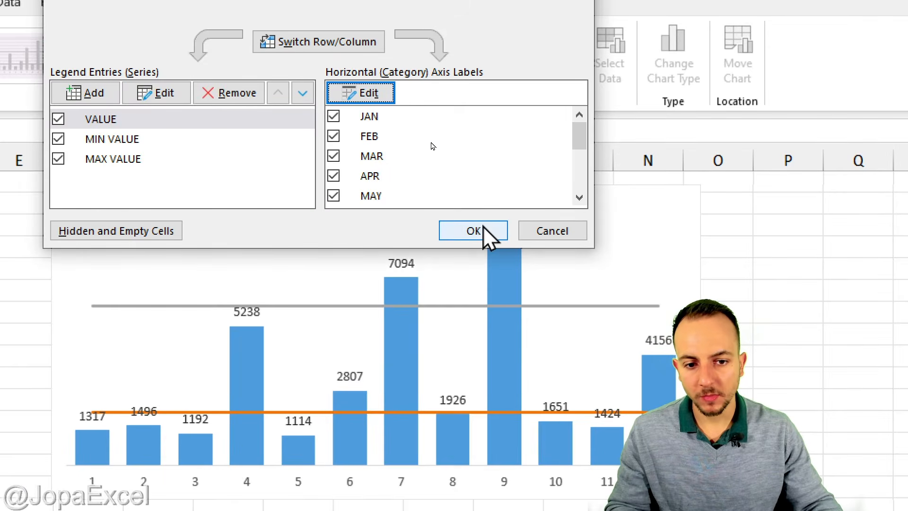
pyautogui.click(474, 231)
pyautogui.click(351, 442)
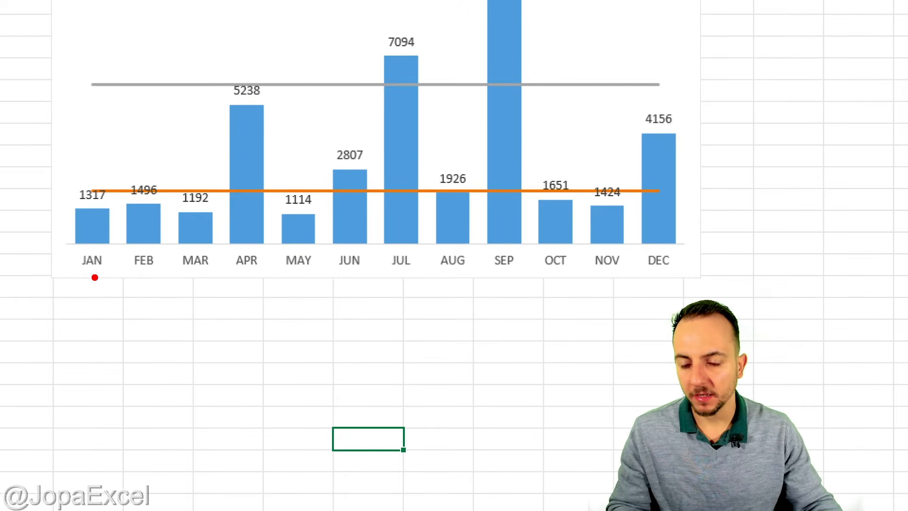
pyautogui.moveTo(84, 276); pyautogui.dragTo(634, 276)
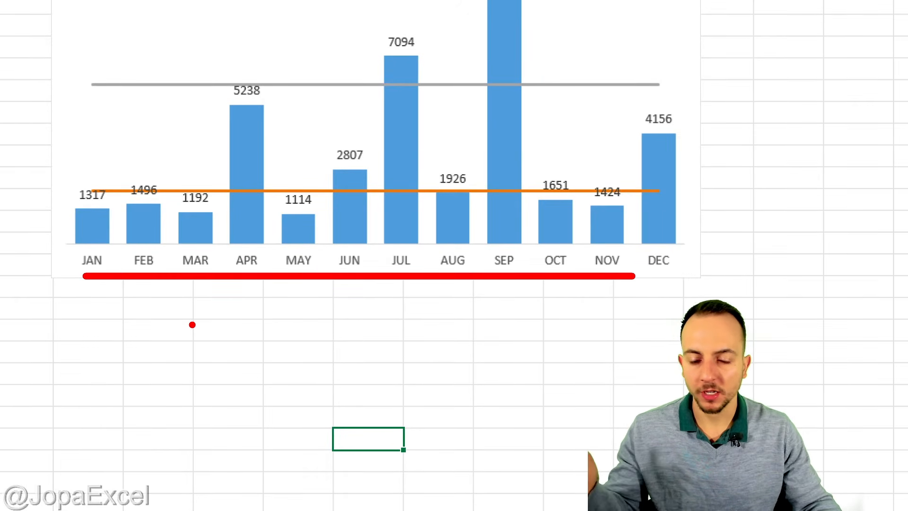
pyautogui.press('Escape')
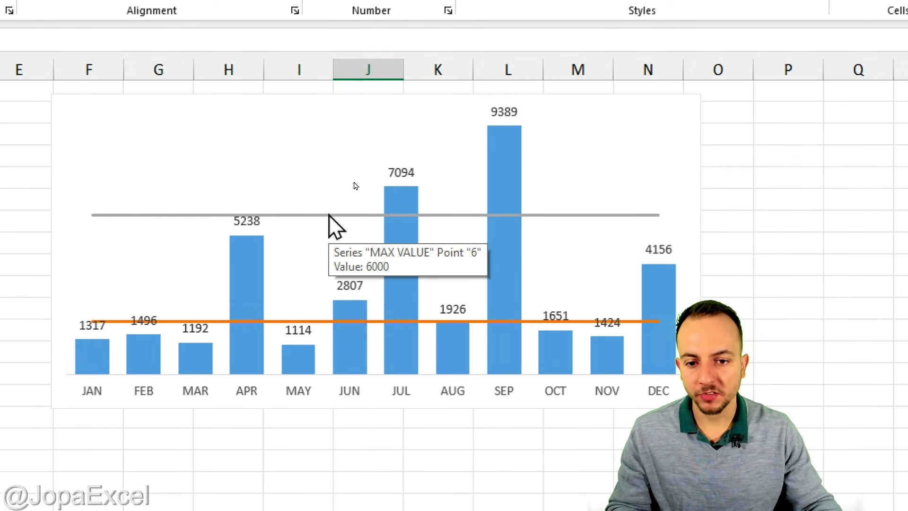
# Format the MAX VALUE series as a solid line in the standard green colour.
pyautogui.click(331, 216)
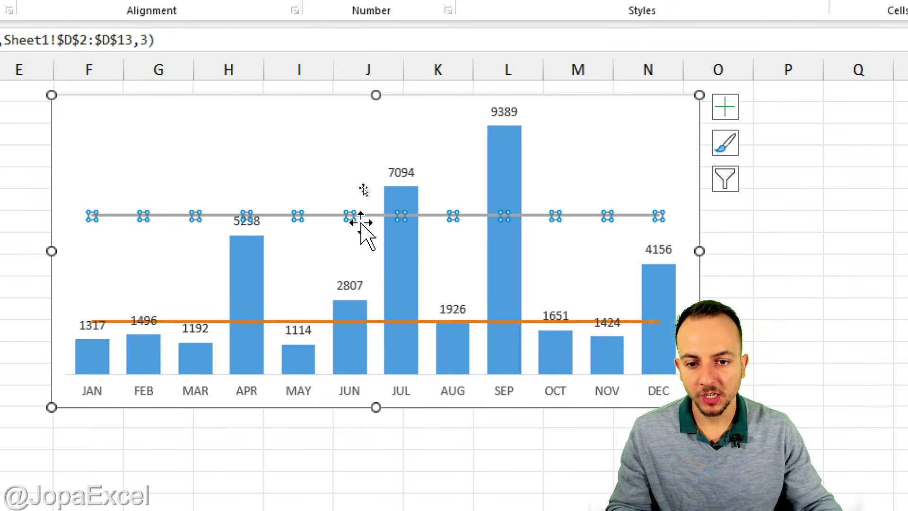
pyautogui.rightClick(377, 215)
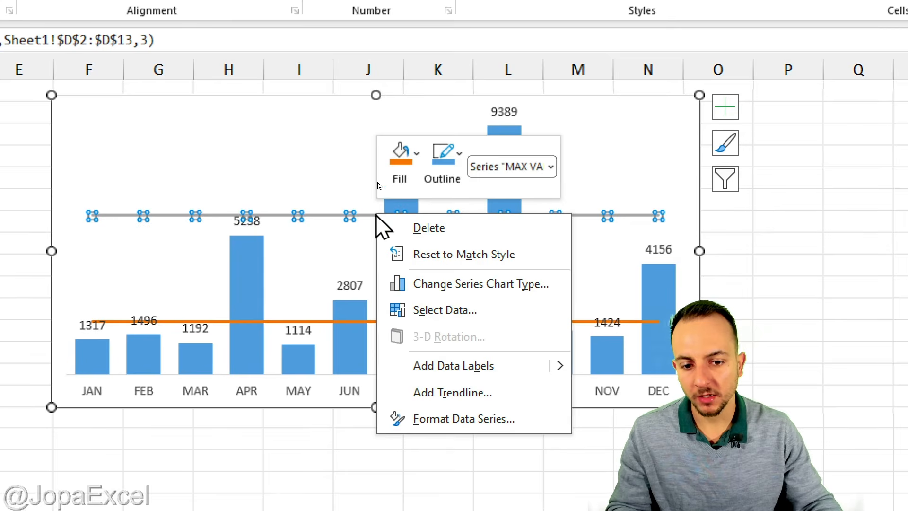
pyautogui.click(458, 419)
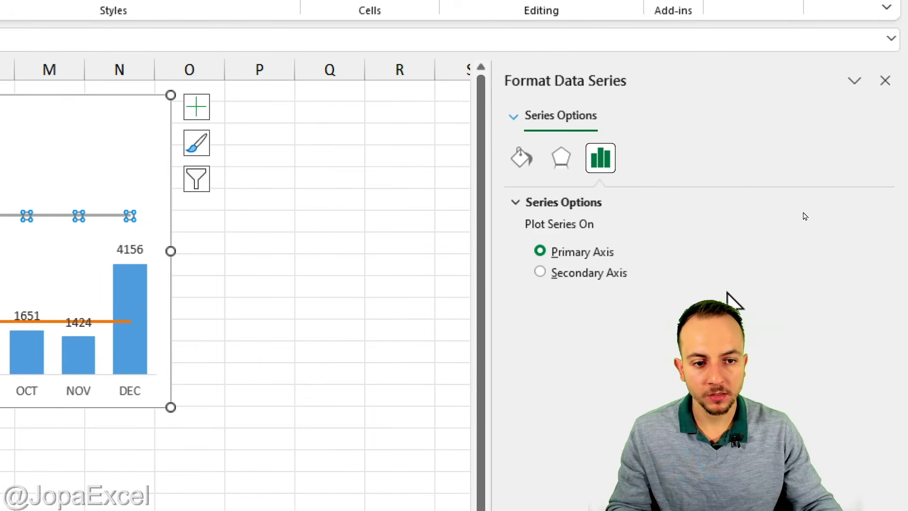
pyautogui.click(523, 160)
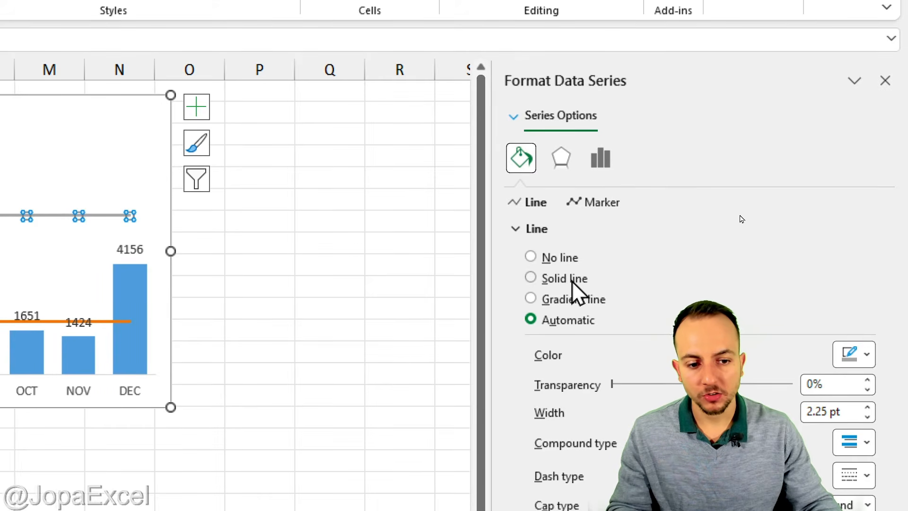
pyautogui.click(572, 279)
pyautogui.click(852, 355)
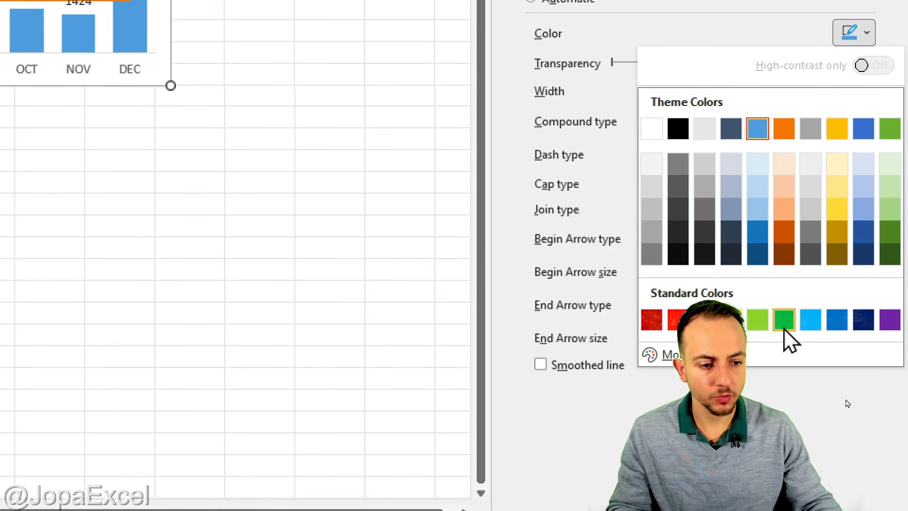
pyautogui.click(784, 320)
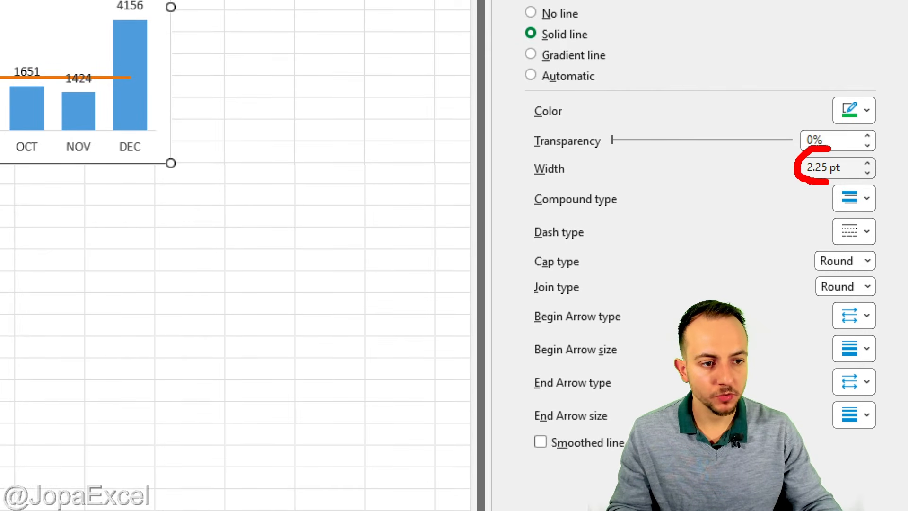
# Increase the line width of the MAX VALUE series to make it thicker.
pyautogui.click(868, 162)
pyautogui.click(867, 163)
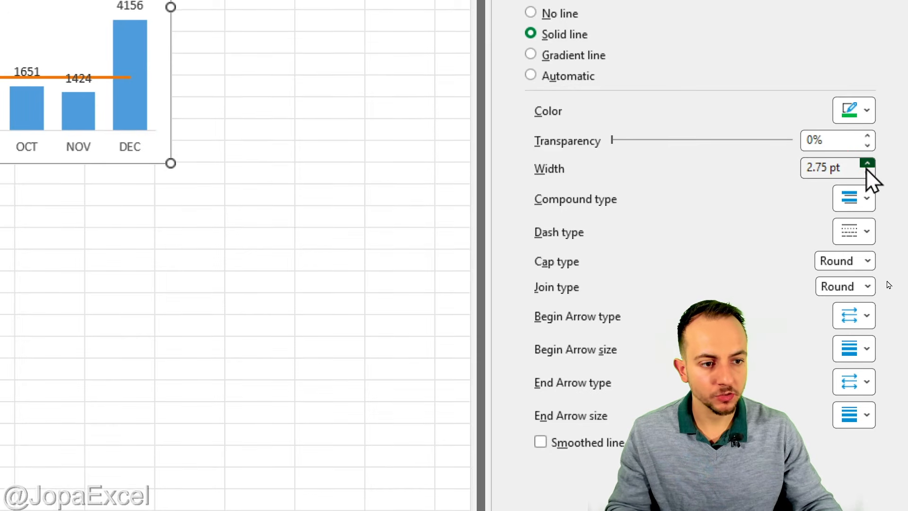
pyautogui.click(868, 162)
pyautogui.click(867, 163)
pyautogui.click(867, 162)
pyautogui.click(867, 163)
pyautogui.click(867, 163)
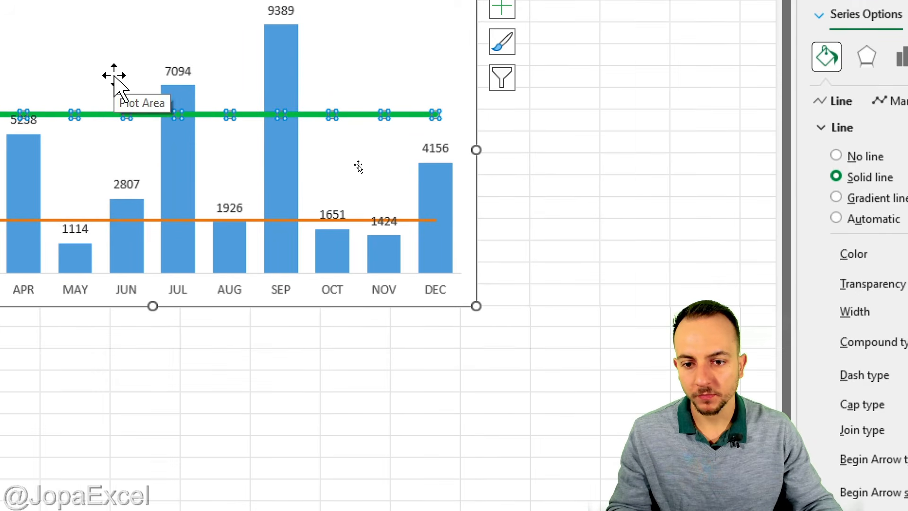
# Recolour the MIN VALUE line standard red and increase its line width.
pyautogui.click(307, 223)
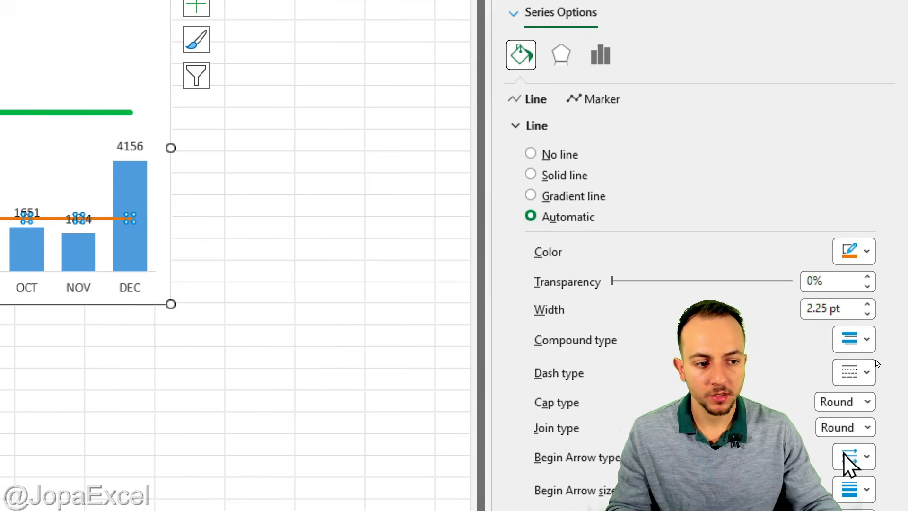
pyautogui.click(849, 219)
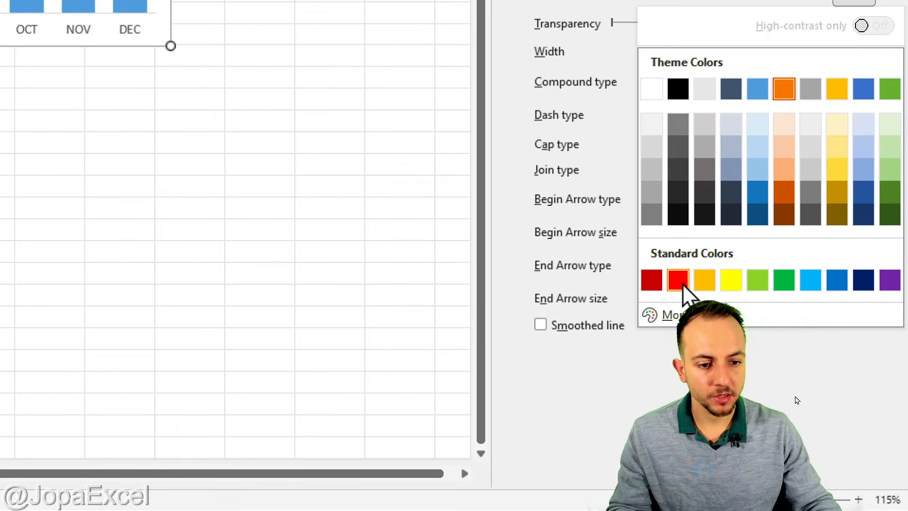
pyautogui.click(679, 281)
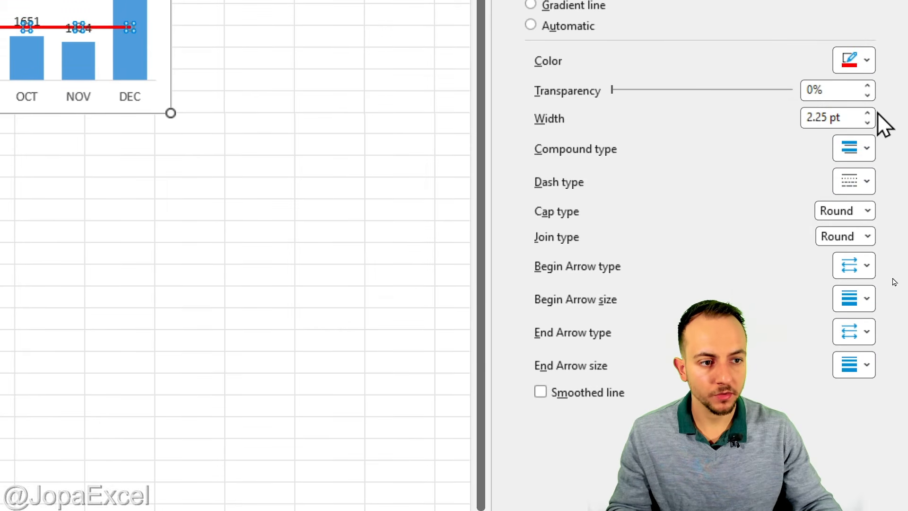
pyautogui.click(867, 113)
pyautogui.click(867, 114)
pyautogui.click(867, 114)
pyautogui.click(867, 114)
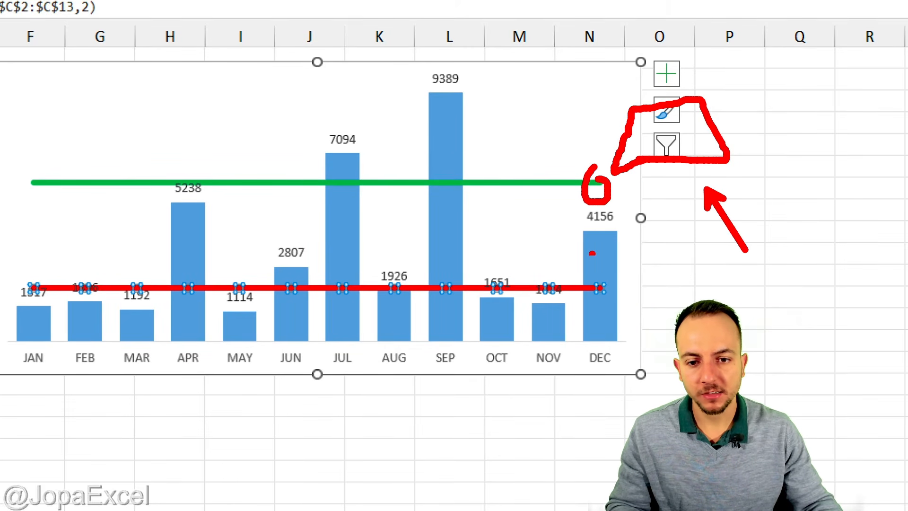
# Add a Data Callout label to only the December point of the green MAX VALUE line.
pyautogui.click(517, 184)
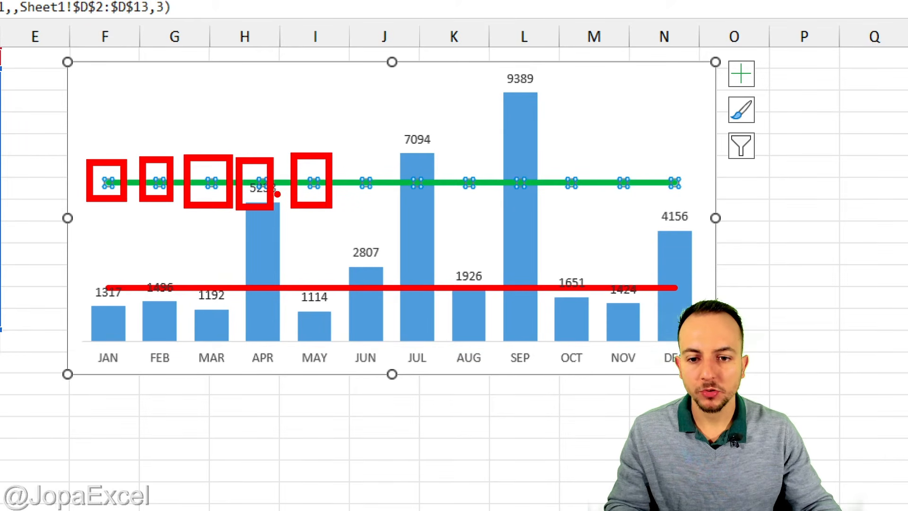
pyautogui.click(675, 184)
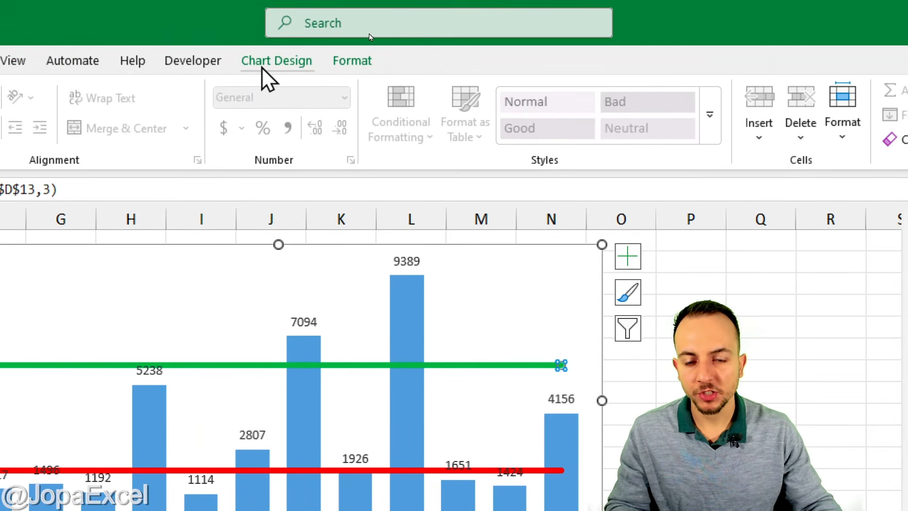
pyautogui.click(263, 63)
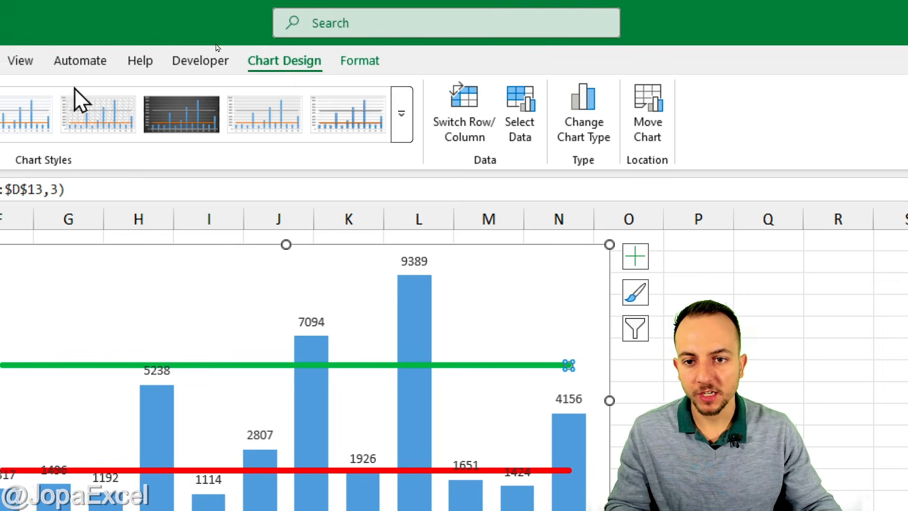
pyautogui.click(38, 126)
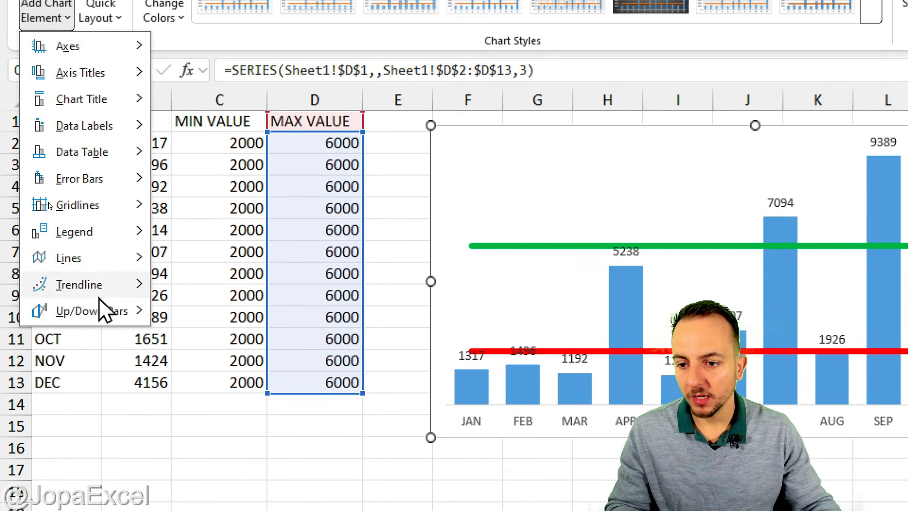
pyautogui.moveTo(99, 355)
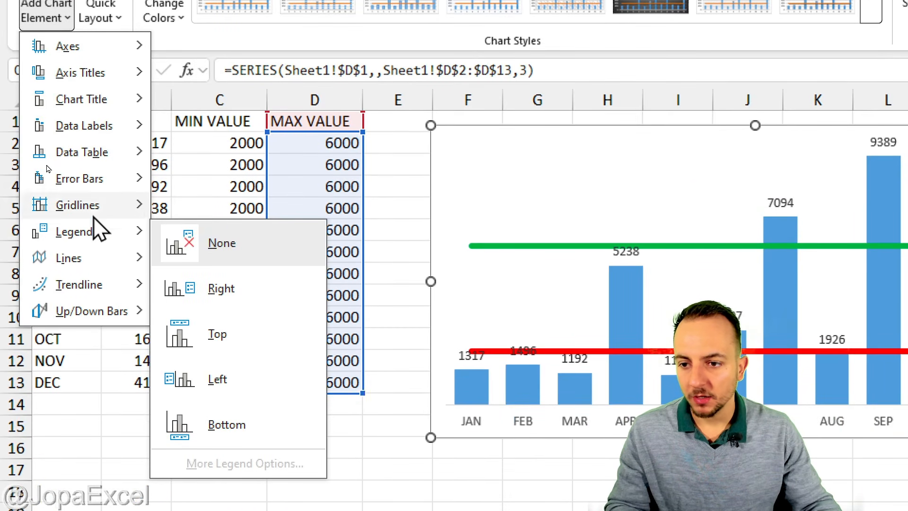
pyautogui.moveTo(102, 156)
pyautogui.moveTo(119, 124)
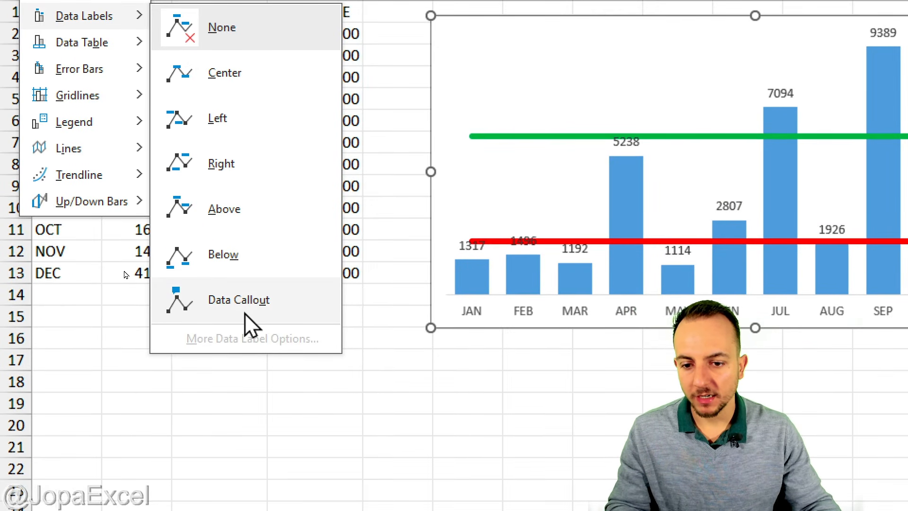
pyautogui.click(247, 311)
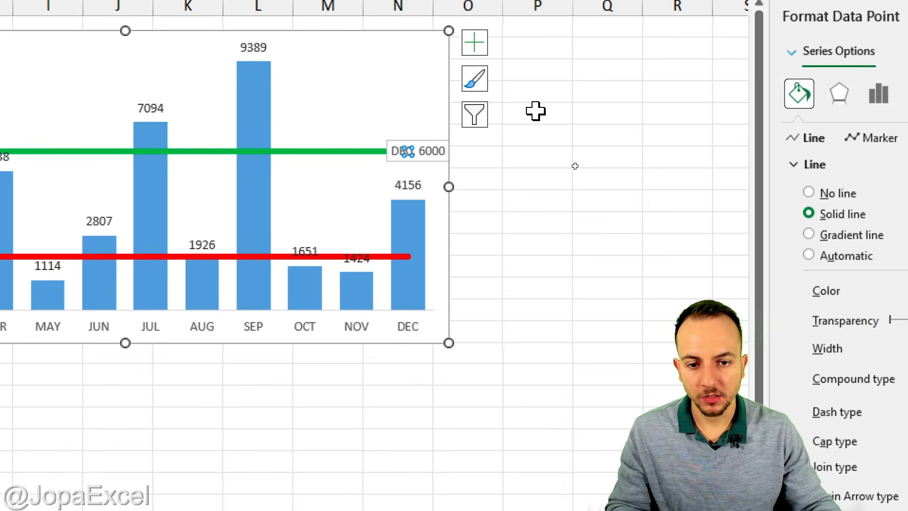
# Add a Data Callout label to only the December point of the red MIN VALUE line and deselect the chart.
pyautogui.click(382, 257)
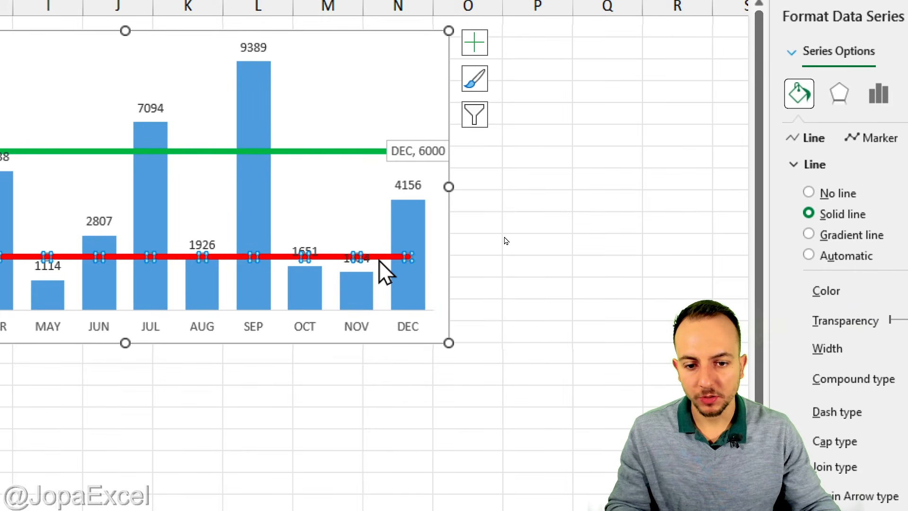
pyautogui.click(407, 256)
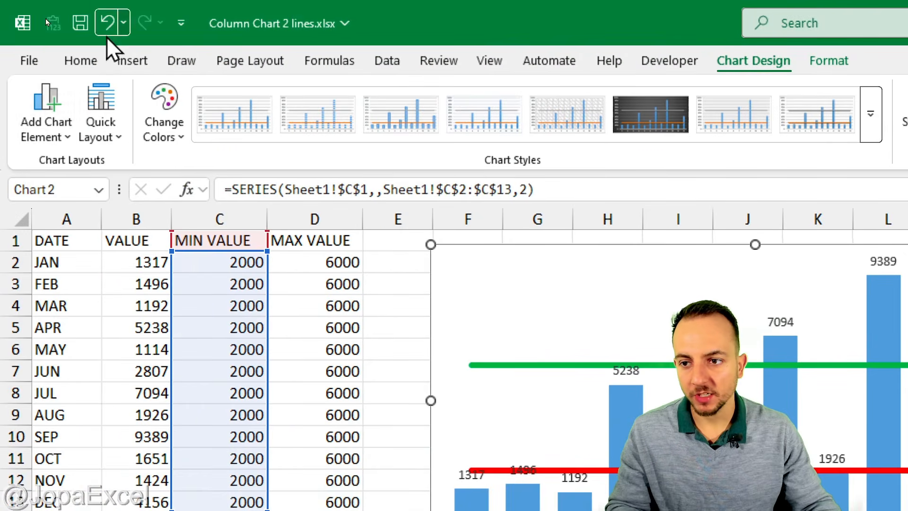
pyautogui.click(44, 133)
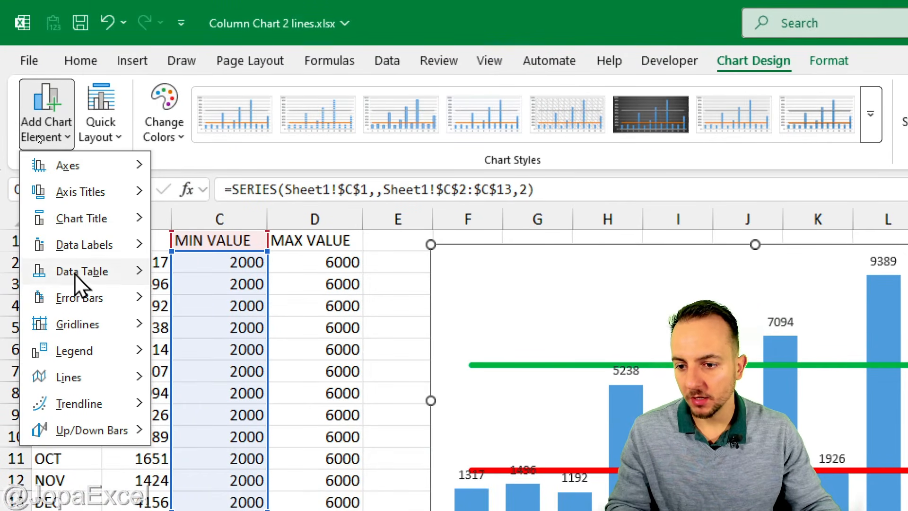
pyautogui.moveTo(85, 246)
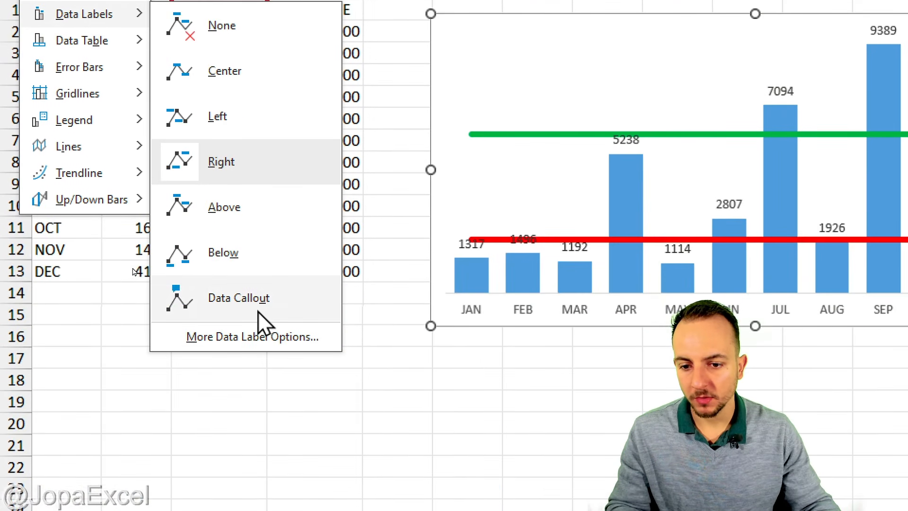
pyautogui.click(267, 309)
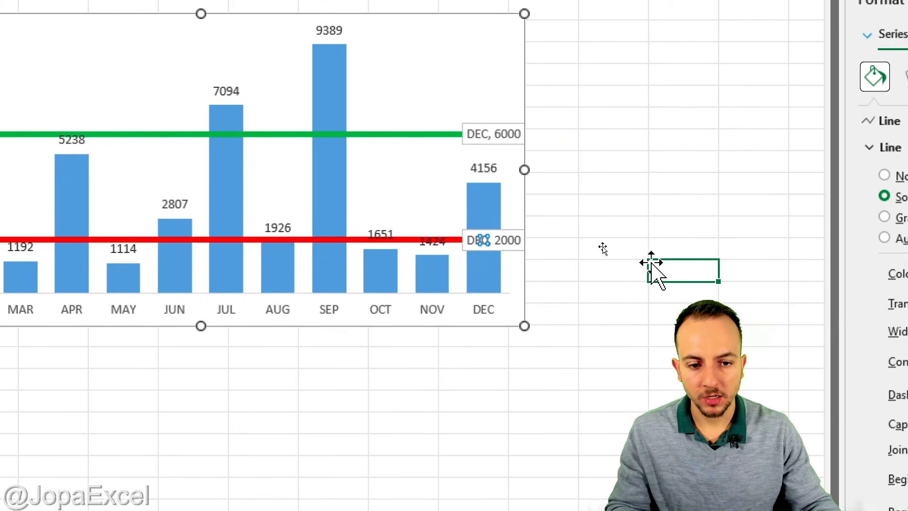
pyautogui.click(652, 264)
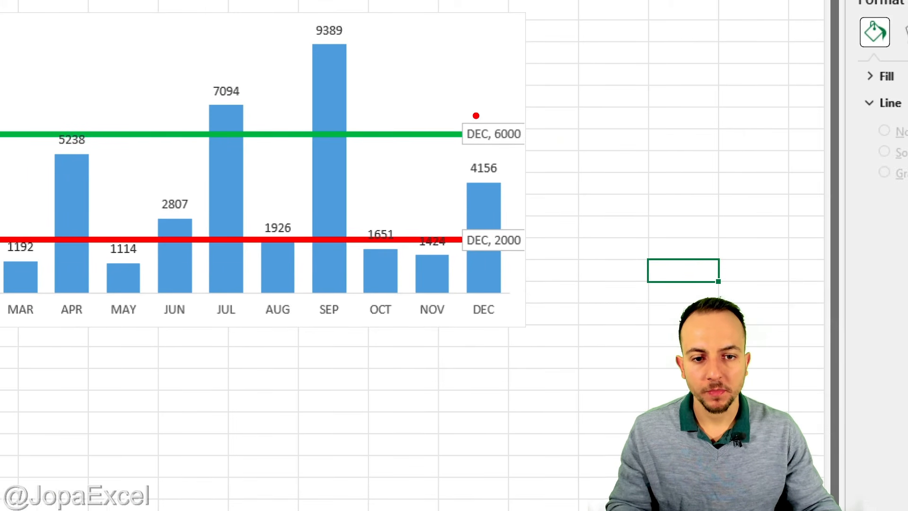
pyautogui.moveTo(445, 104); pyautogui.dragTo(541, 153)
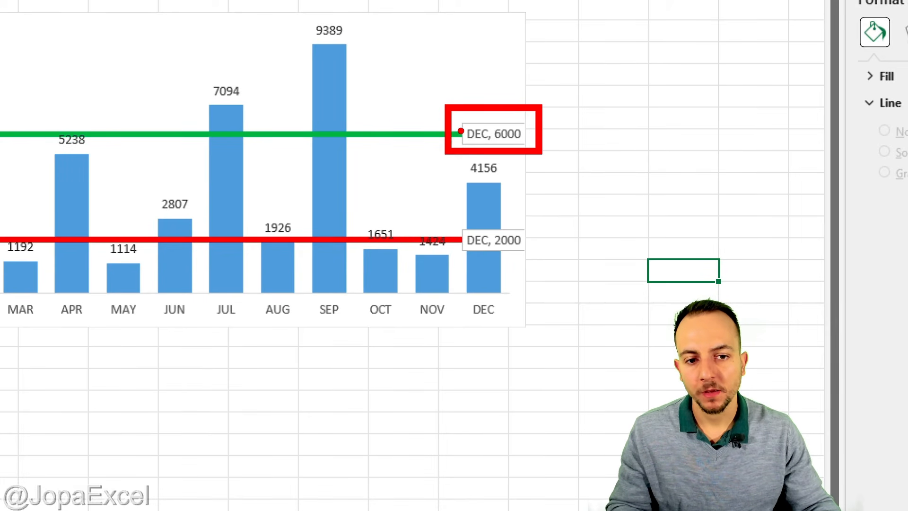
pyautogui.press('e')
pyautogui.moveTo(455, 110)
pyautogui.mouseDown()
pyautogui.moveTo(567, 153)
pyautogui.moveTo(571, 105)
pyautogui.mouseUp()
pyautogui.press('e')
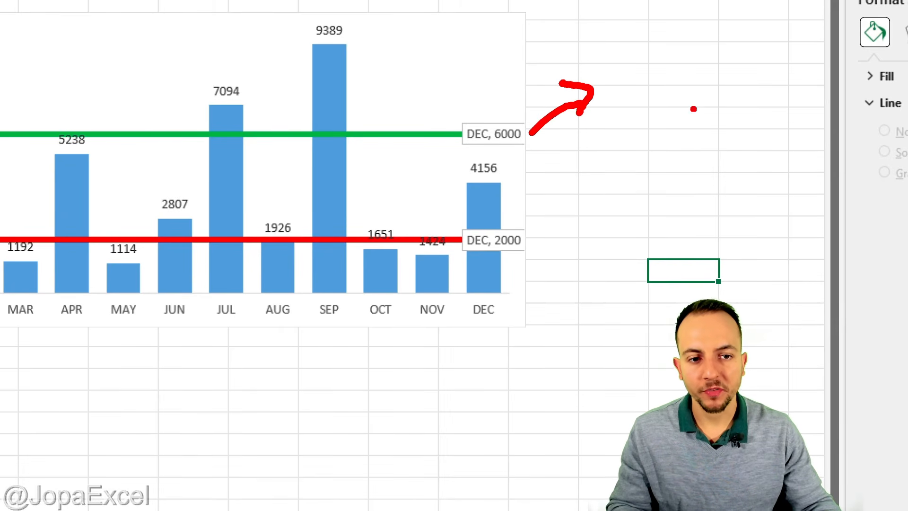
pyautogui.press('Escape')
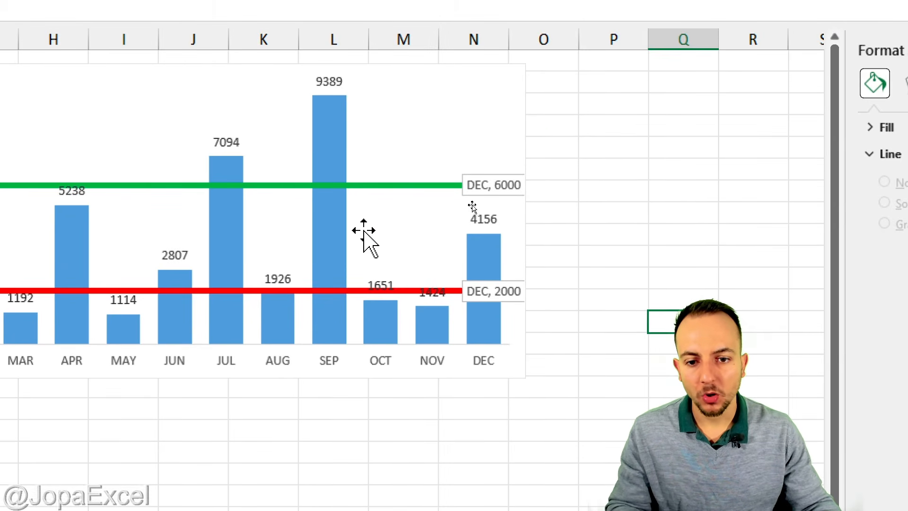
# Narrow the chart's plot area from its right edge to free space inside the chart for the two callouts.
pyautogui.click(396, 225)
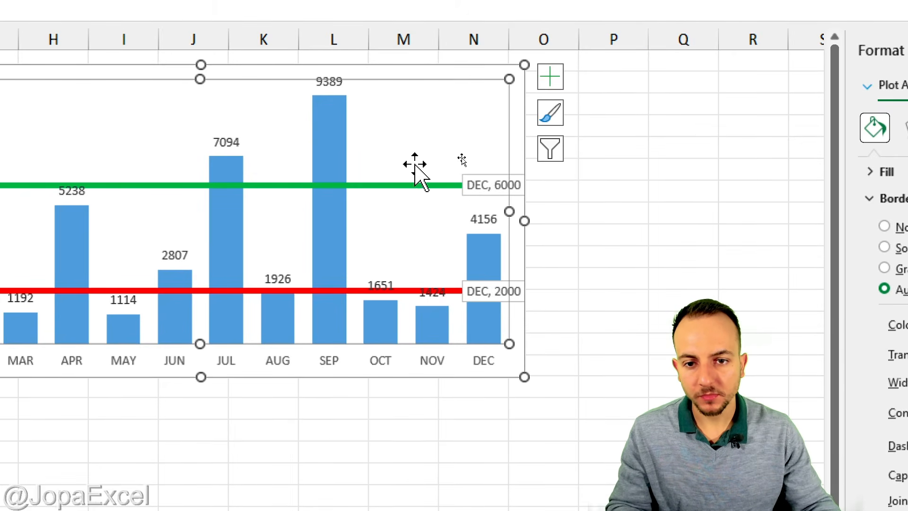
pyautogui.click(520, 122)
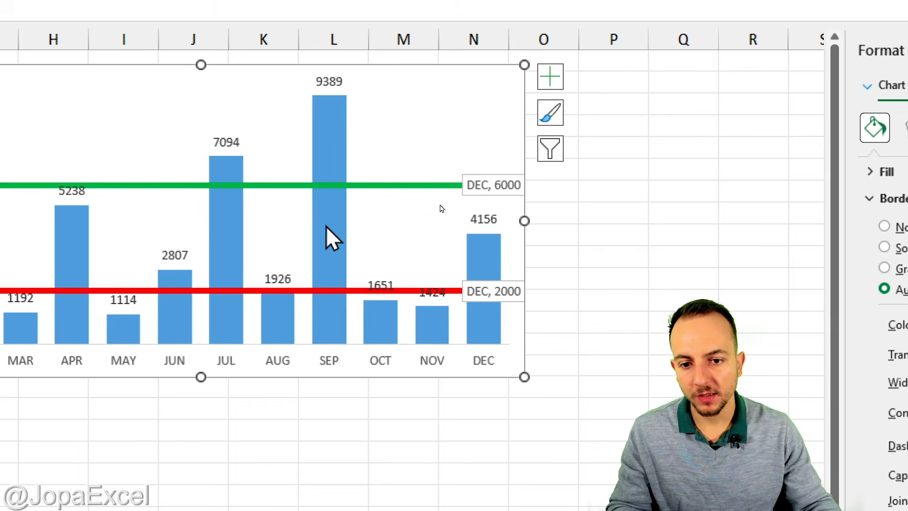
pyautogui.click(376, 232)
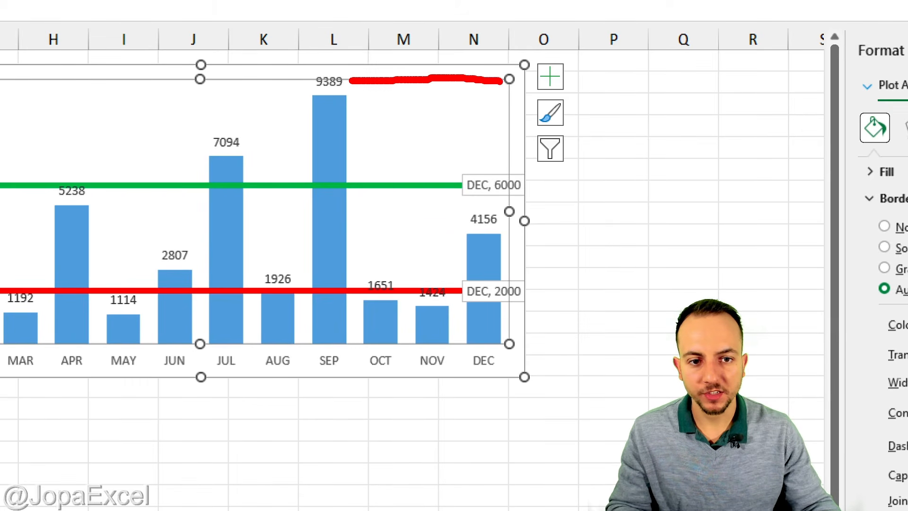
pyautogui.moveTo(506, 97)
pyautogui.mouseDown()
pyautogui.moveTo(507, 281)
pyautogui.moveTo(463, 333)
pyautogui.mouseUp()
pyautogui.press('e')
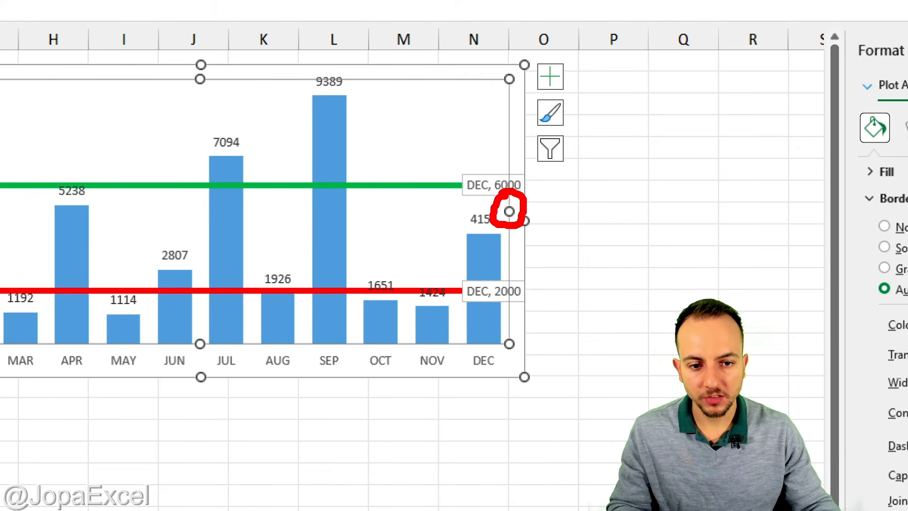
pyautogui.press('e')
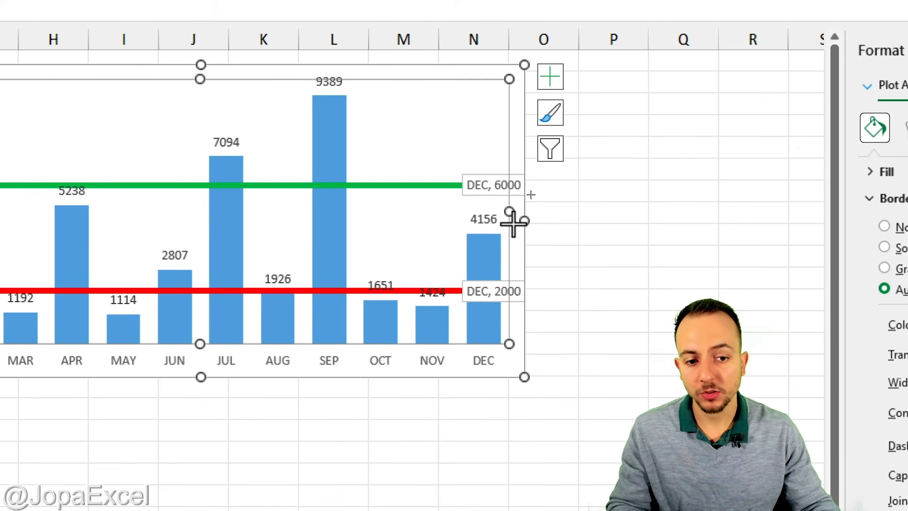
pyautogui.moveTo(510, 212); pyautogui.dragTo(420, 218)
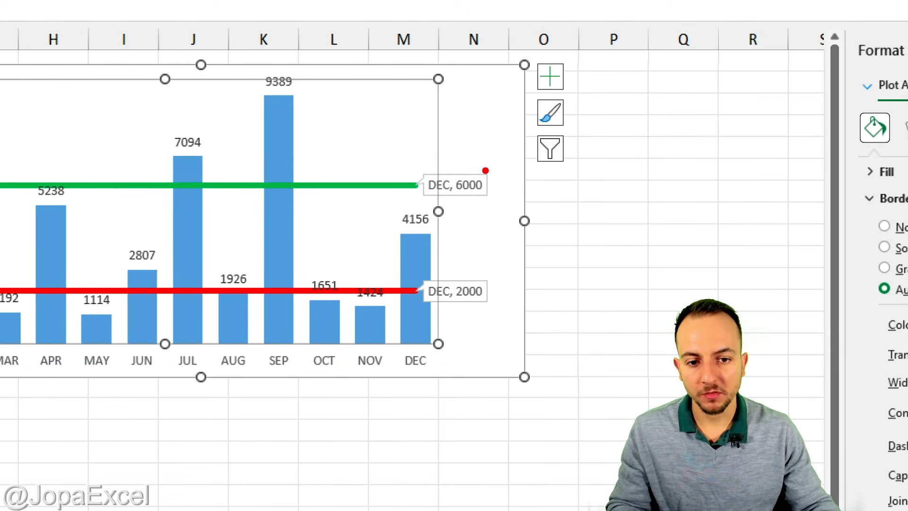
pyautogui.moveTo(455, 153)
pyautogui.mouseDown()
pyautogui.moveTo(497, 155)
pyautogui.moveTo(479, 162)
pyautogui.moveTo(480, 335)
pyautogui.mouseUp()
pyautogui.press('e')
pyautogui.press('Escape')
pyautogui.moveTo(438, 211); pyautogui.dragTo(393, 211)
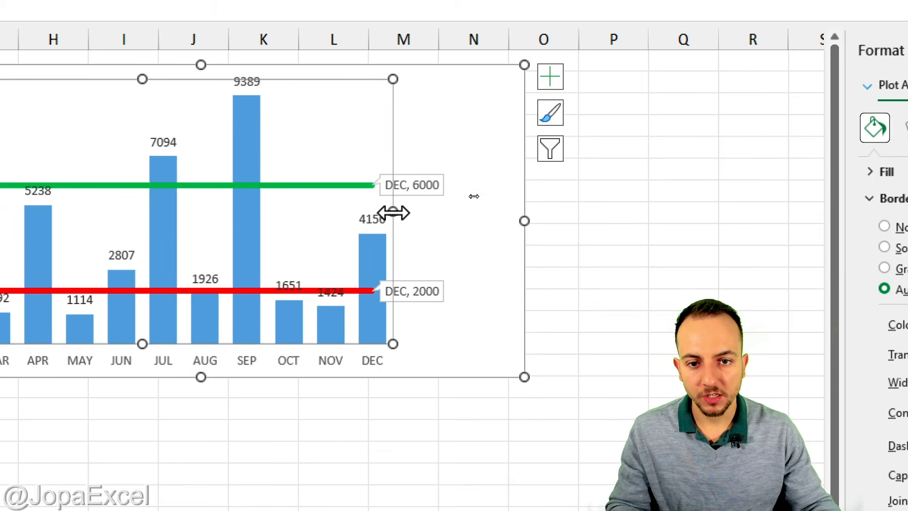
# Move the MAX VALUE and MIN VALUE callouts away from the line ends into the empty space beside the December column.
pyautogui.click(429, 189)
pyautogui.moveTo(421, 187); pyautogui.dragTo(463, 142)
pyautogui.click(414, 290)
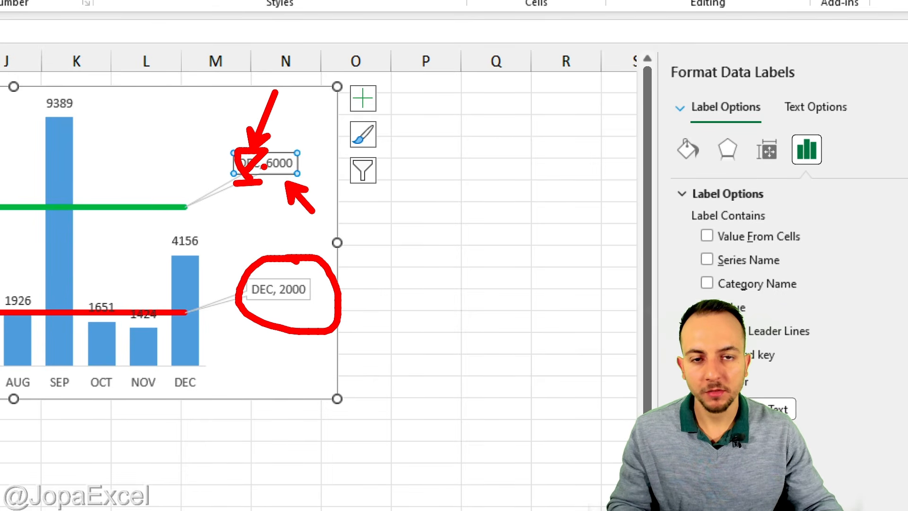
# Remove the category name from the MAX VALUE line's December callout, keeping only the value in the label.
pyautogui.rightClick(272, 173)
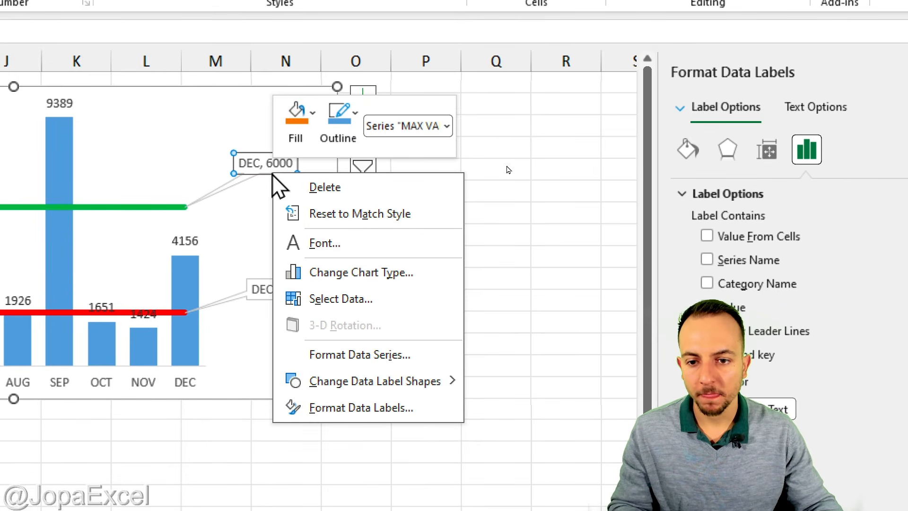
pyautogui.click(361, 408)
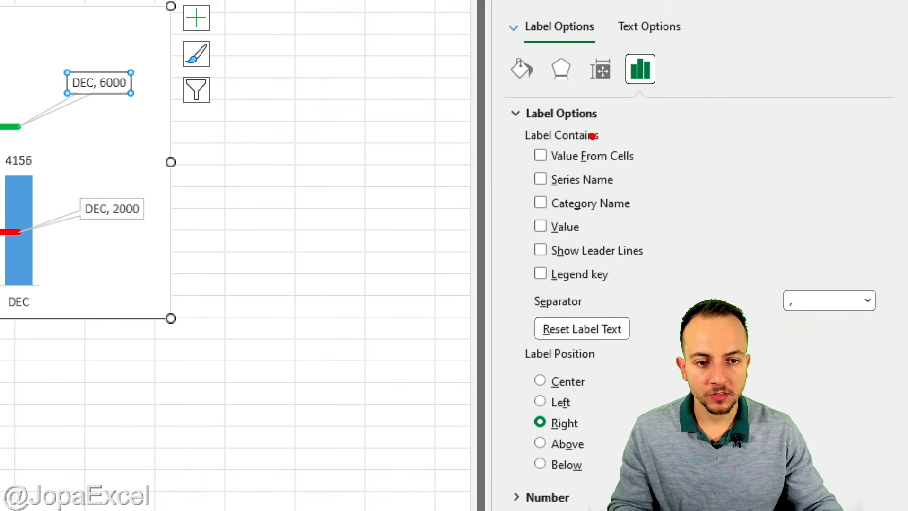
pyautogui.moveTo(592, 136)
pyautogui.mouseDown()
pyautogui.moveTo(507, 286)
pyautogui.moveTo(683, 149)
pyautogui.moveTo(561, 130)
pyautogui.mouseUp()
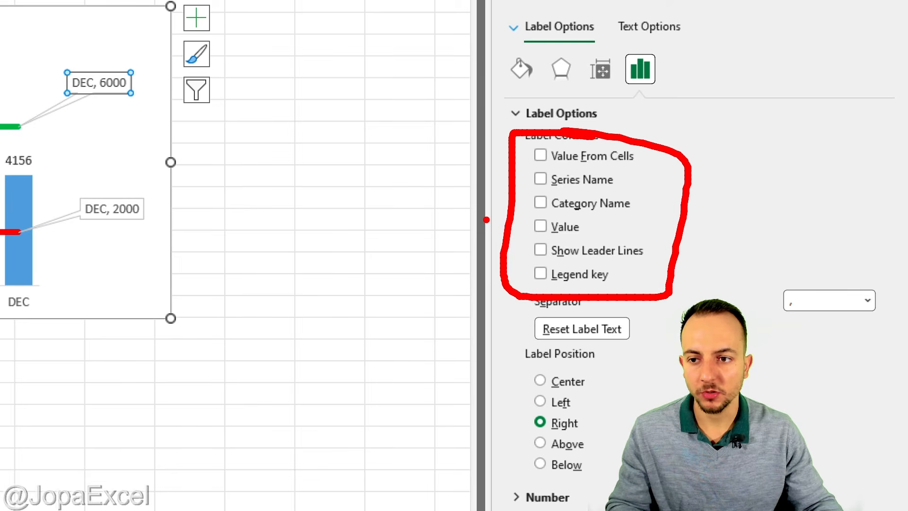
pyautogui.press('Escape')
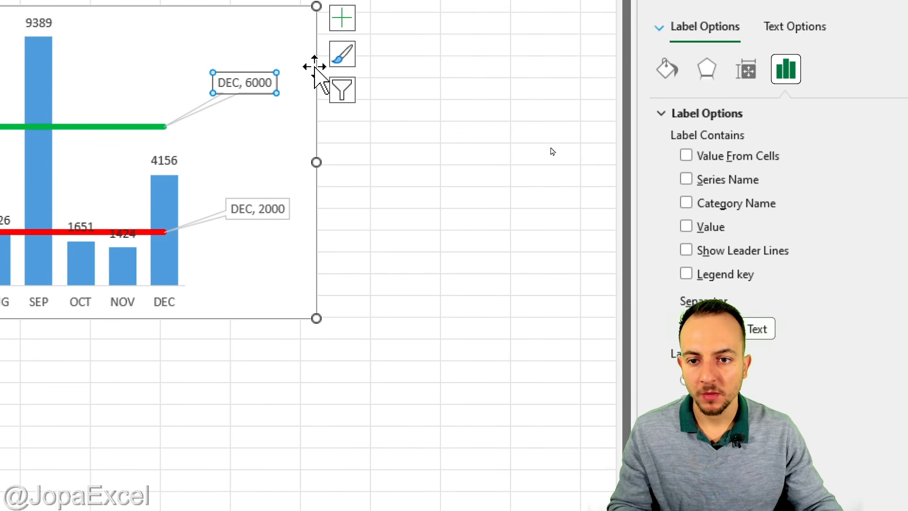
pyautogui.moveTo(662, 212); pyautogui.dragTo(797, 363)
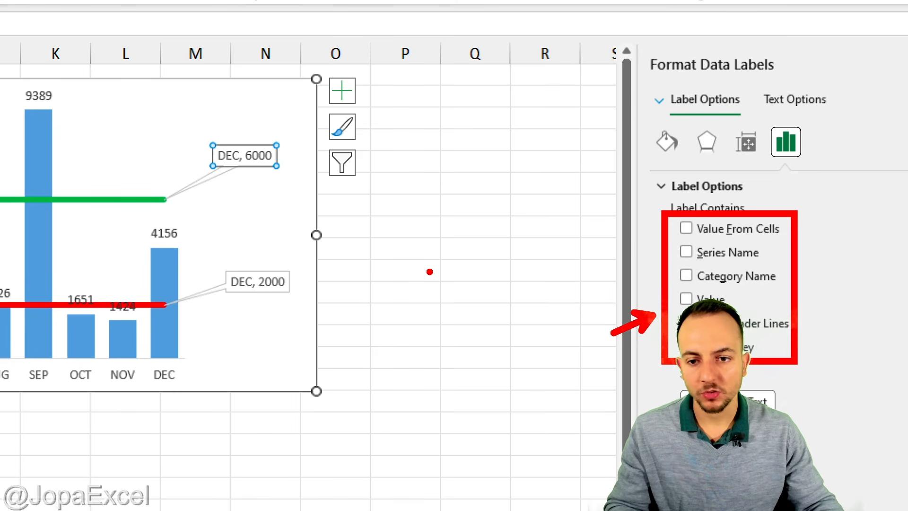
pyautogui.press('Escape')
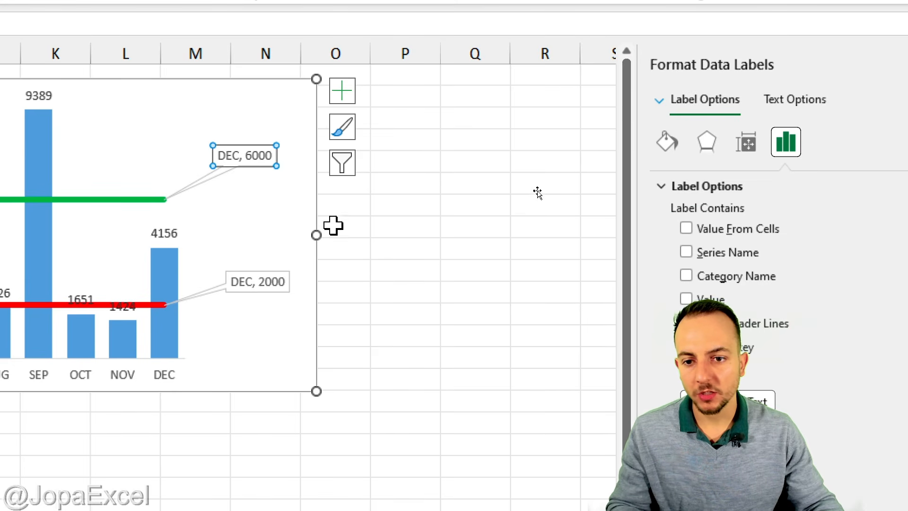
pyautogui.click(254, 165)
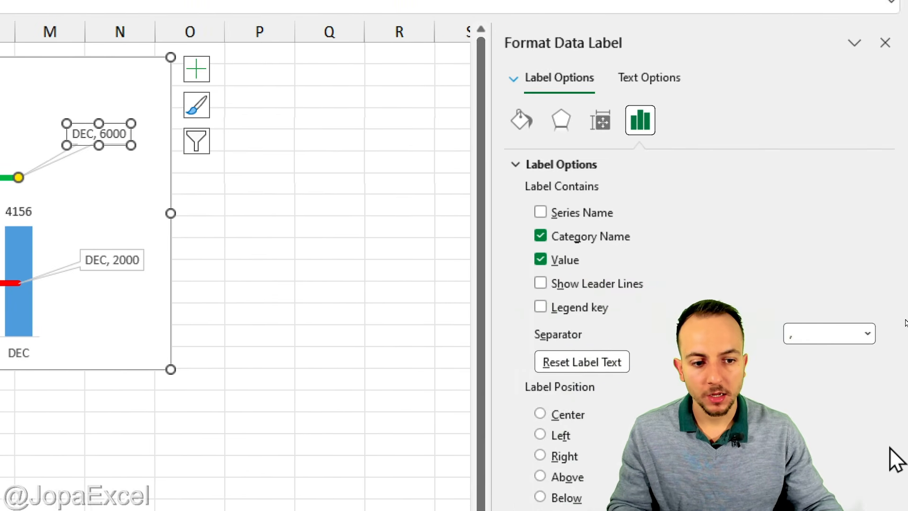
pyautogui.moveTo(566, 204)
pyautogui.mouseDown()
pyautogui.moveTo(615, 279)
pyautogui.moveTo(520, 211)
pyautogui.mouseUp()
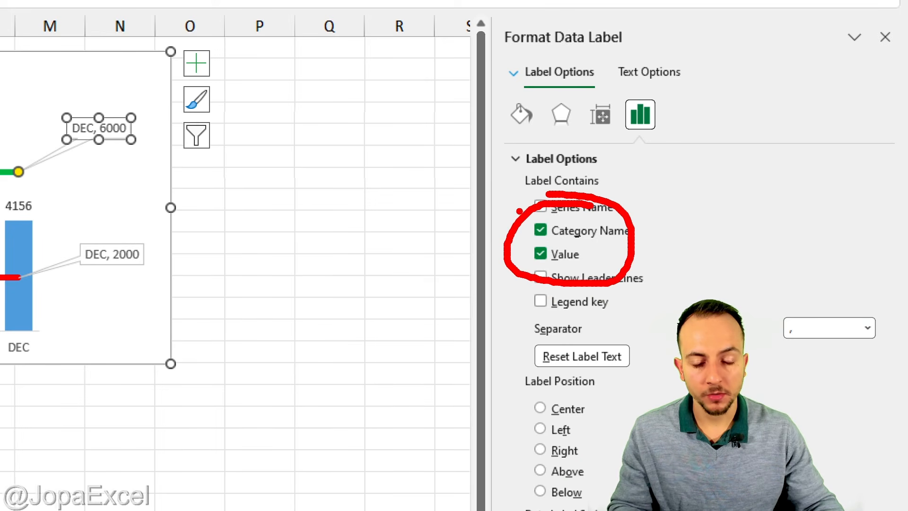
pyautogui.press('Escape')
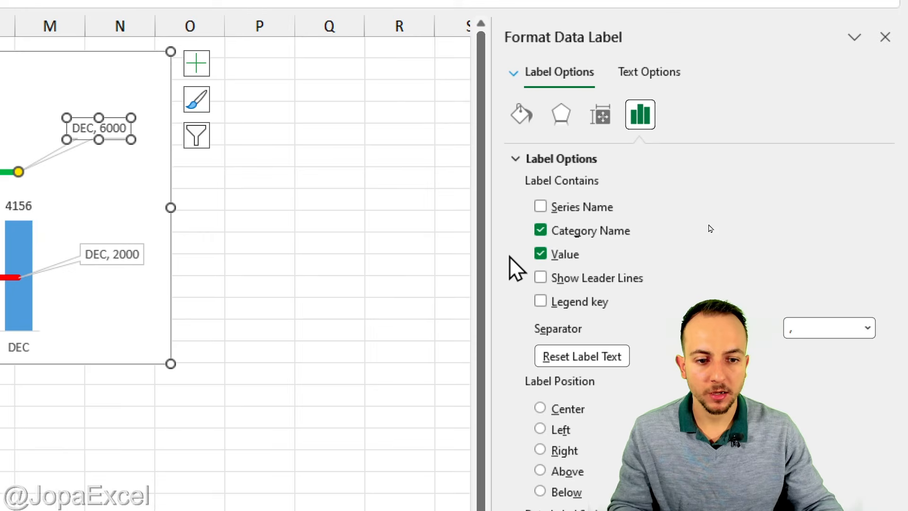
pyautogui.click(548, 235)
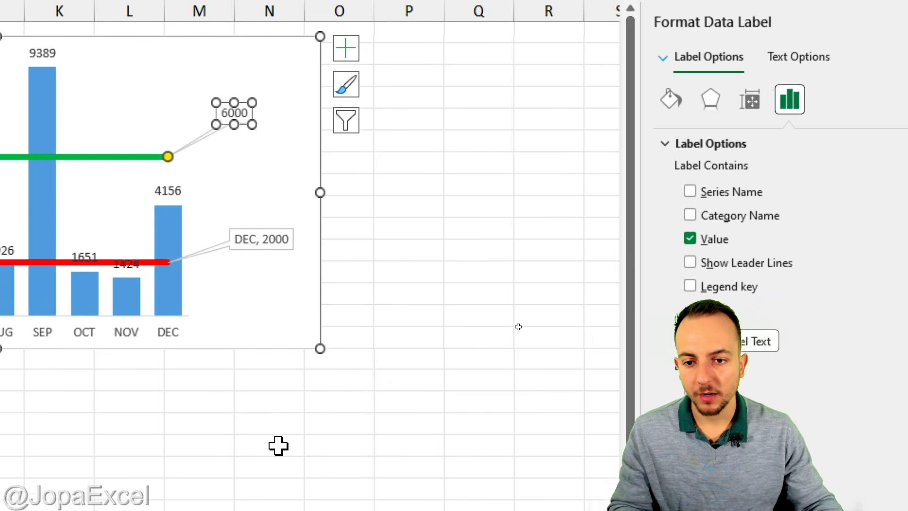
# Remove the category name from the MIN VALUE line's December callout, keeping only the value in the label.
pyautogui.click(277, 243)
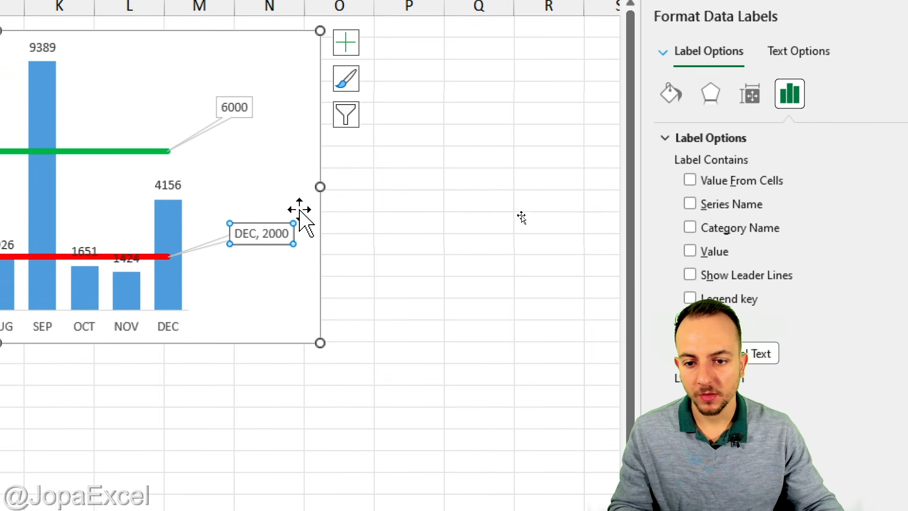
pyautogui.click(259, 236)
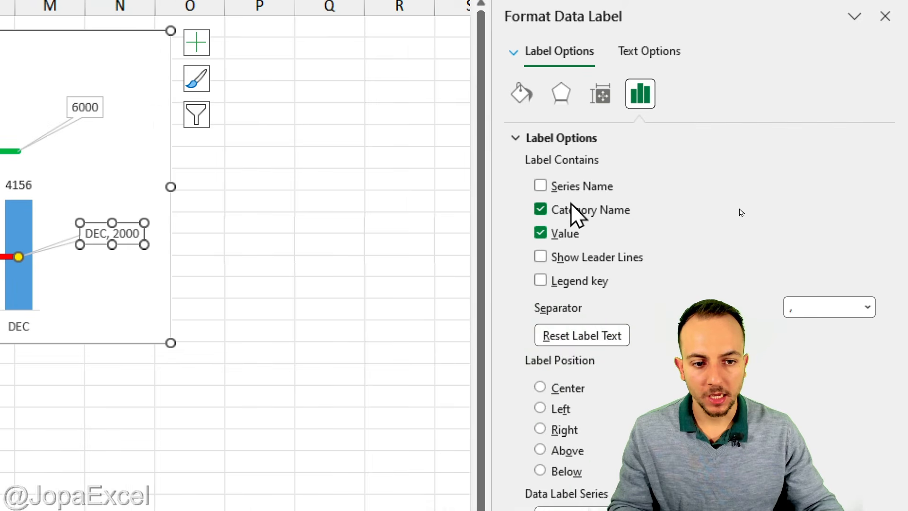
pyautogui.click(567, 215)
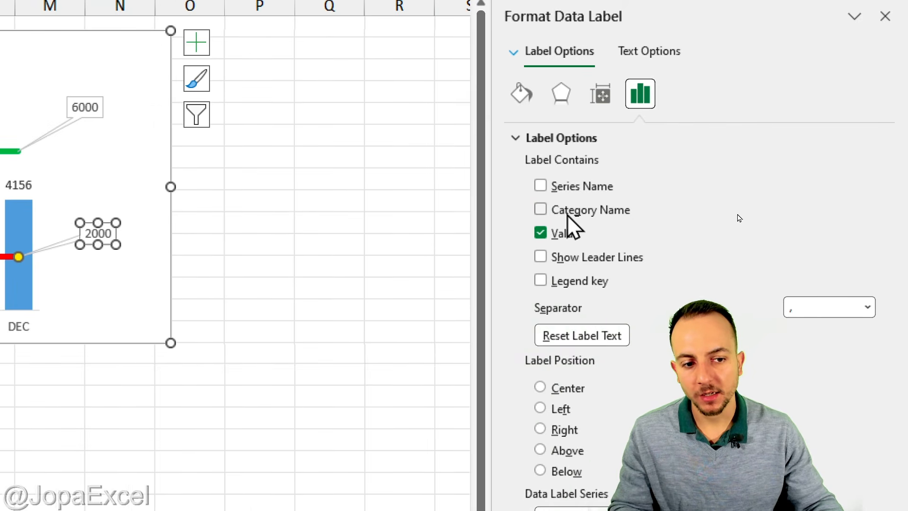
# Give the MIN VALUE callout a solid red fill that matches its line.
pyautogui.click(521, 97)
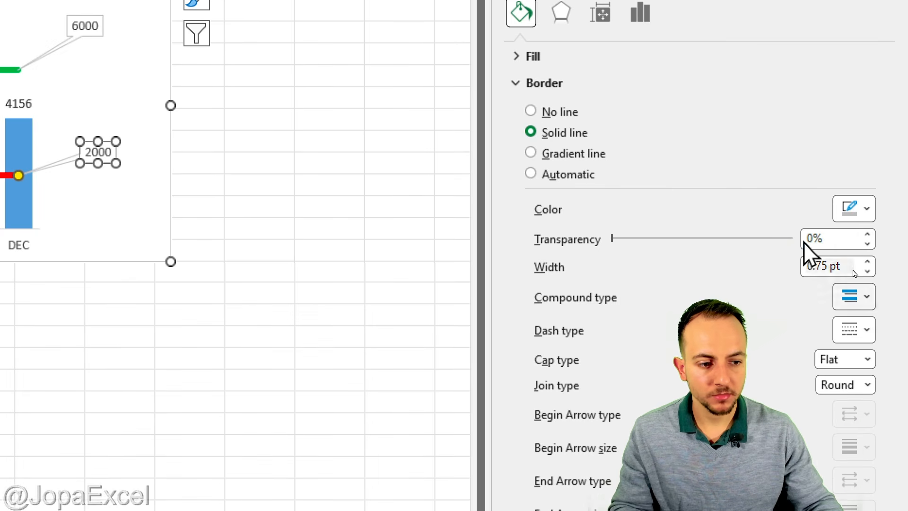
pyautogui.click(568, 84)
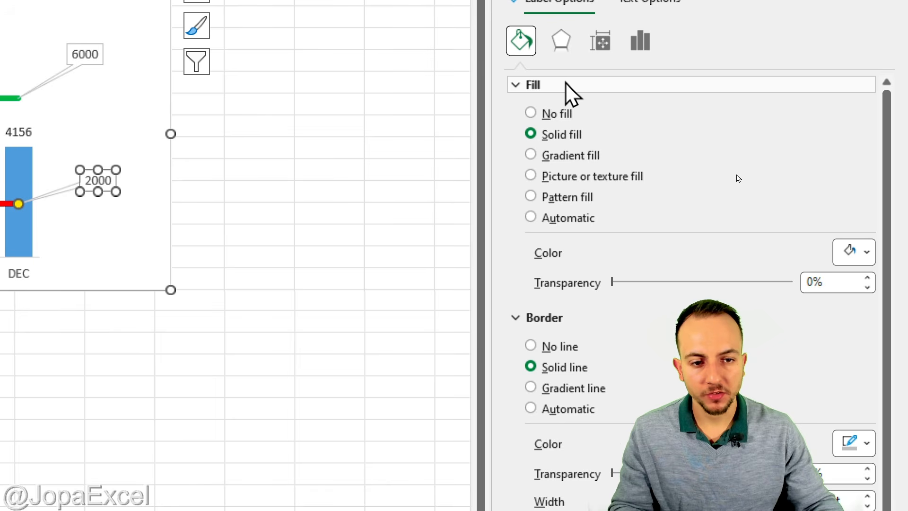
pyautogui.click(859, 254)
pyautogui.click(675, 345)
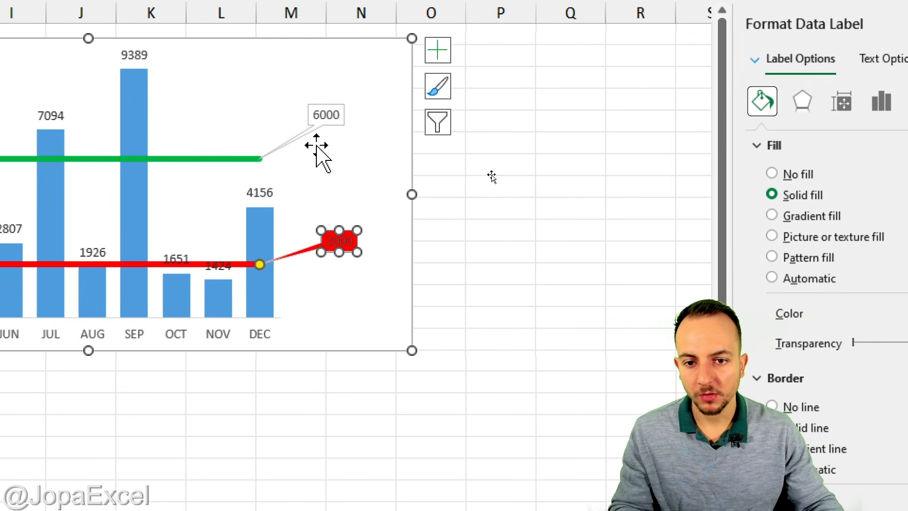
# Give the MAX VALUE callout a solid green fill that matches its line and close the label formatting options.
pyautogui.click(329, 125)
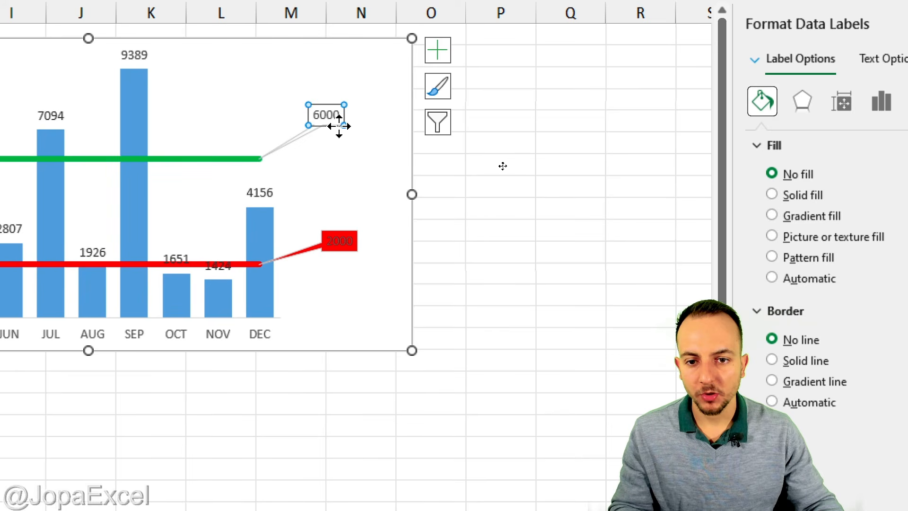
pyautogui.click(331, 124)
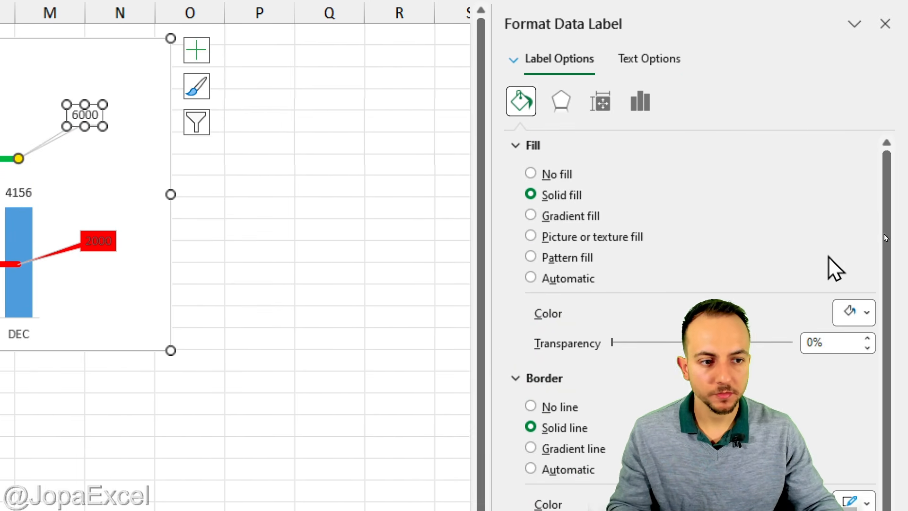
pyautogui.click(854, 314)
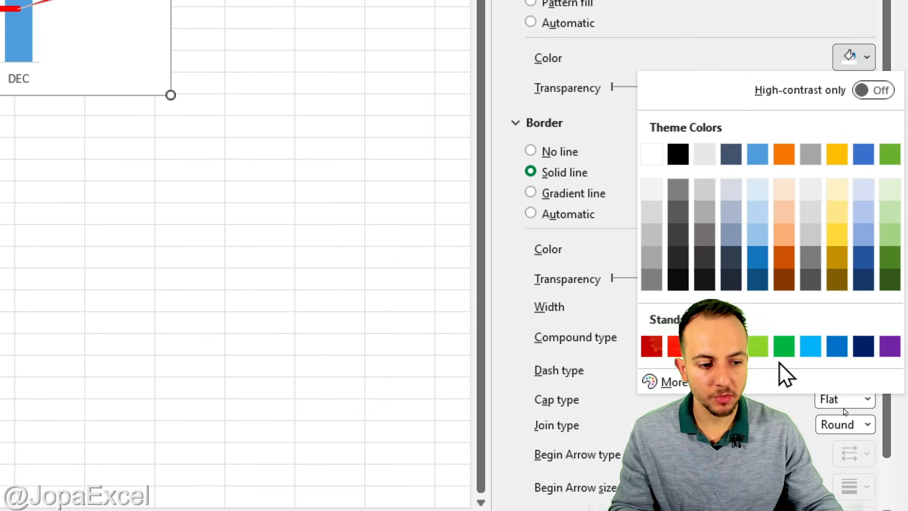
pyautogui.click(783, 345)
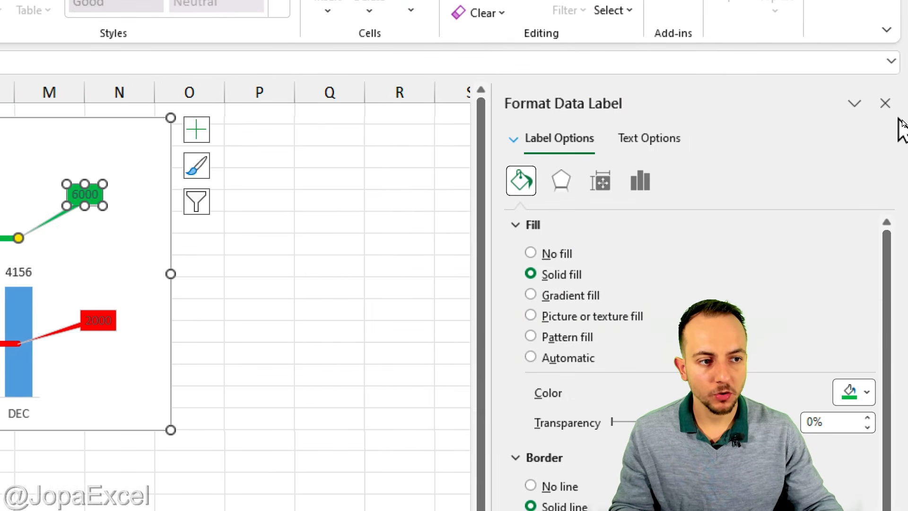
pyautogui.click(892, 108)
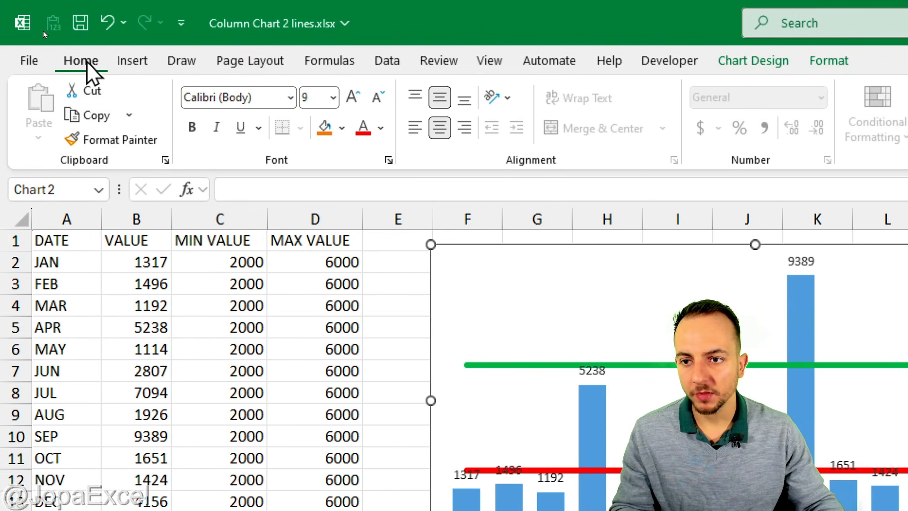
# Increase the MAX VALUE callout's font size to 12 and make its text white.
pyautogui.click(353, 99)
pyautogui.click(353, 99)
pyautogui.click(353, 99)
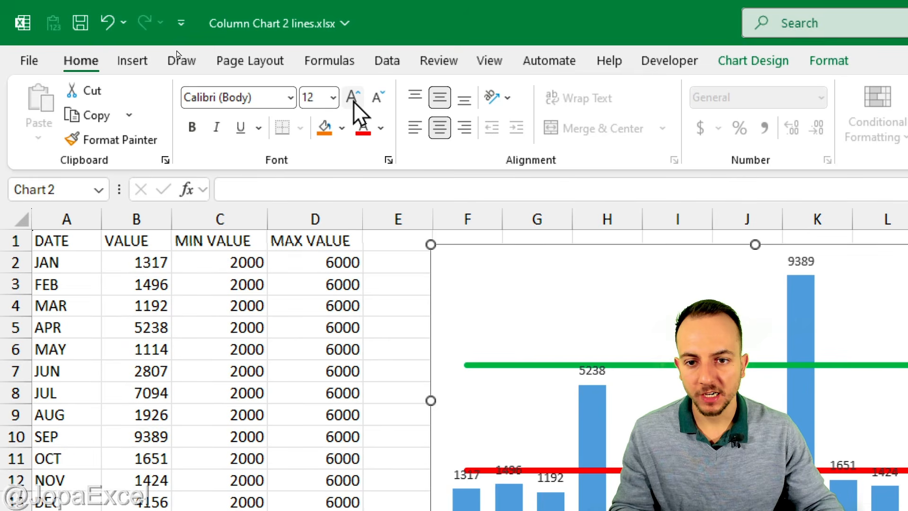
pyautogui.click(382, 128)
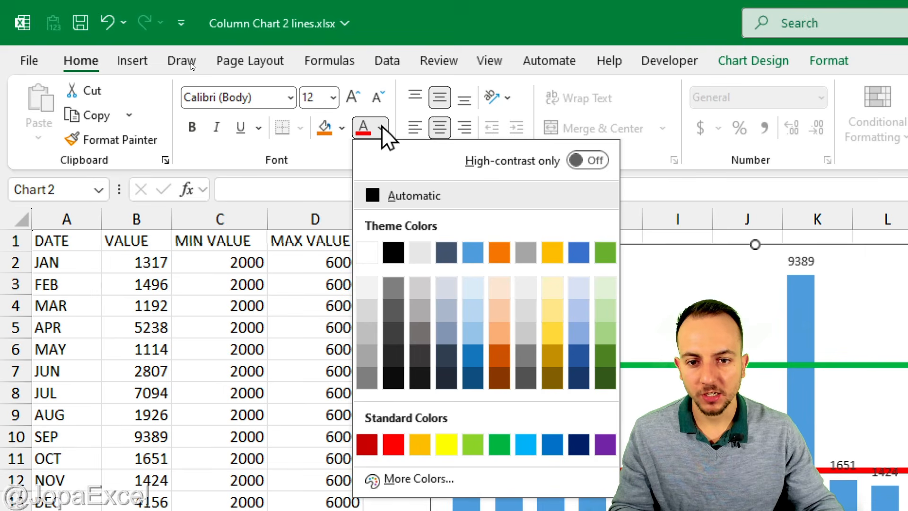
pyautogui.click(368, 251)
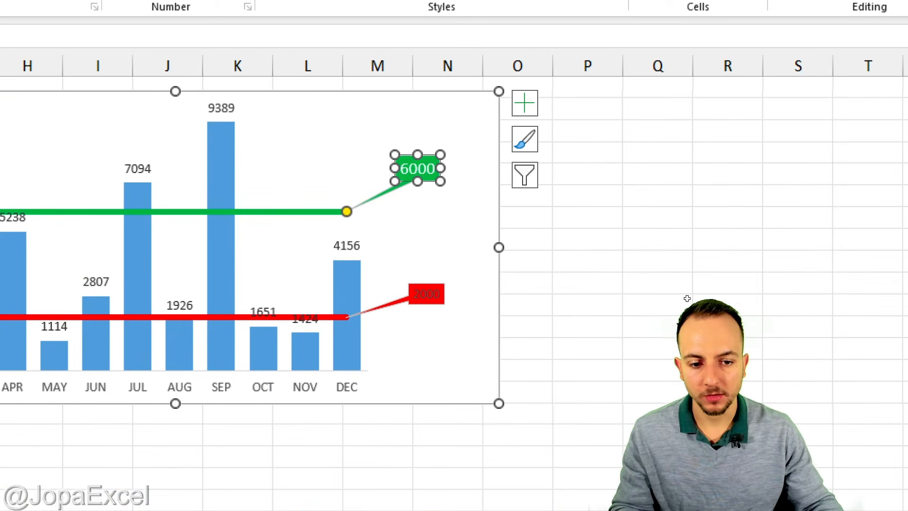
# Increase the MIN VALUE callout's font size to 12, make its text white and deselect the chart.
pyautogui.click(432, 298)
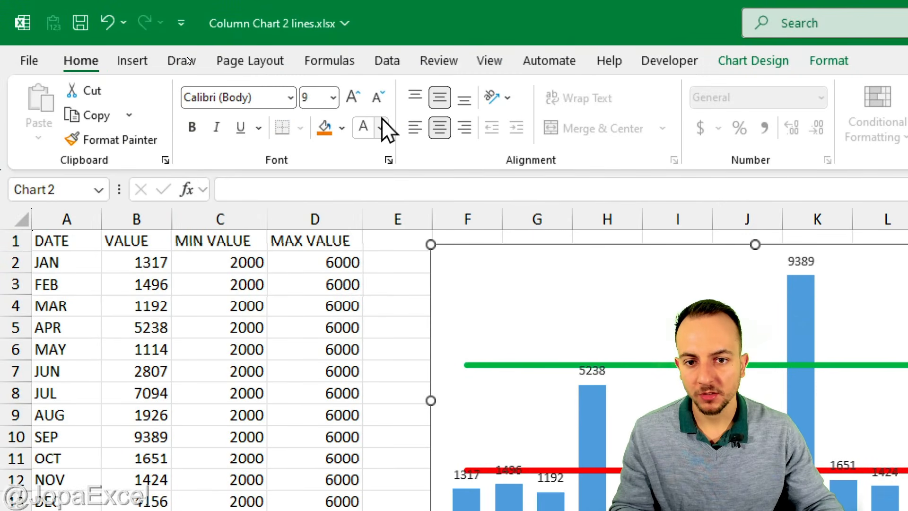
pyautogui.click(352, 100)
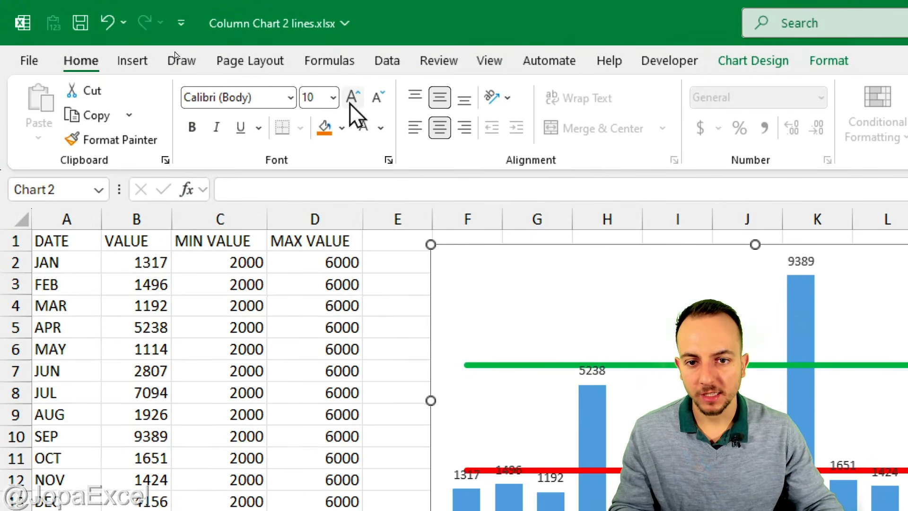
pyautogui.click(352, 100)
pyautogui.click(352, 99)
pyautogui.click(381, 127)
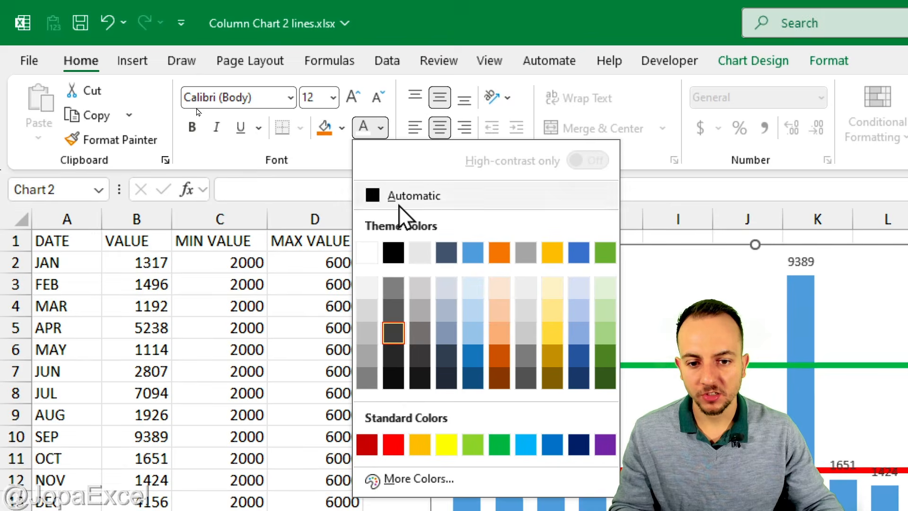
pyautogui.click(371, 252)
pyautogui.click(804, 448)
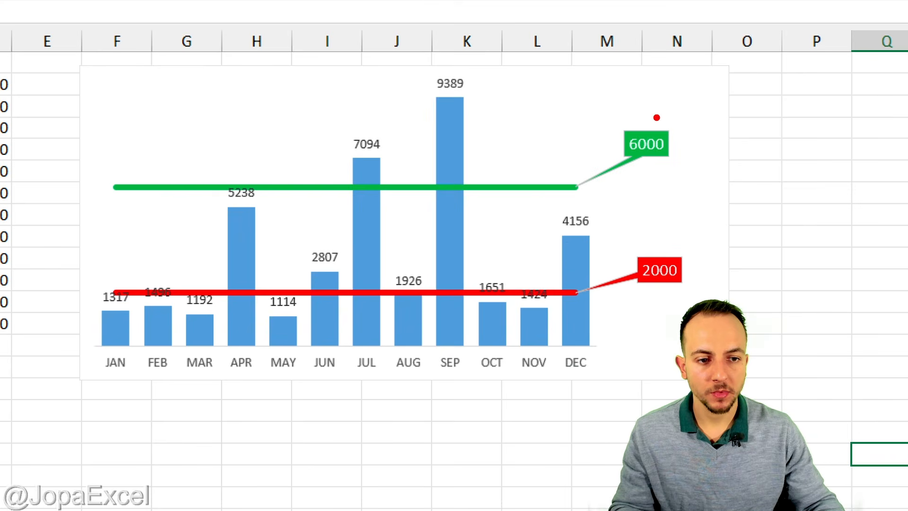
# Review the two finished callouts against the VALUE, MIN VALUE and MAX VALUE columns that feed the chart.
pyautogui.moveTo(657, 117)
pyautogui.mouseDown()
pyautogui.moveTo(685, 113)
pyautogui.moveTo(627, 97)
pyautogui.mouseUp()
pyautogui.moveTo(667, 242); pyautogui.dragTo(613, 244)
pyautogui.press('Escape')
pyautogui.click(391, 217)
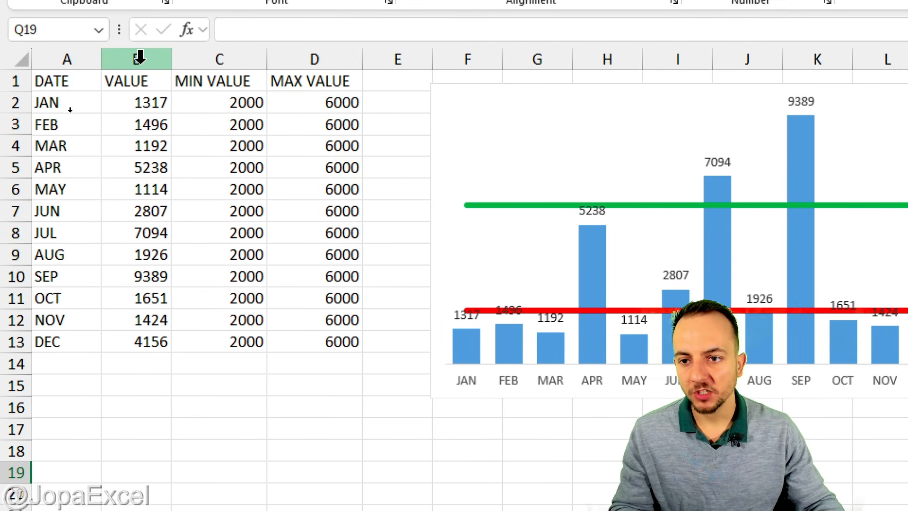
pyautogui.moveTo(140, 58); pyautogui.dragTo(296, 57)
pyautogui.click(189, 103)
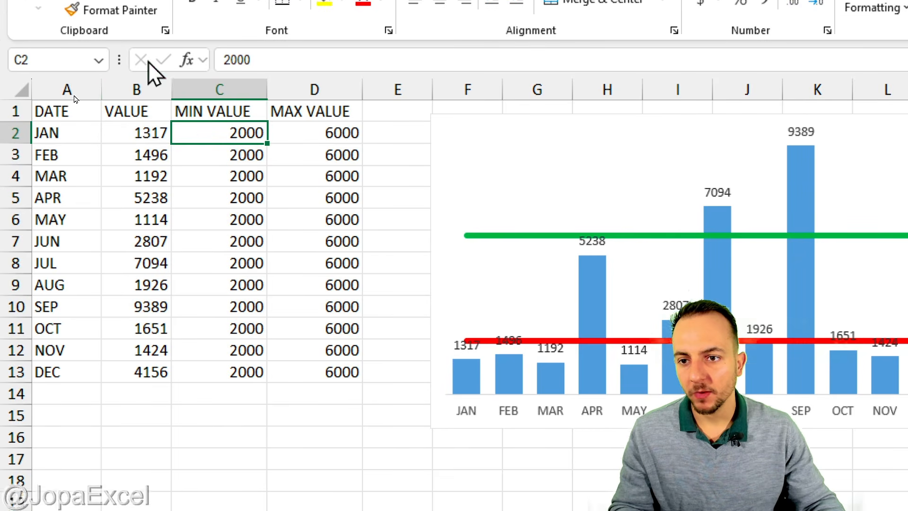
pyautogui.moveTo(142, 81); pyautogui.dragTo(227, 93)
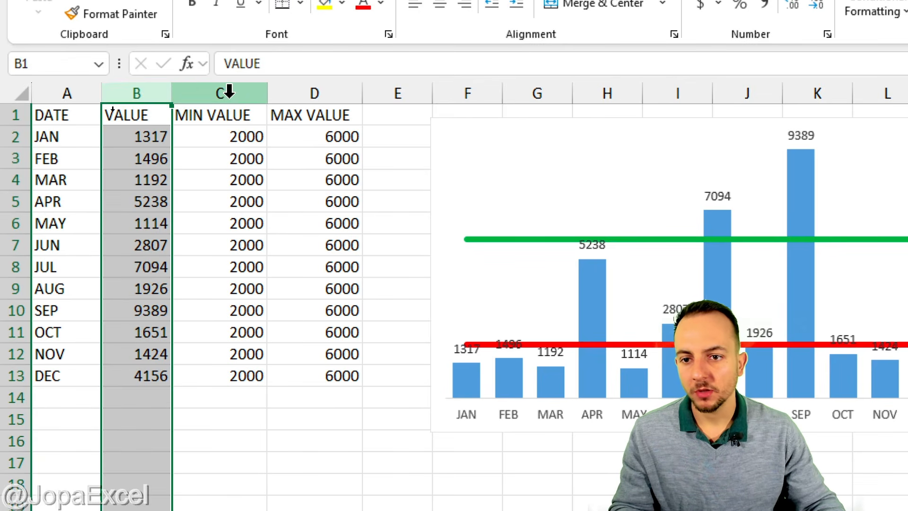
pyautogui.click(305, 90)
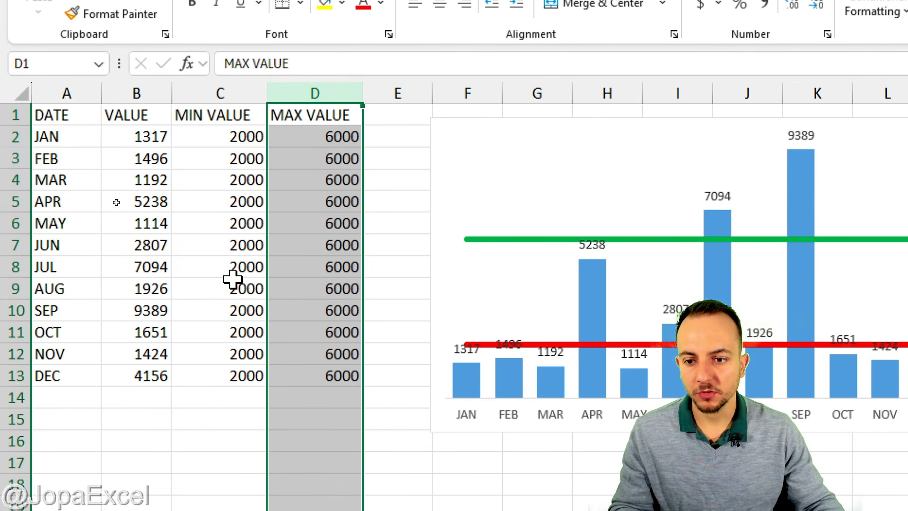
# Set the January MAX VALUE in cell D2 to 5000 to test that the green line and its callout update.
pyautogui.click(331, 138)
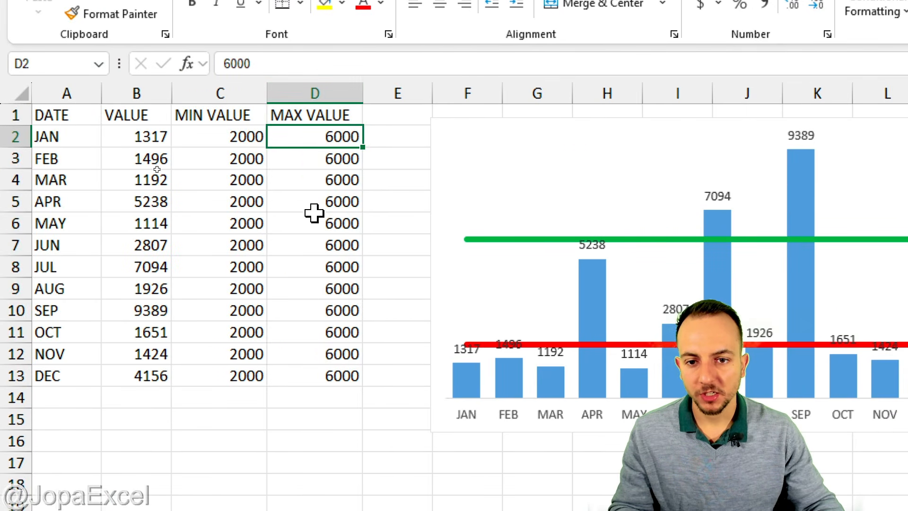
pyautogui.write('5')
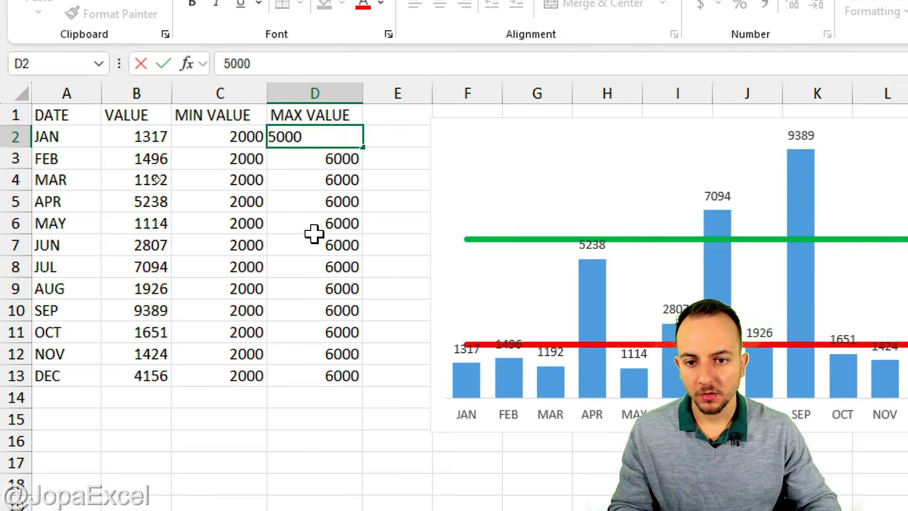
pyautogui.press('Return')
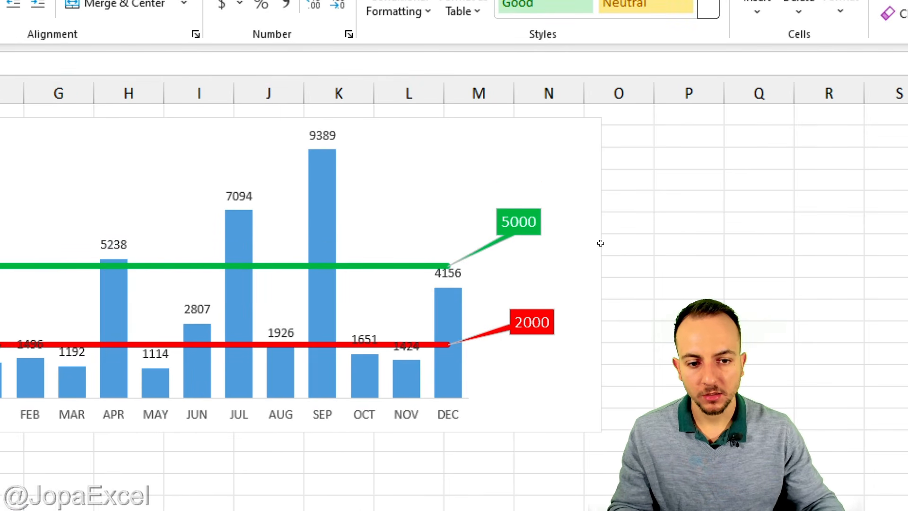
pyautogui.moveTo(510, 188)
pyautogui.mouseDown()
pyautogui.moveTo(435, 321)
pyautogui.moveTo(451, 181)
pyautogui.mouseUp()
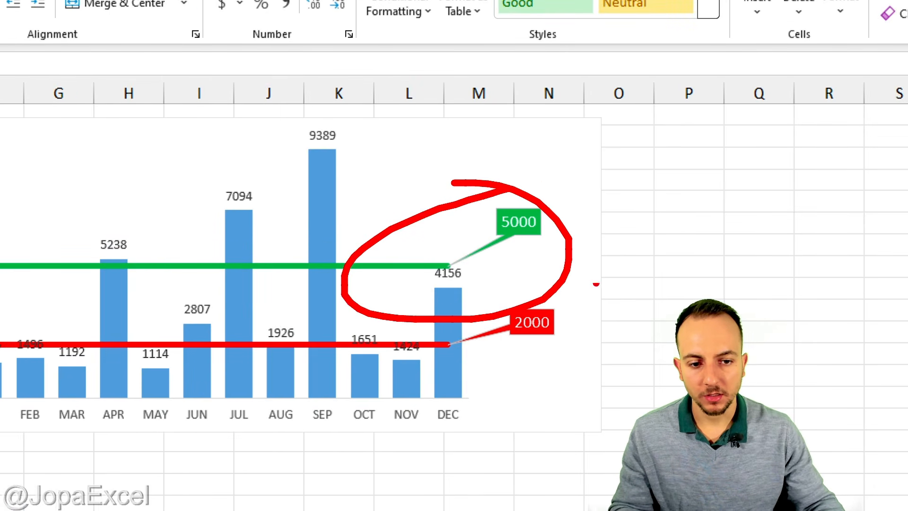
pyautogui.moveTo(609, 263); pyautogui.dragTo(674, 298)
pyautogui.press('Escape')
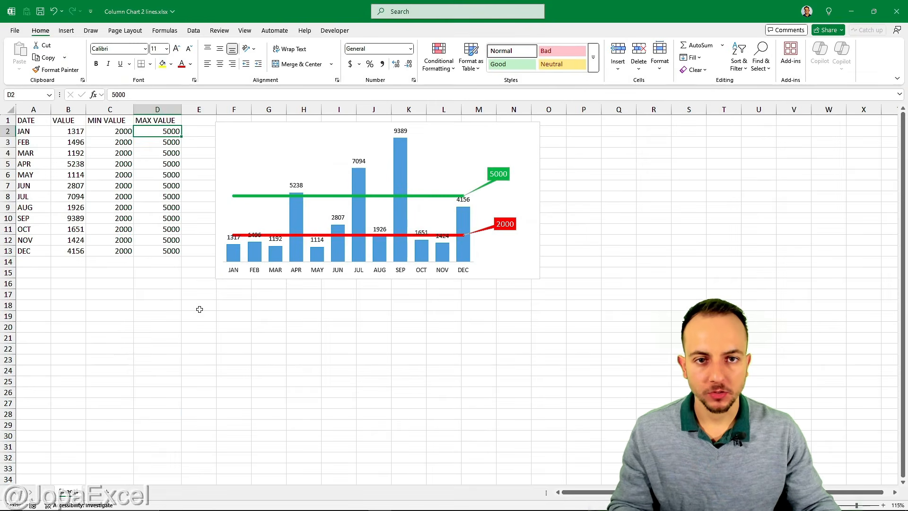
pyautogui.click(29, 118)
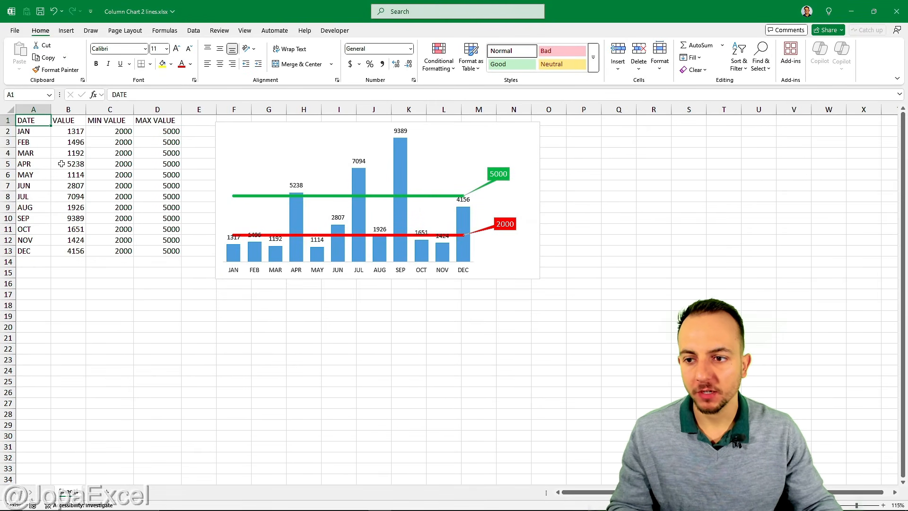